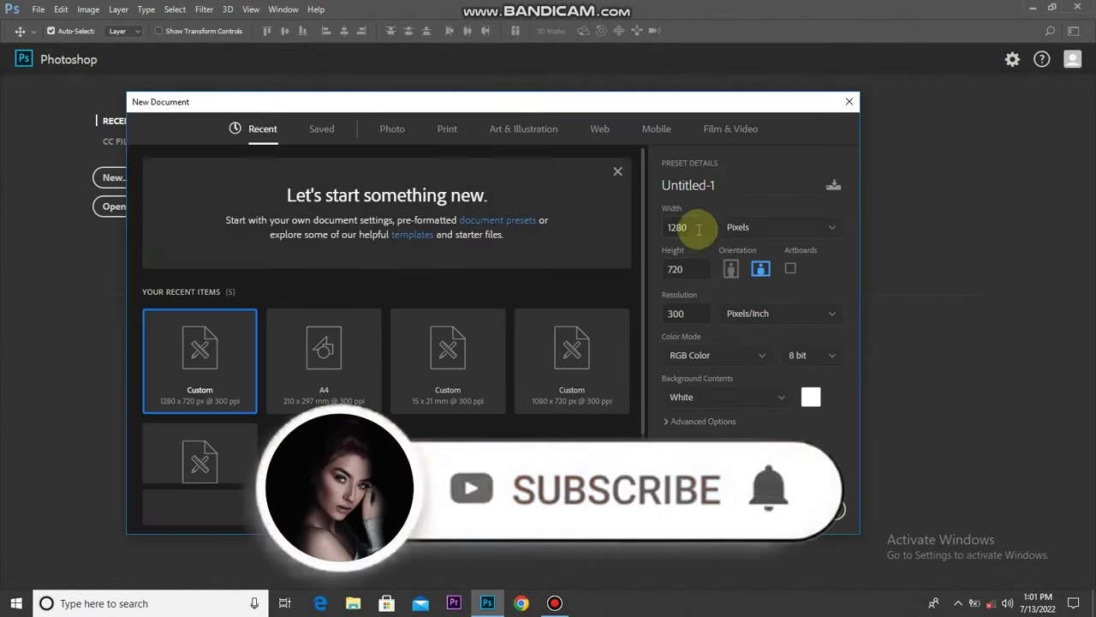
# Confirm the 1280 × 720 px, 300 ppi settings and create the Untitled-1 document
pyautogui.click(698, 269)
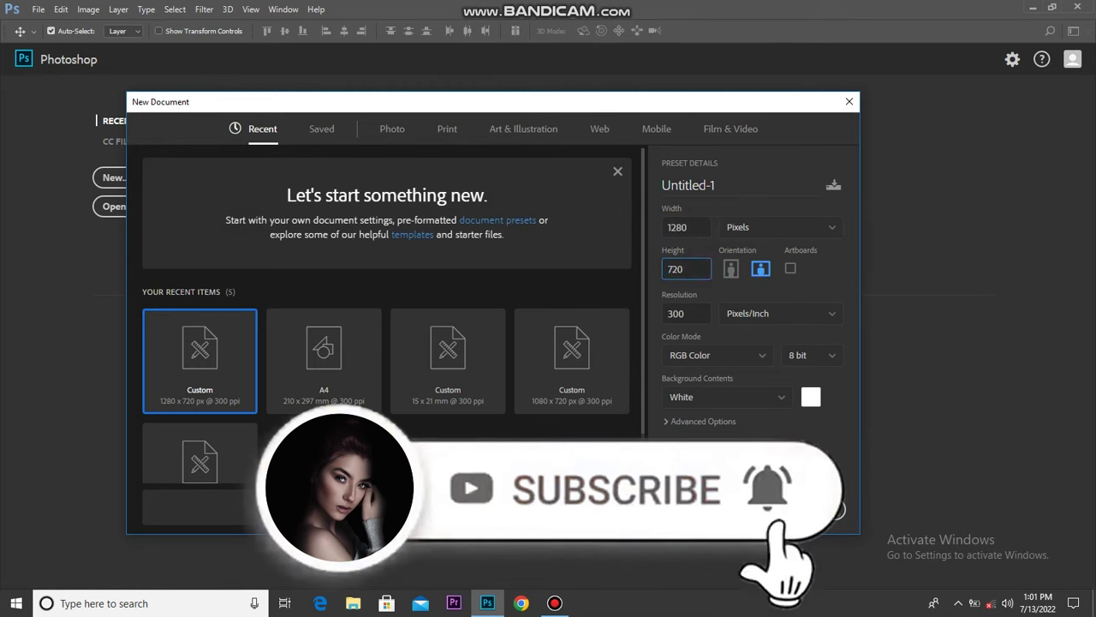
pyautogui.press('Return')
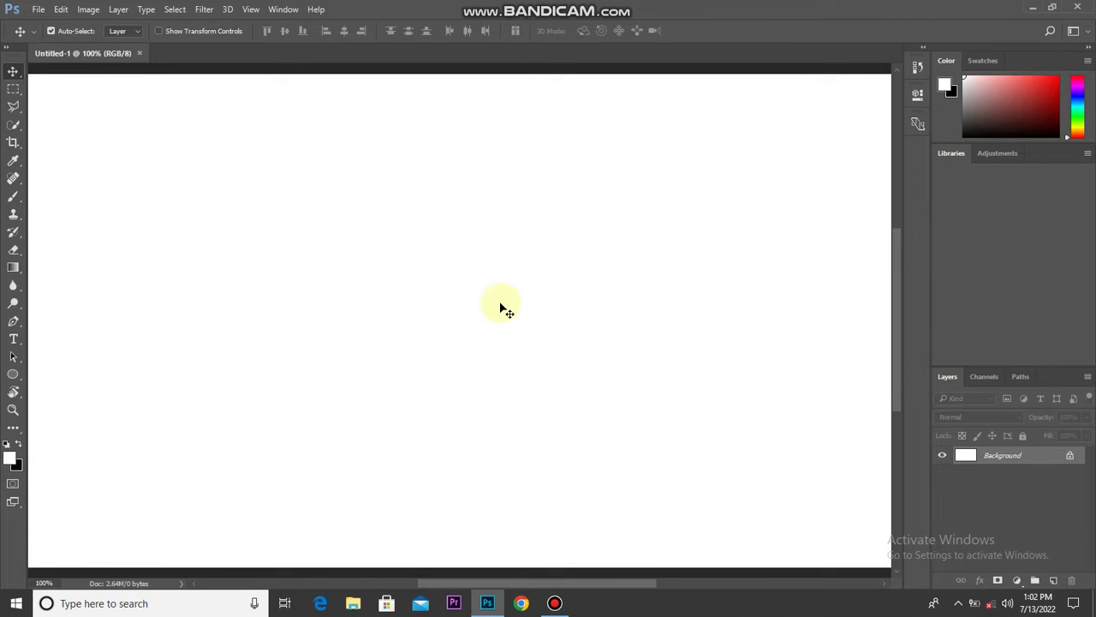
# Fill the Untitled-1 background solid black using the Paint Bucket tool
pyautogui.hotkey('ctrl', '0')
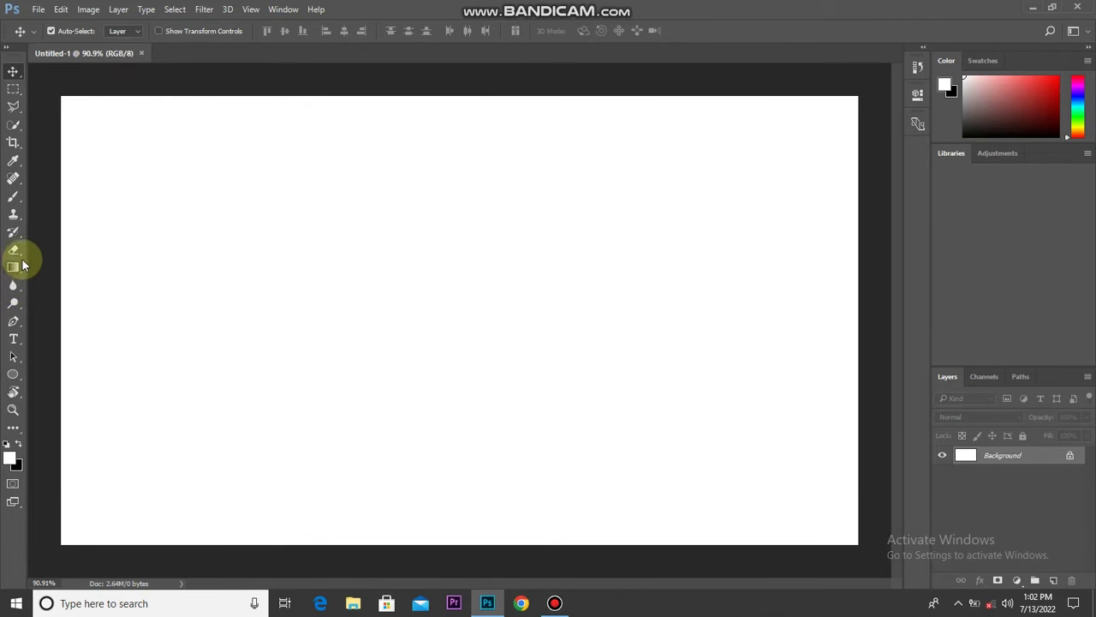
pyautogui.click(12, 267)
pyautogui.rightClick(13, 267)
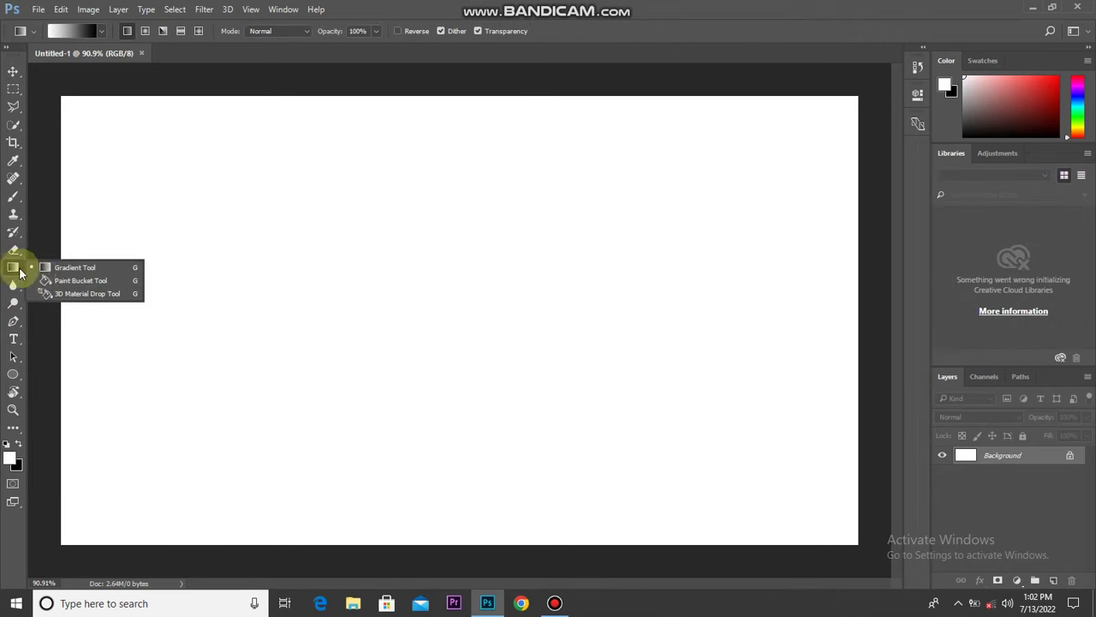
pyautogui.click(51, 279)
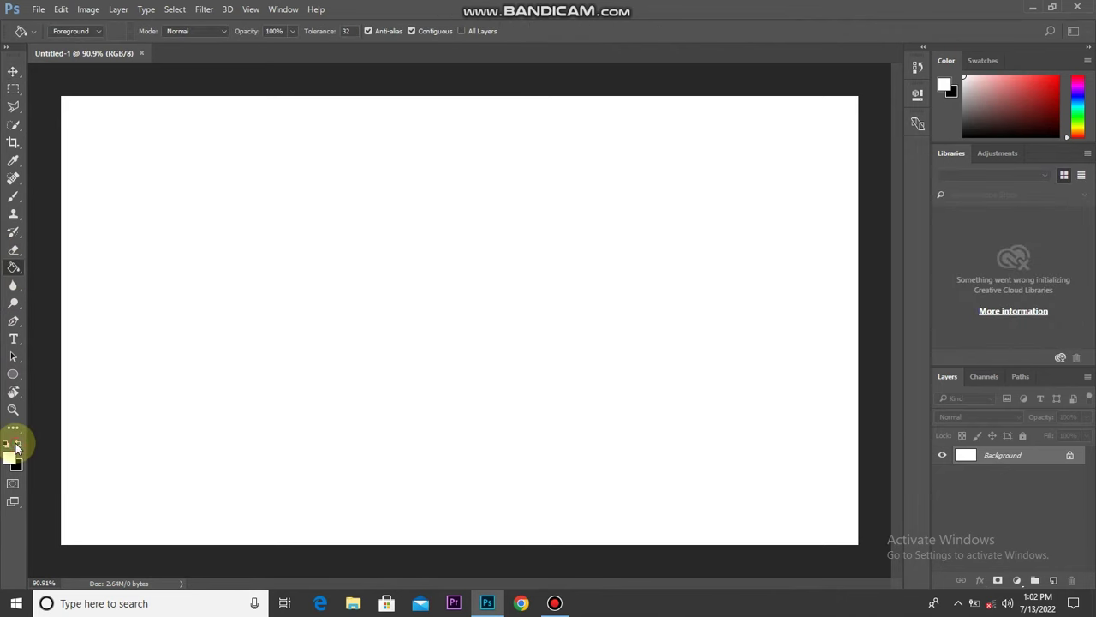
pyautogui.click(300, 335)
pyautogui.click(13, 71)
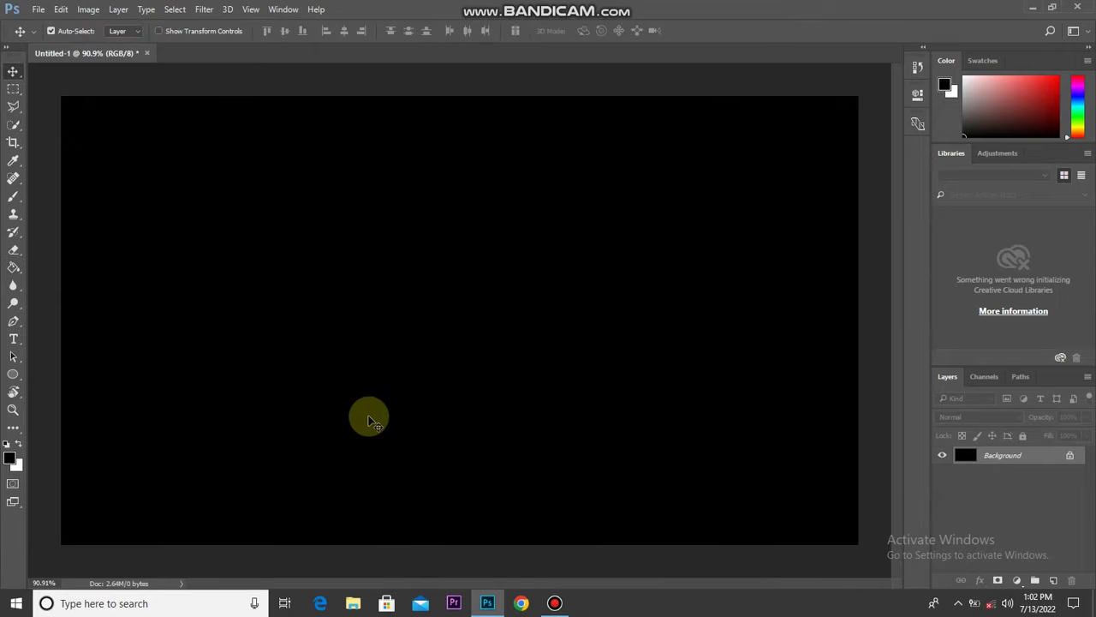
pyautogui.scroll(-1, 399, 444)
pyautogui.click(13, 338)
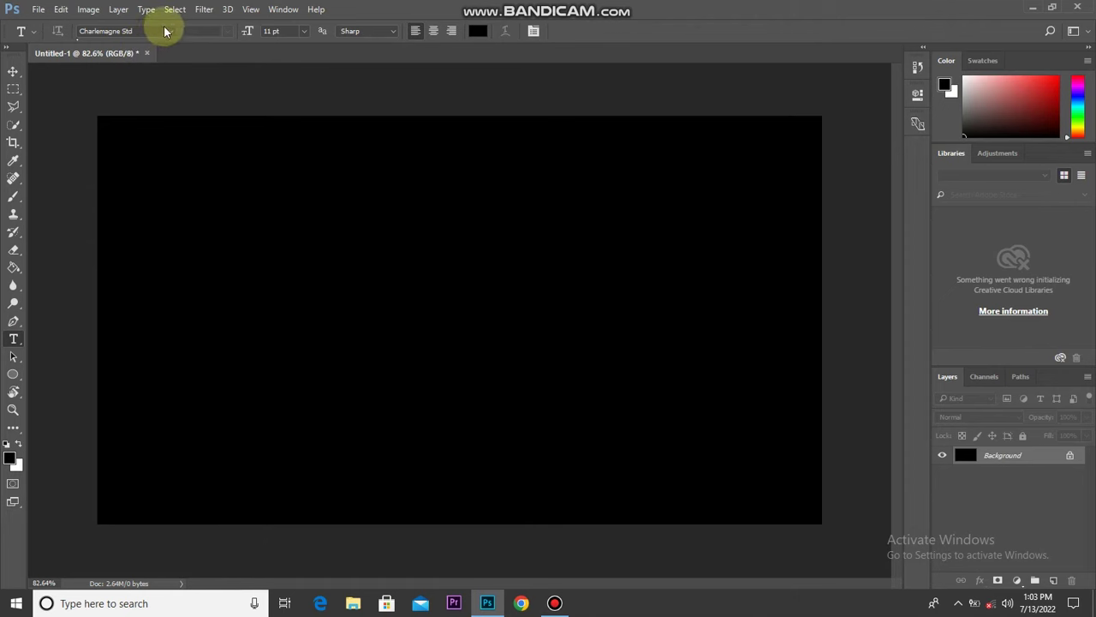
# Type a white Arial Bold letter R near the centre of the black canvas
pyautogui.click(72, 31)
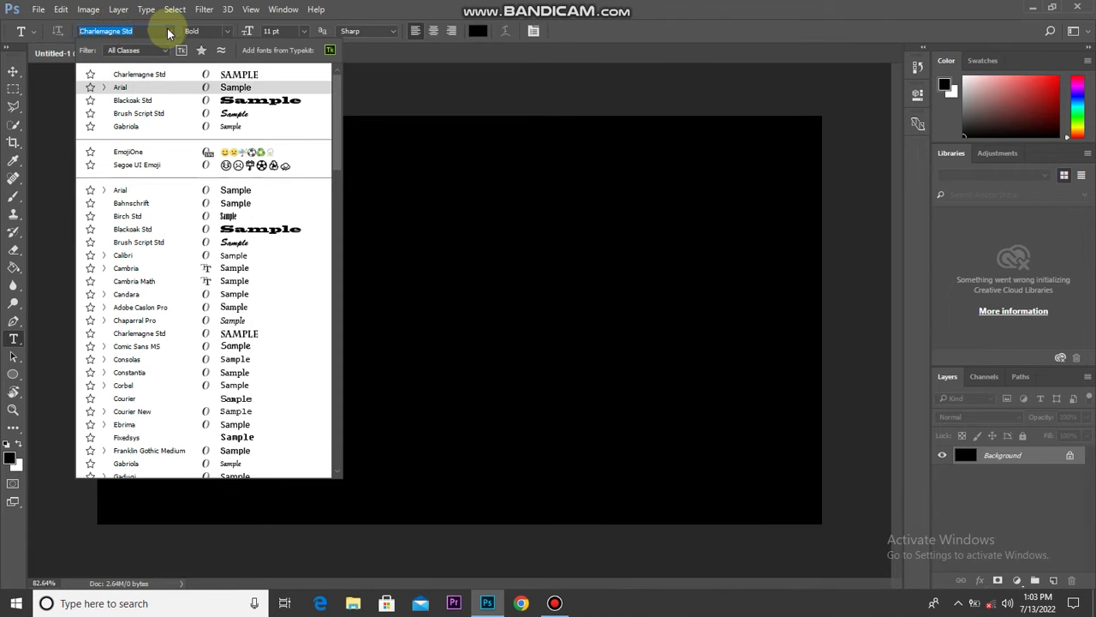
pyautogui.press('Return')
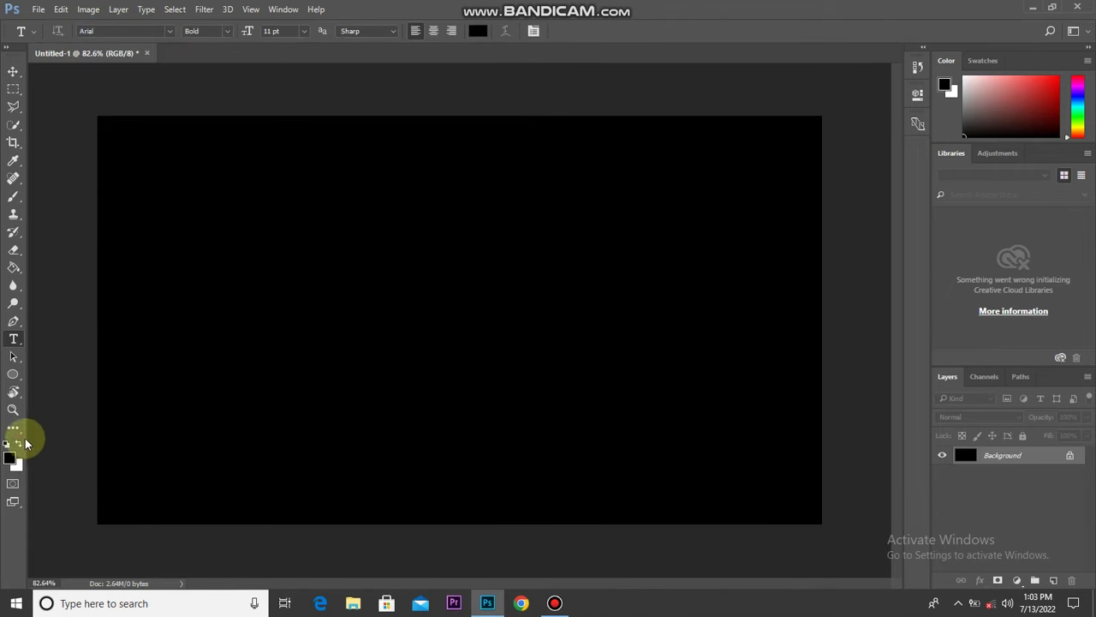
pyautogui.click(17, 443)
pyautogui.click(385, 331)
pyautogui.write('R')
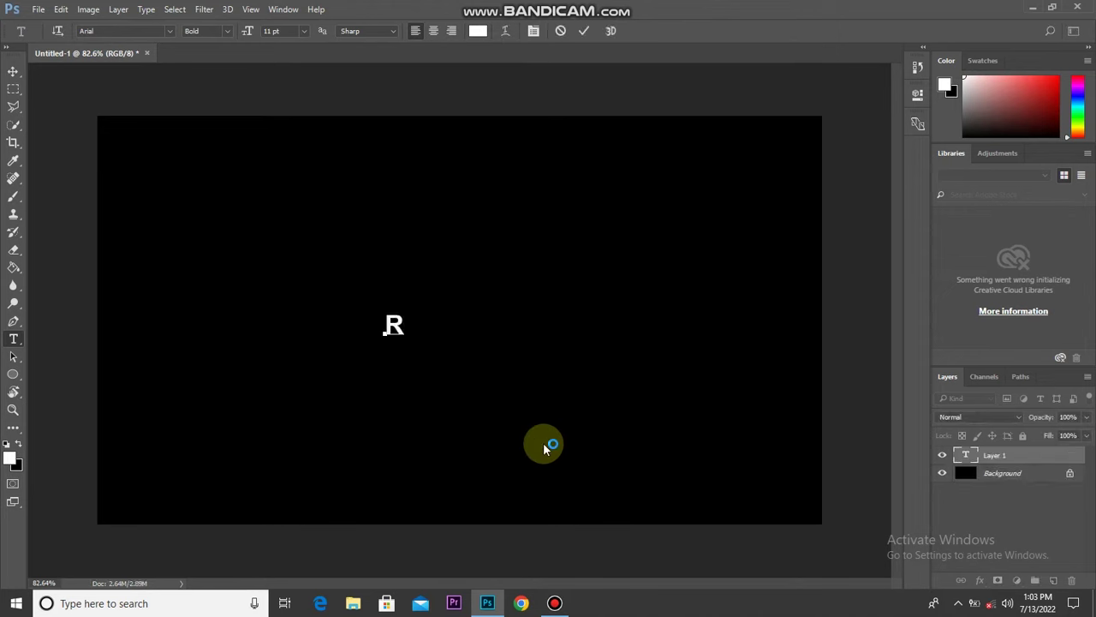
pyautogui.click(583, 31)
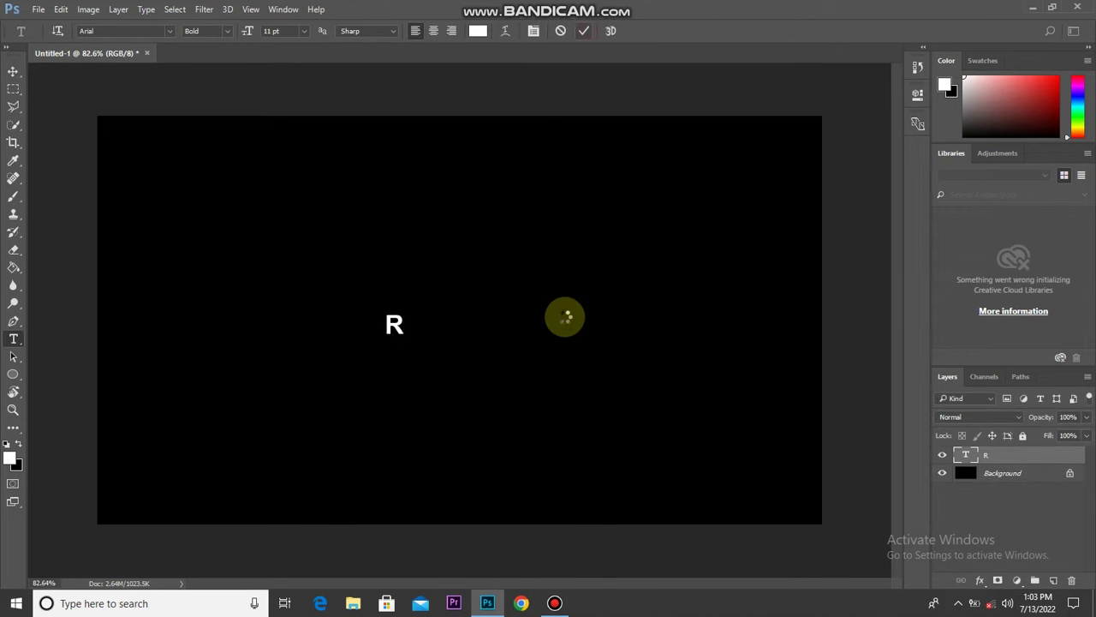
# Scale the R up to about 92.5 pt
pyautogui.hotkey('ctrl', 't')
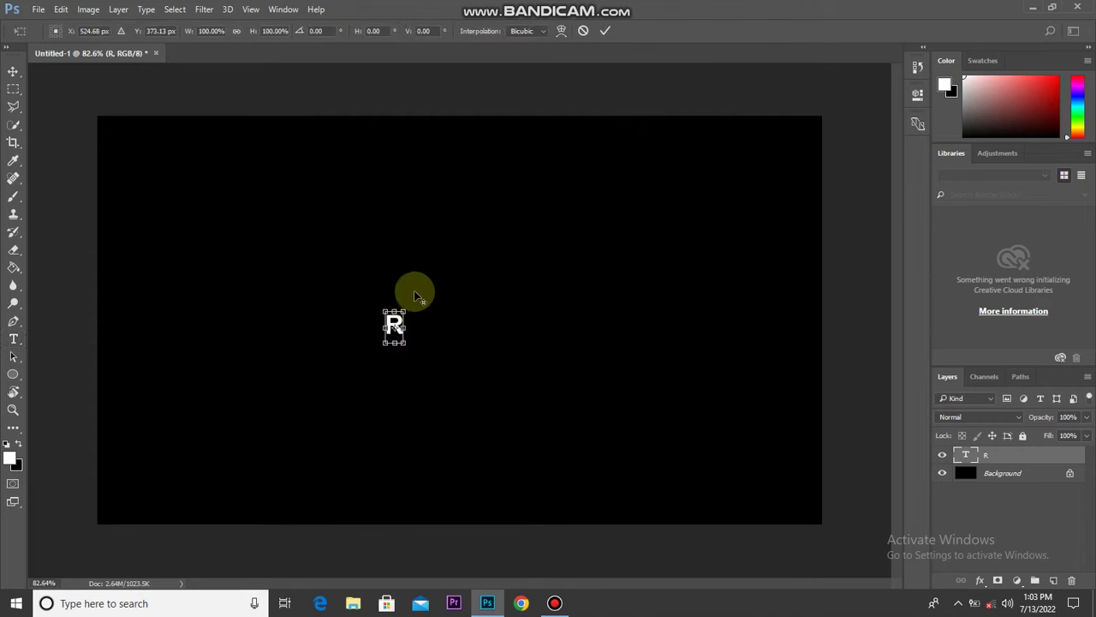
pyautogui.moveTo(412, 310); pyautogui.dragTo(575, 248)
pyautogui.doubleClick(467, 234)
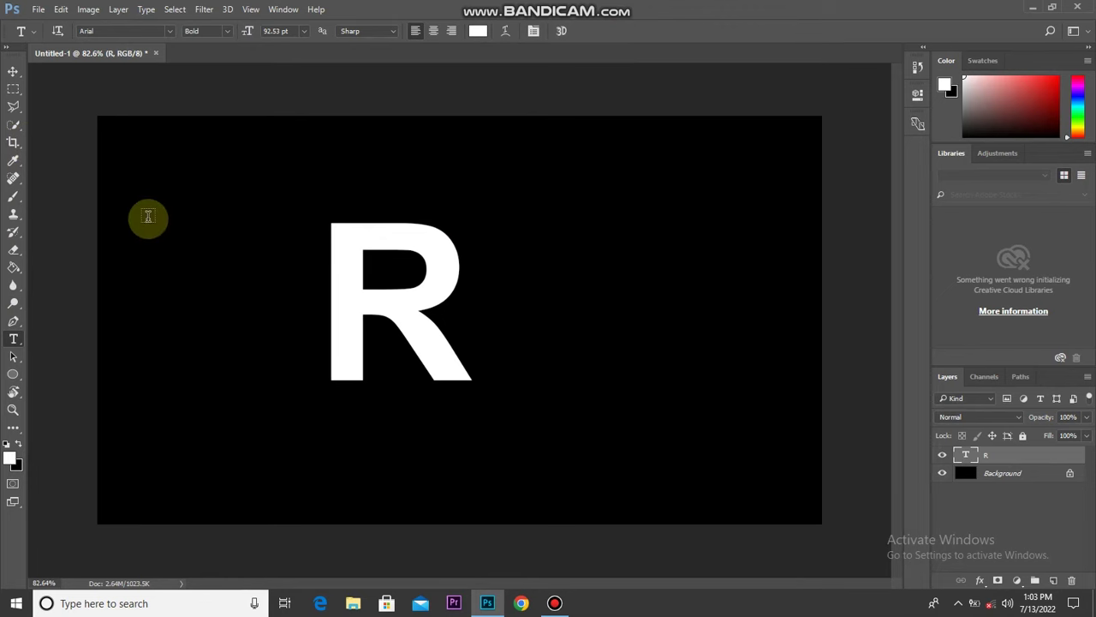
pyautogui.click(14, 72)
# Duplicate the R text layer and move the copy to the right
pyautogui.rightClick(1011, 456)
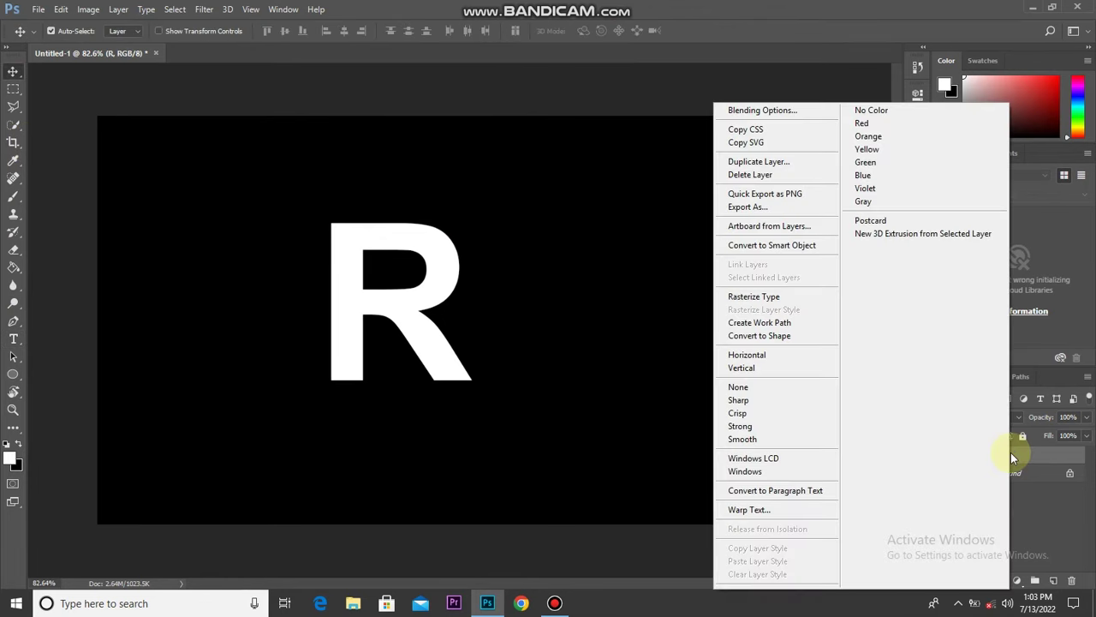
pyautogui.click(770, 162)
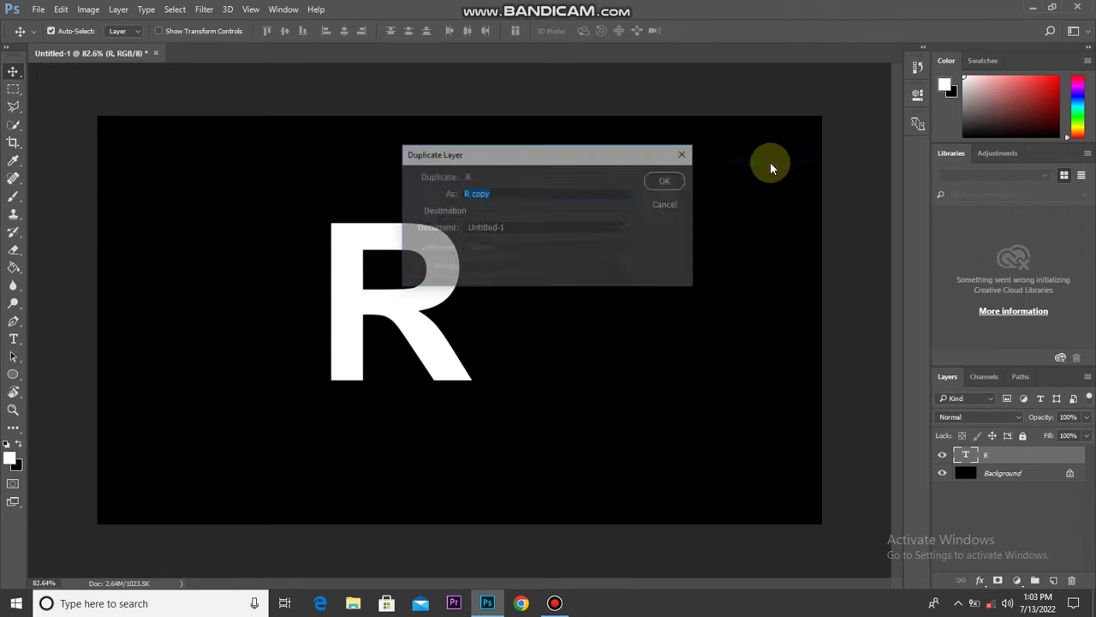
pyautogui.click(668, 181)
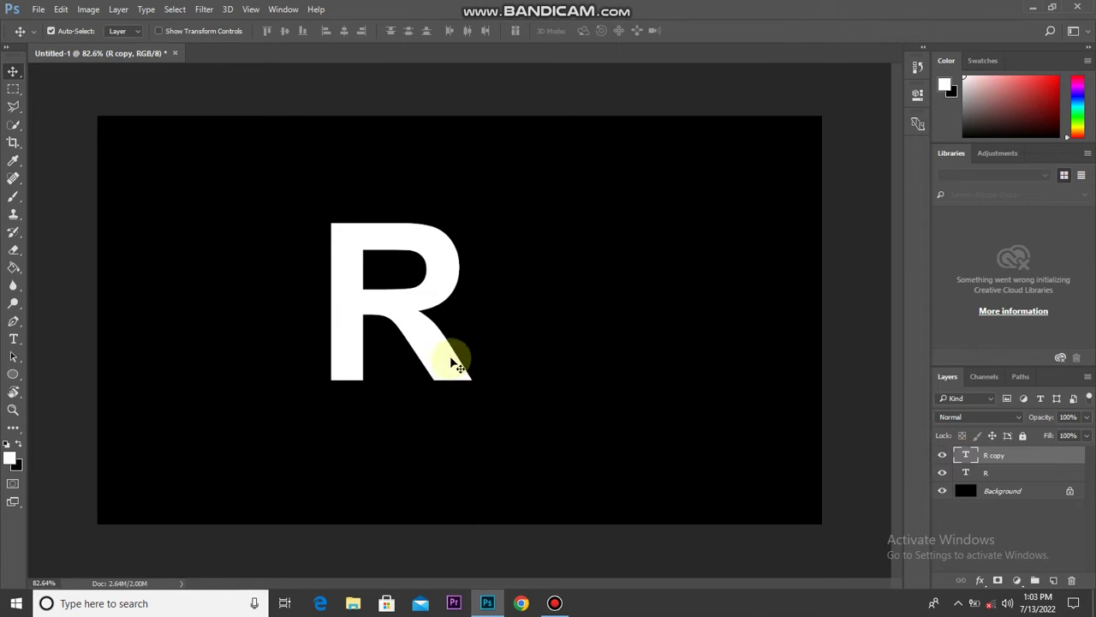
pyautogui.moveTo(454, 363); pyautogui.dragTo(603, 363)
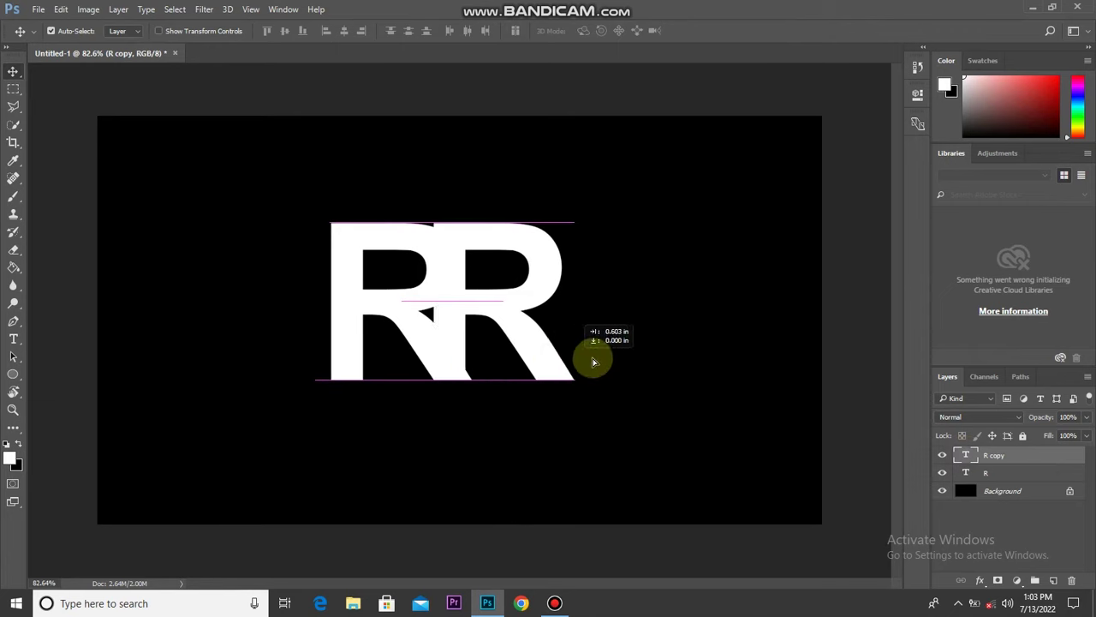
# Change the copy to an 's' in Charlemagne Std and place it beside the R
pyautogui.doubleClick(970, 457)
pyautogui.press('BackSpace')
pyautogui.write('s')
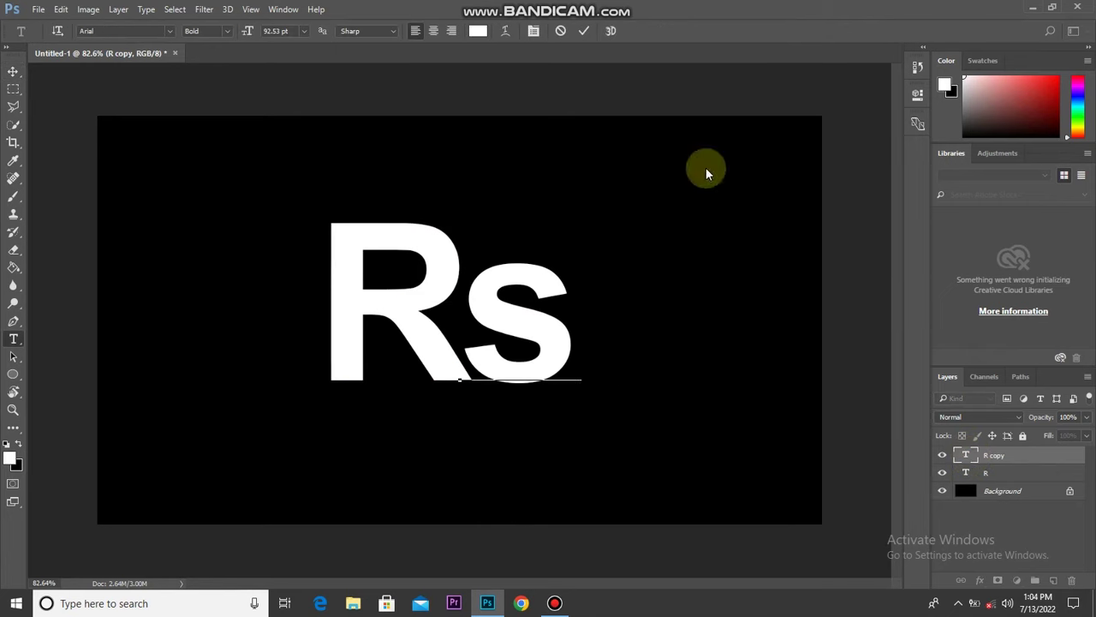
pyautogui.doubleClick(966, 454)
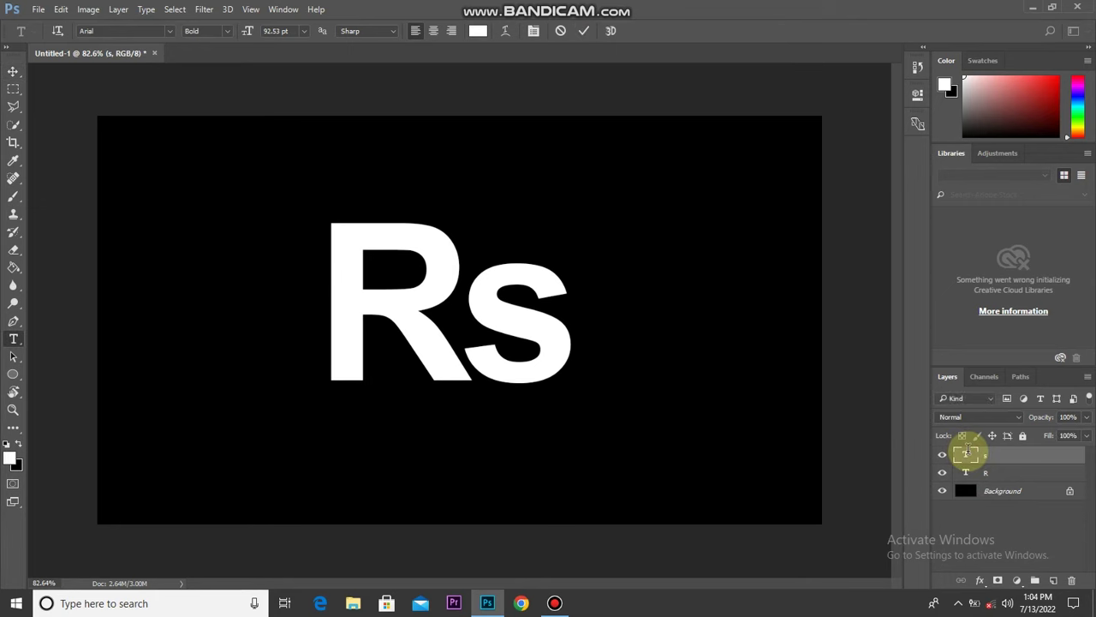
pyautogui.click(169, 31)
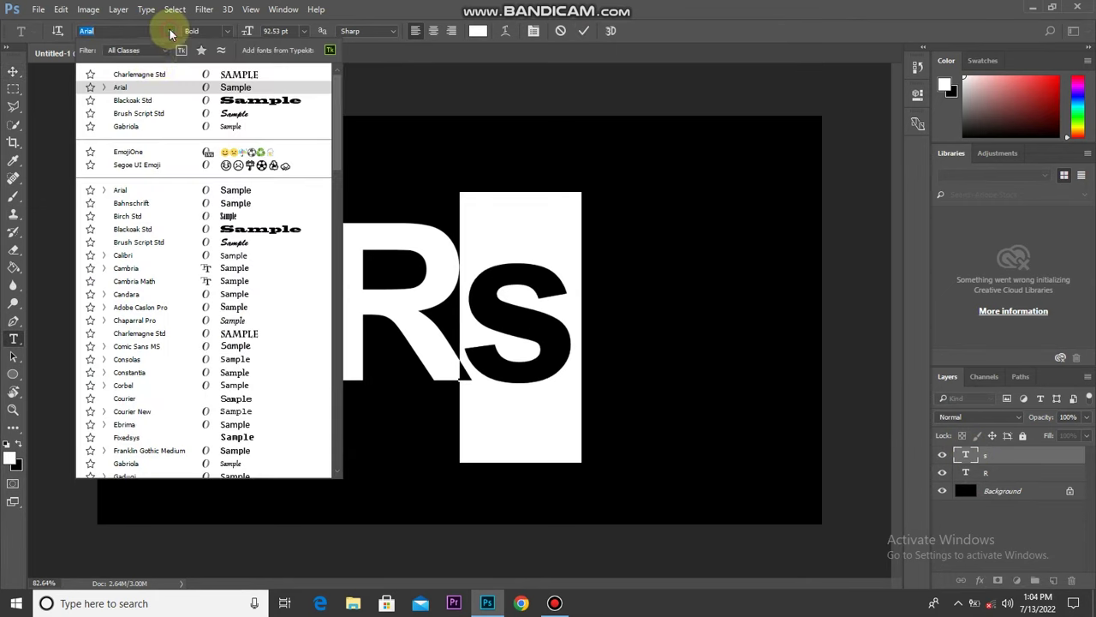
pyautogui.click(152, 74)
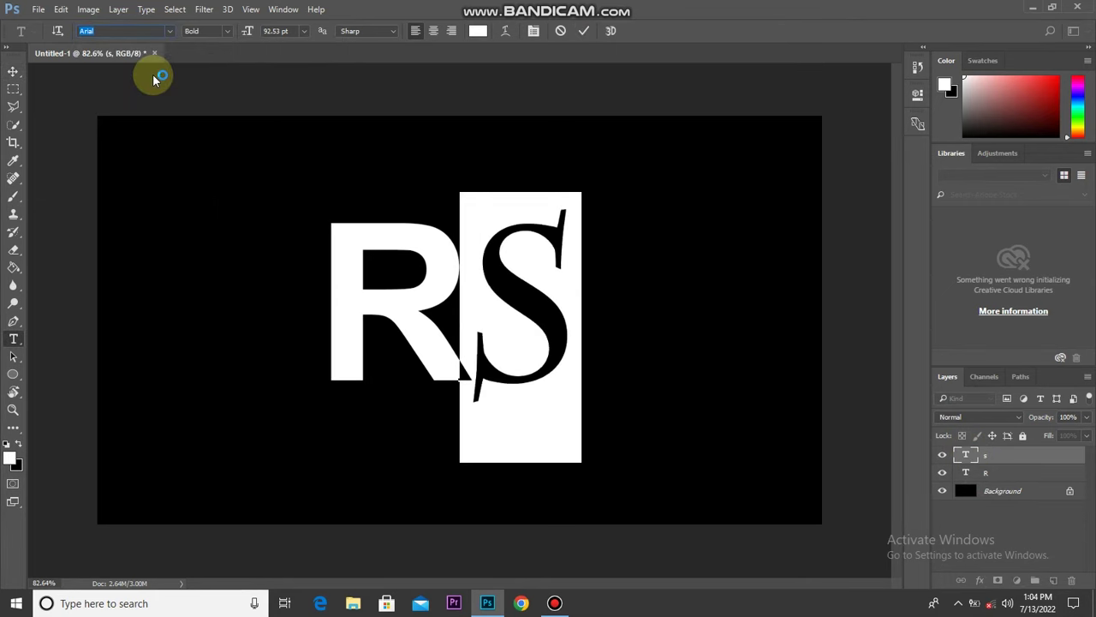
pyautogui.click(588, 33)
pyautogui.press('v')
pyautogui.moveTo(548, 331); pyautogui.dragTo(553, 337)
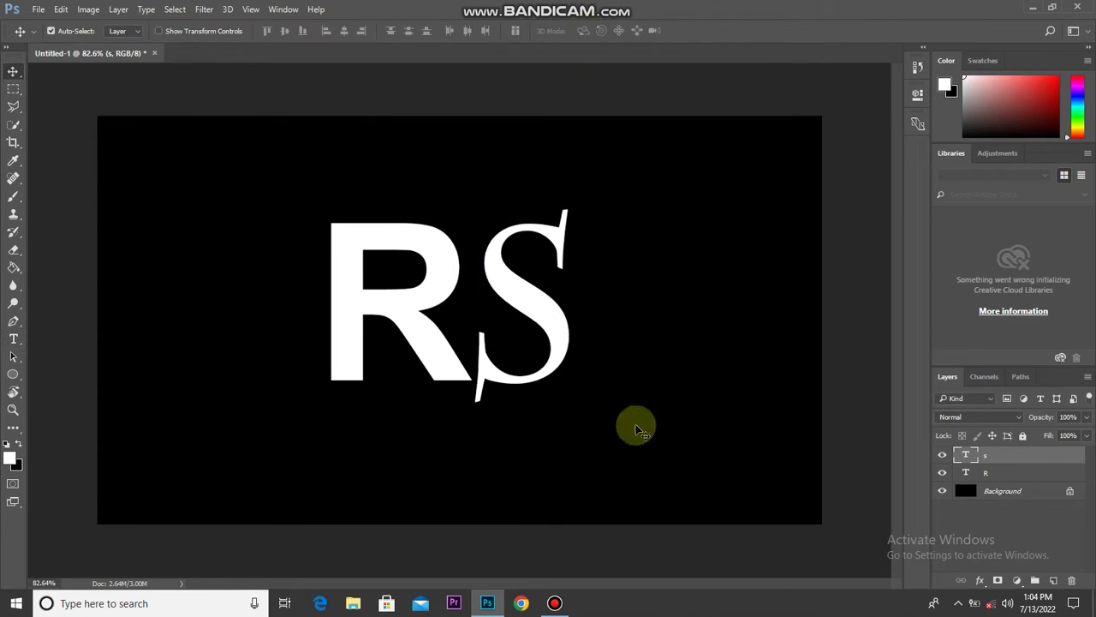
pyautogui.doubleClick(966, 454)
# Set the S text colour to cyan (#17a7c6)
pyautogui.click(478, 31)
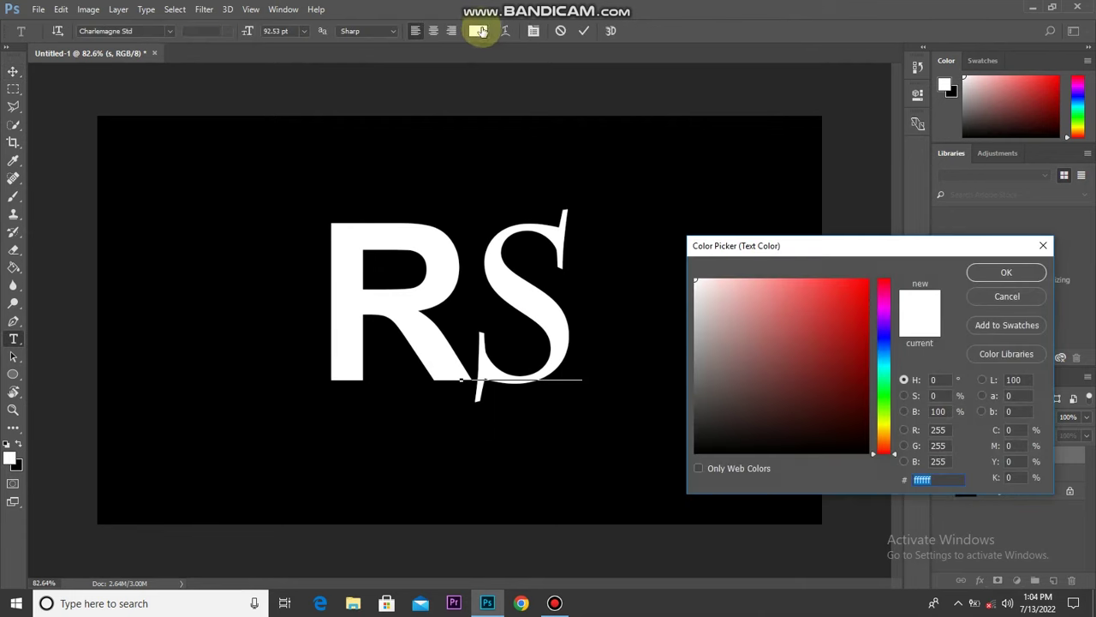
pyautogui.moveTo(895, 439); pyautogui.dragTo(882, 360)
pyautogui.moveTo(865, 282); pyautogui.dragTo(879, 261)
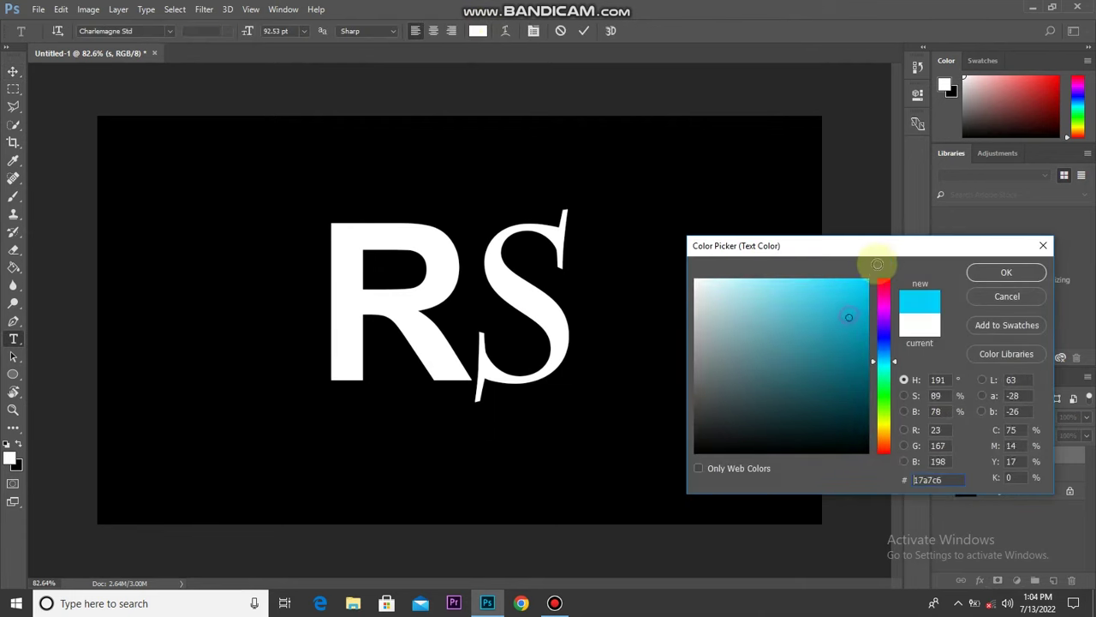
pyautogui.click(1006, 273)
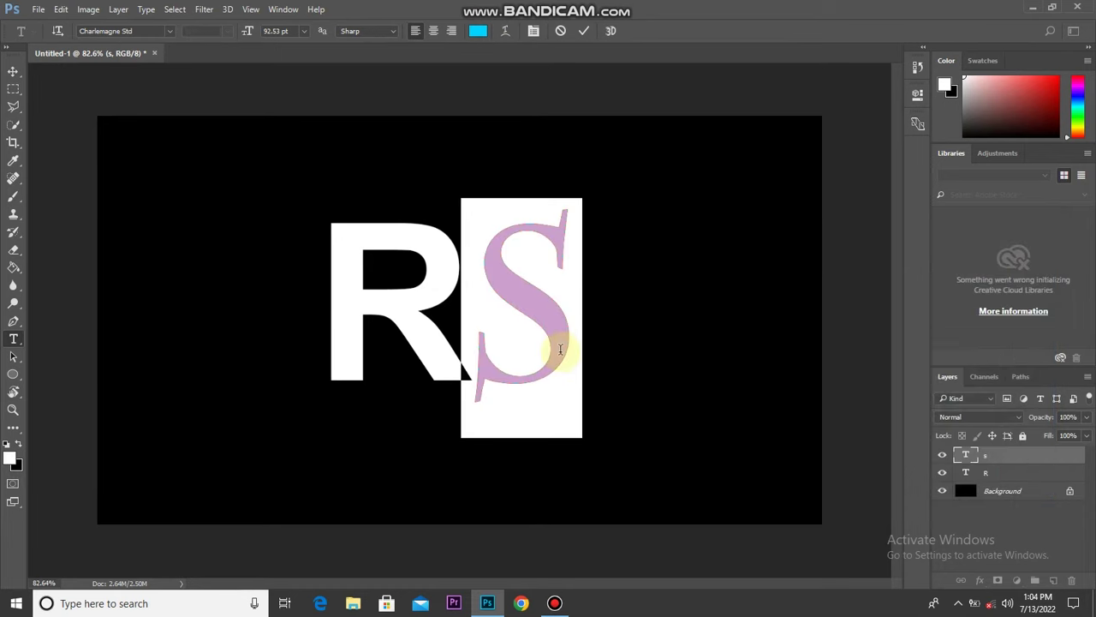
pyautogui.click(584, 31)
# Slide the cyan S left so it overlaps the R's leg
pyautogui.press('v')
pyautogui.moveTo(527, 306); pyautogui.dragTo(447, 311)
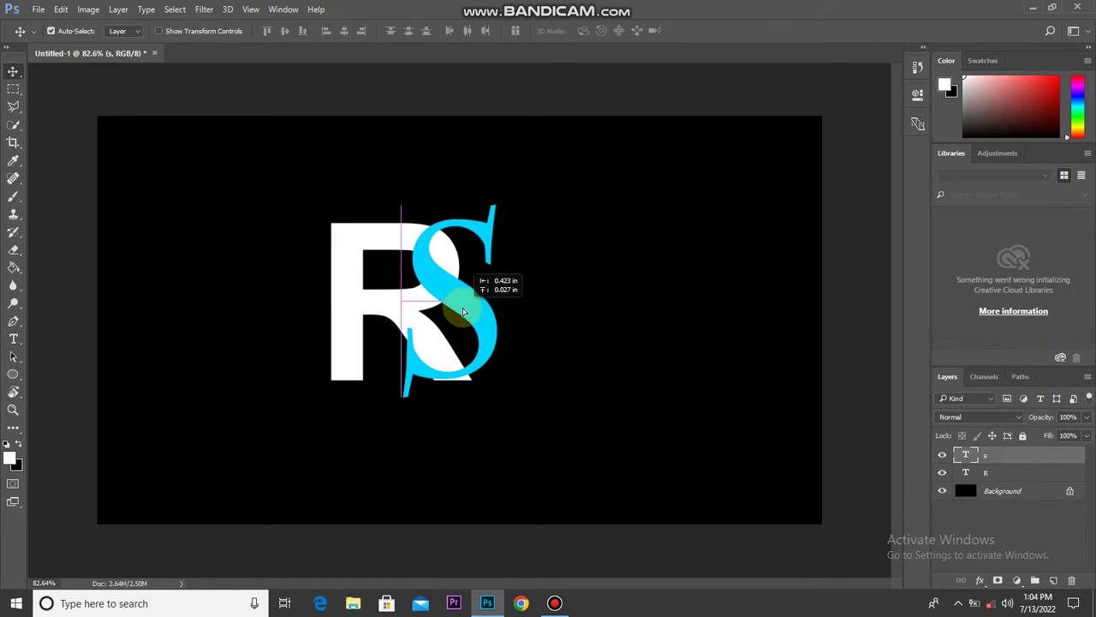
pyautogui.moveTo(447, 311); pyautogui.dragTo(453, 316)
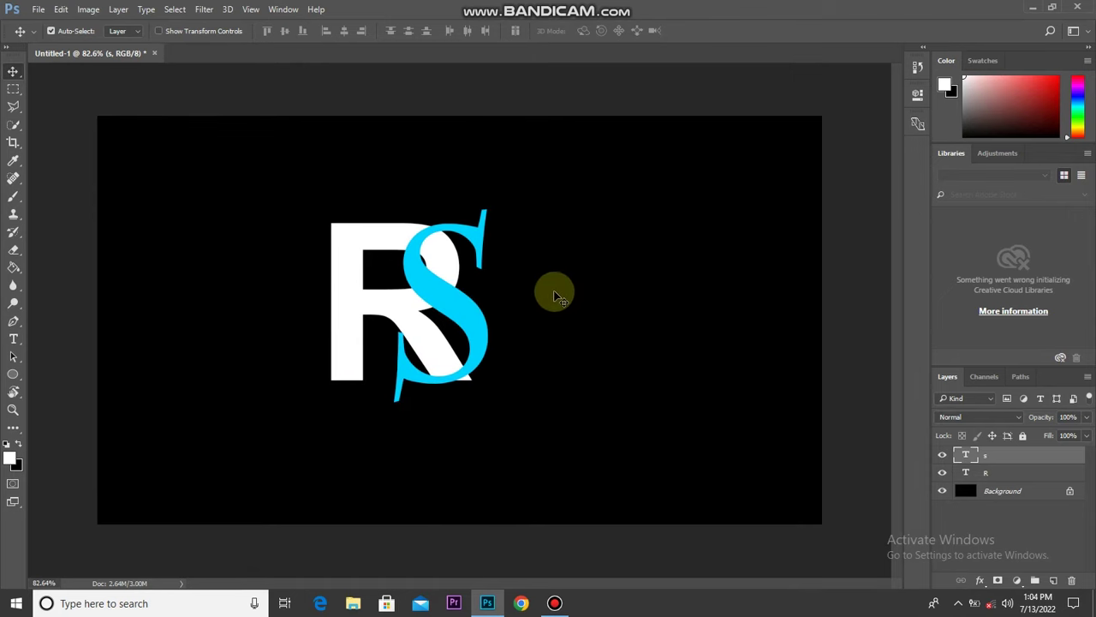
pyautogui.keyDown('shift'); pyautogui.click(1025, 476); pyautogui.keyUp('shift')
# Group the R and S layers into Group 1
pyautogui.rightClick(1023, 476)
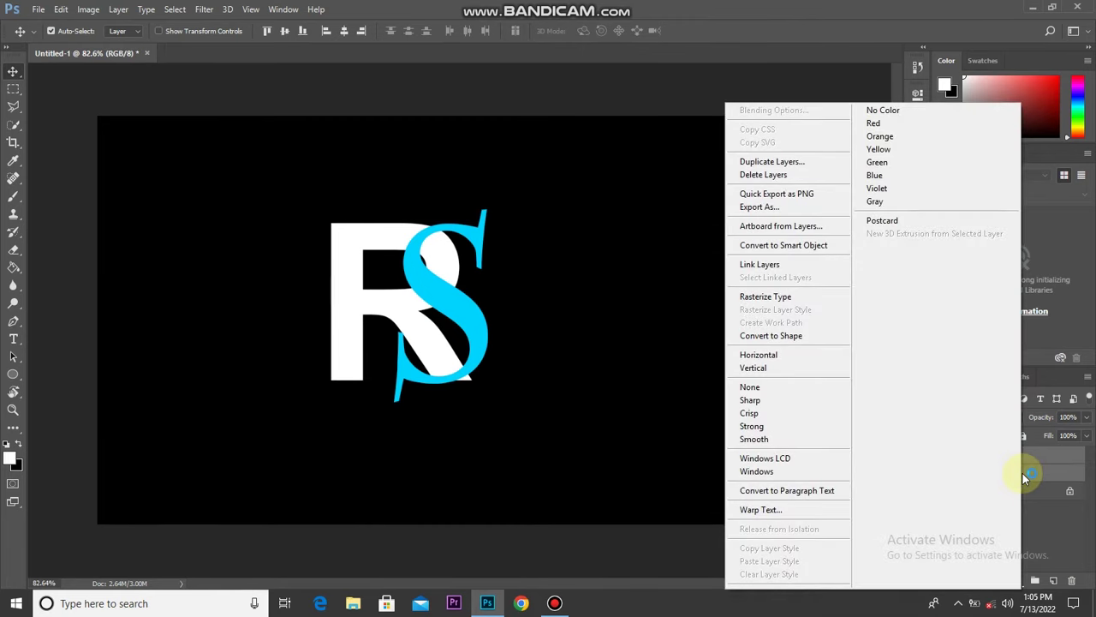
pyautogui.click(1060, 456)
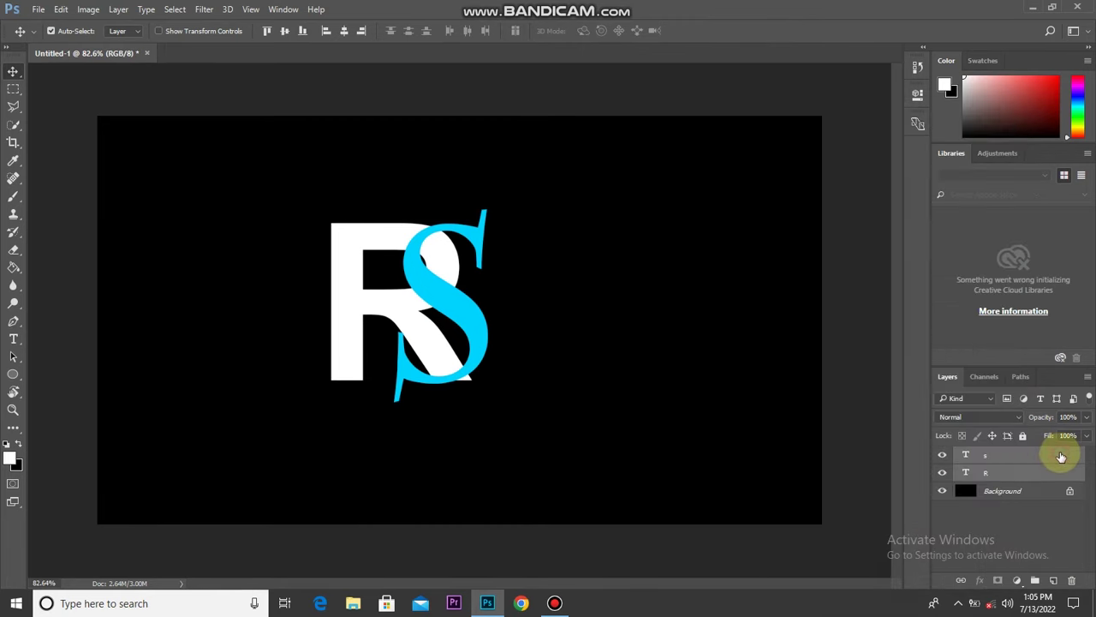
pyautogui.hotkey('ctrl', 'g')
pyautogui.click(943, 454)
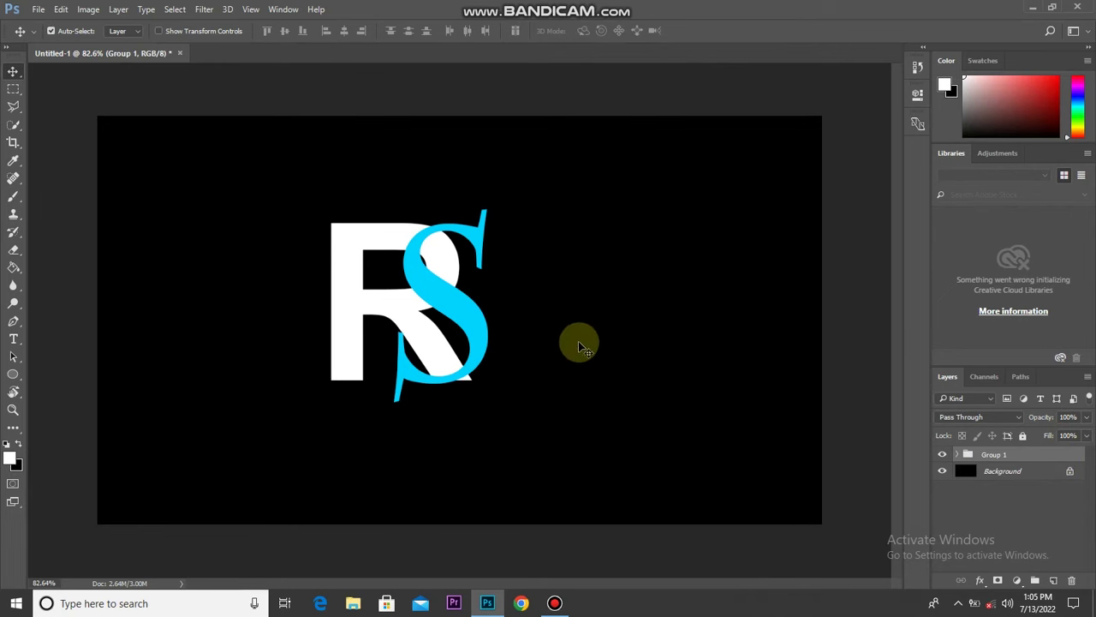
# Shift the RS group slightly right and down
pyautogui.moveTo(469, 338); pyautogui.dragTo(490, 338)
pyautogui.click(1003, 471)
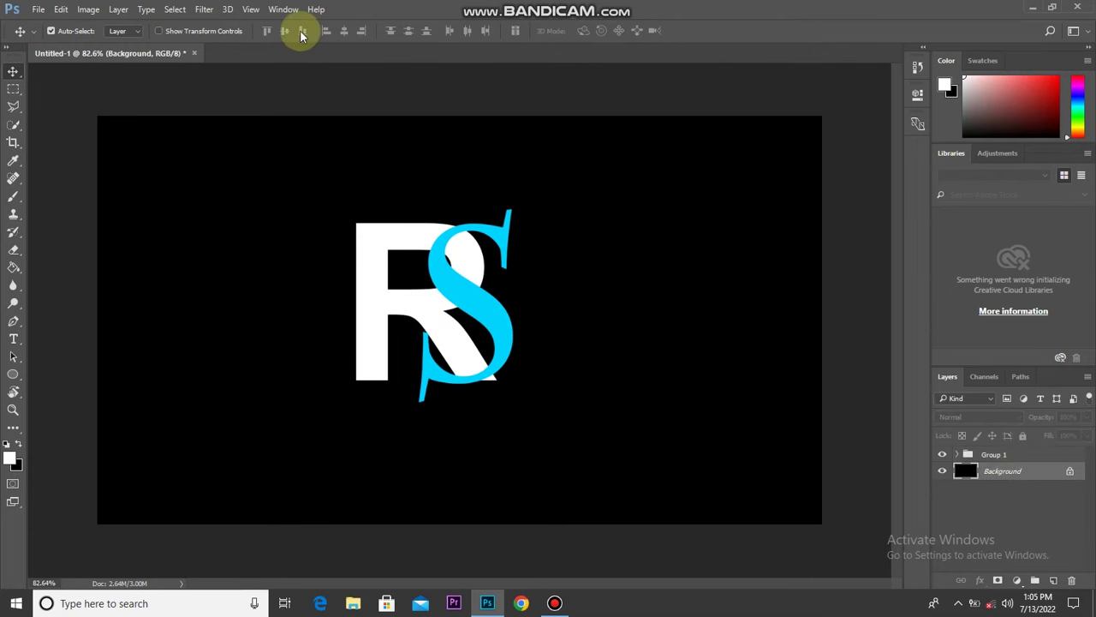
pyautogui.click(1017, 454)
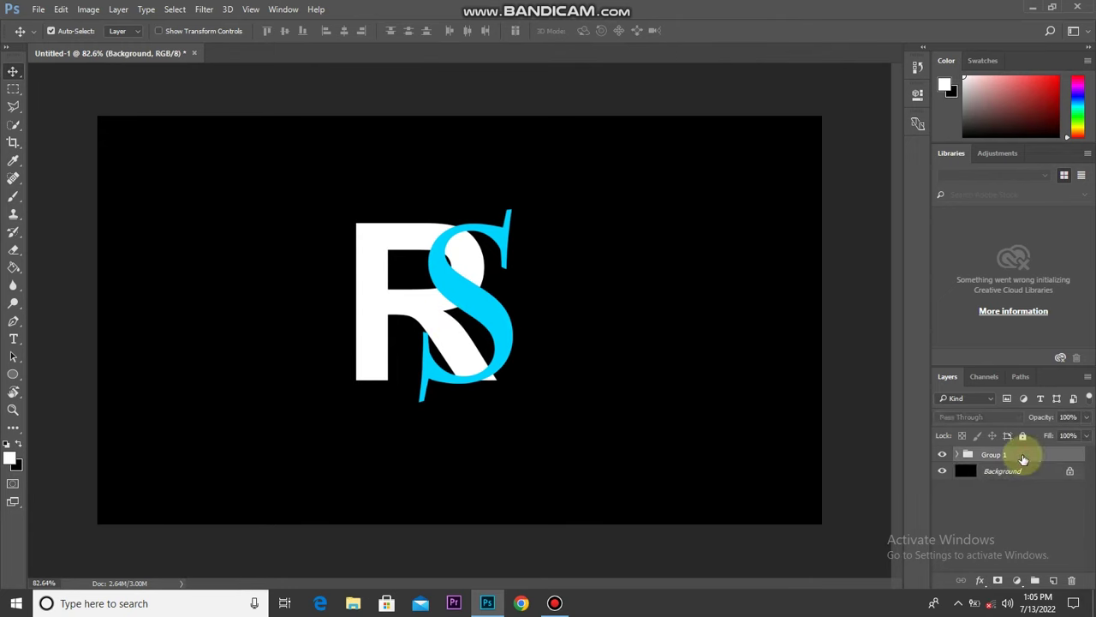
pyautogui.moveTo(437, 392); pyautogui.dragTo(470, 359)
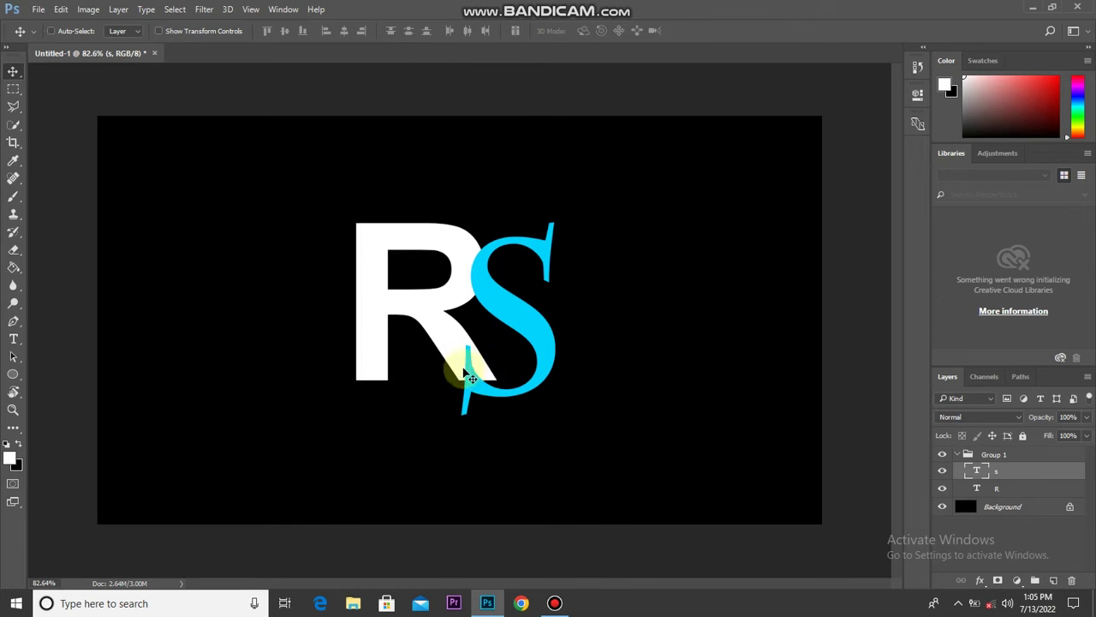
pyautogui.moveTo(472, 366); pyautogui.dragTo(472, 358)
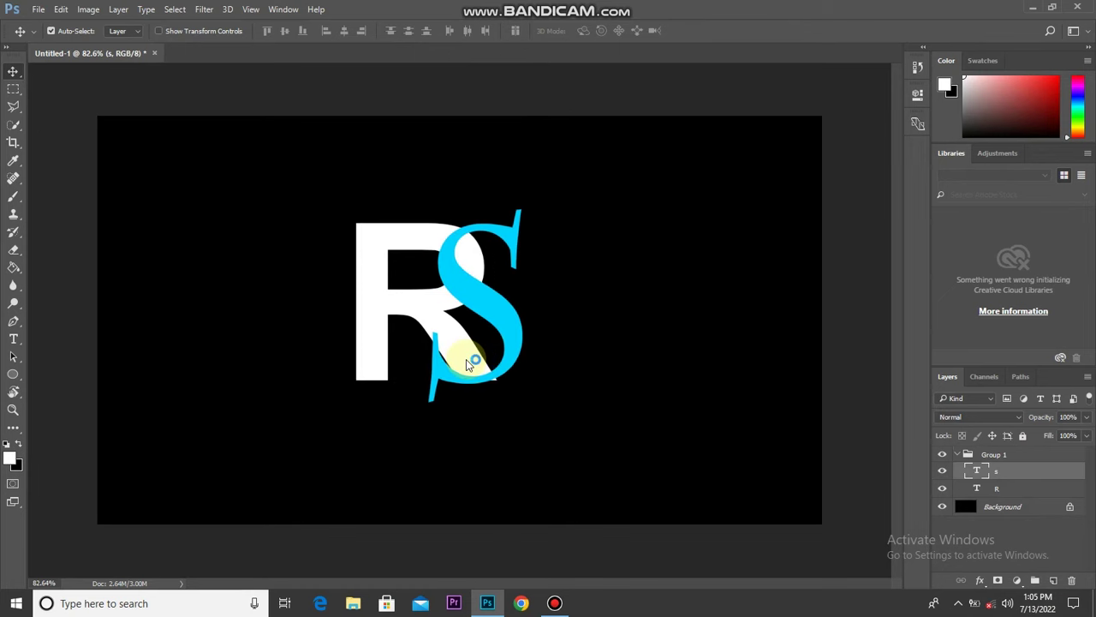
pyautogui.hotkey('ctrl', 'z')
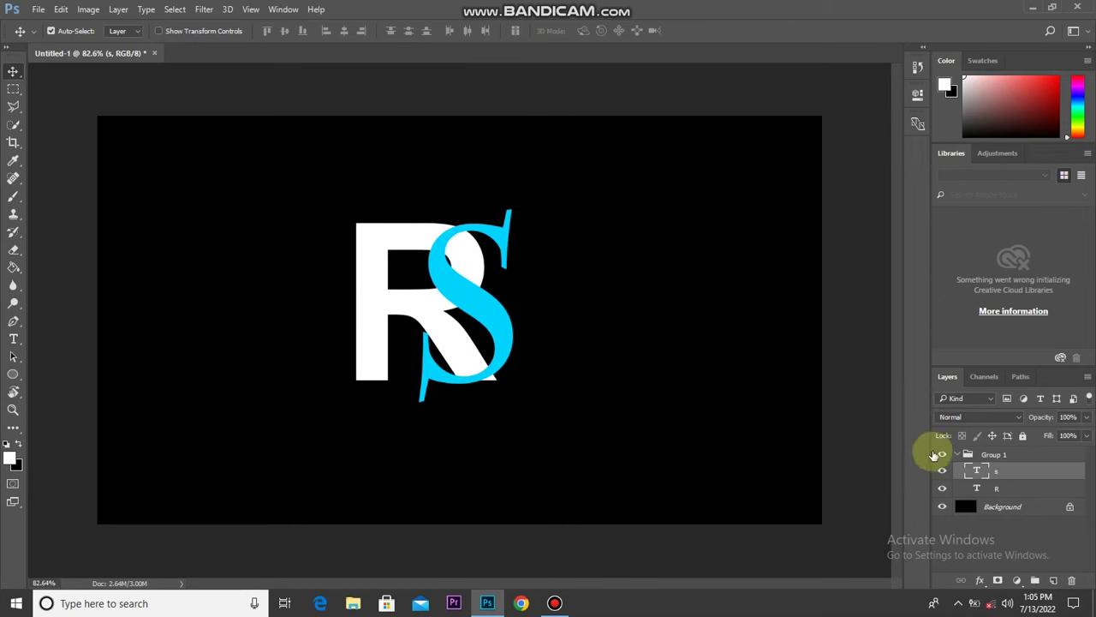
pyautogui.click(958, 454)
pyautogui.hotkey('shift', 'Right')
pyautogui.hotkey('shift', 'Right')
pyautogui.hotkey('shift', 'Right')
pyautogui.hotkey('shift', 'Right')
pyautogui.hotkey('shift', 'Down')
pyautogui.hotkey('shift', 'Down')
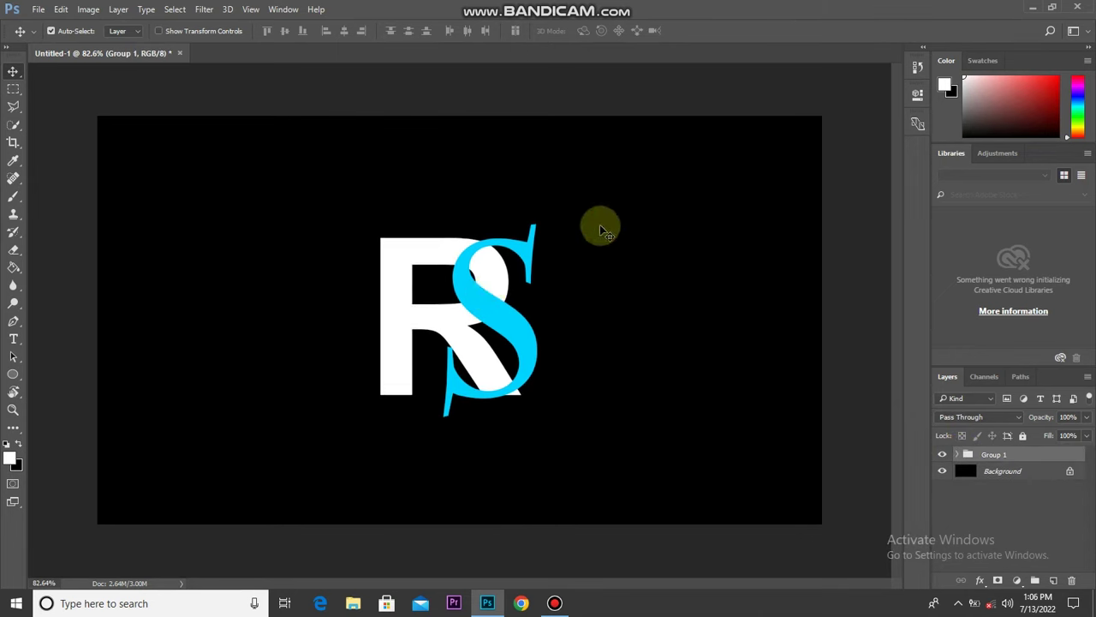
# Free Transform the RS group to about 122.6% size
pyautogui.click(88, 10)
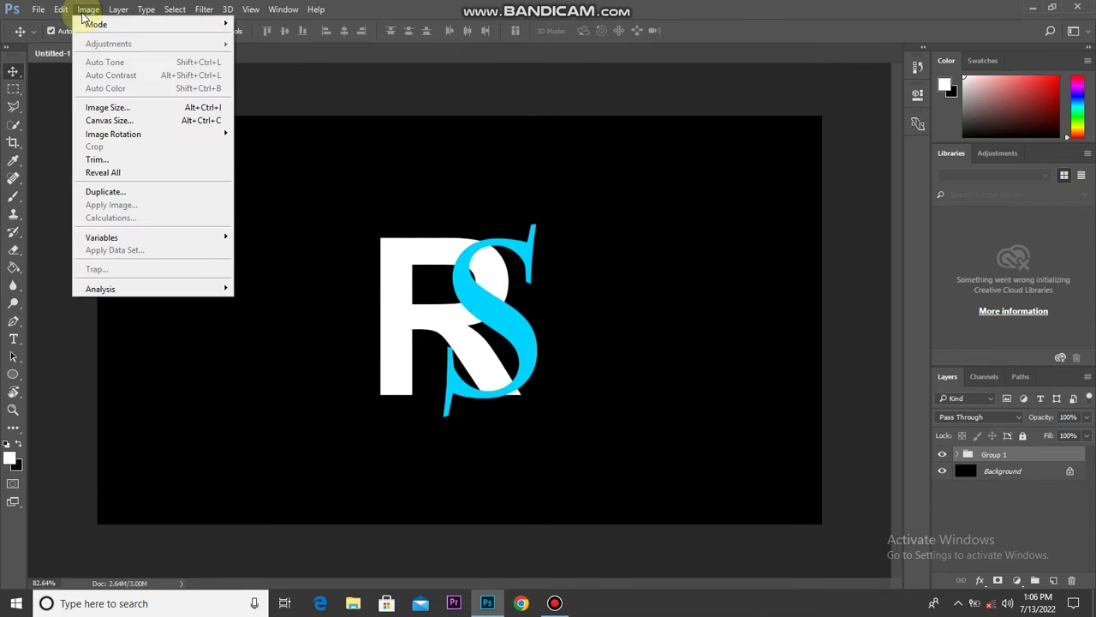
pyautogui.click(60, 9)
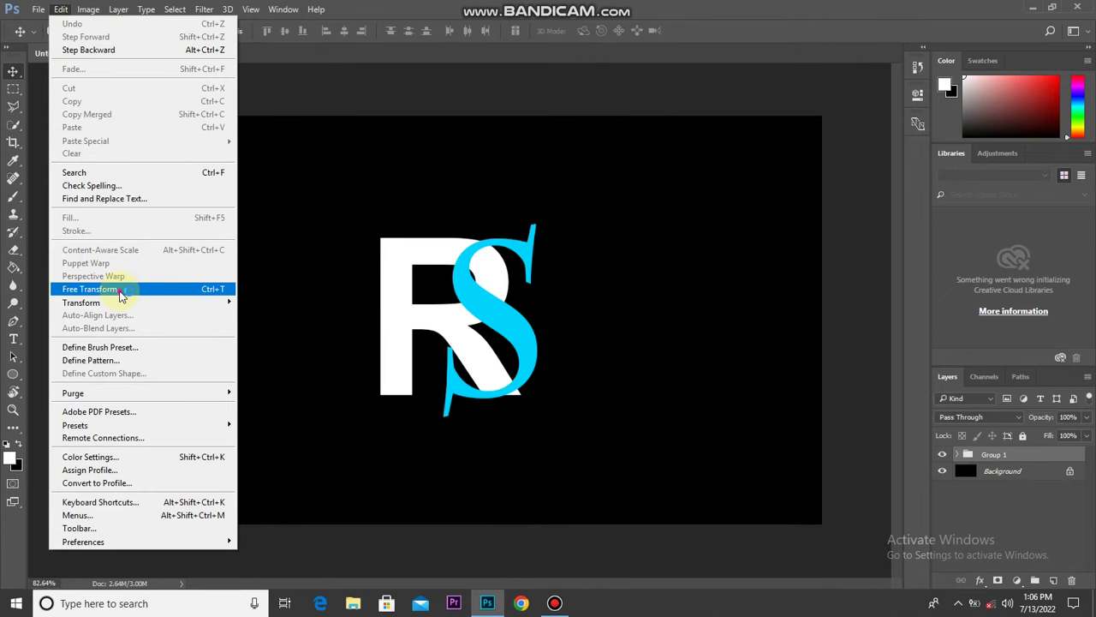
pyautogui.click(121, 294)
pyautogui.moveTo(536, 230); pyautogui.dragTo(567, 207)
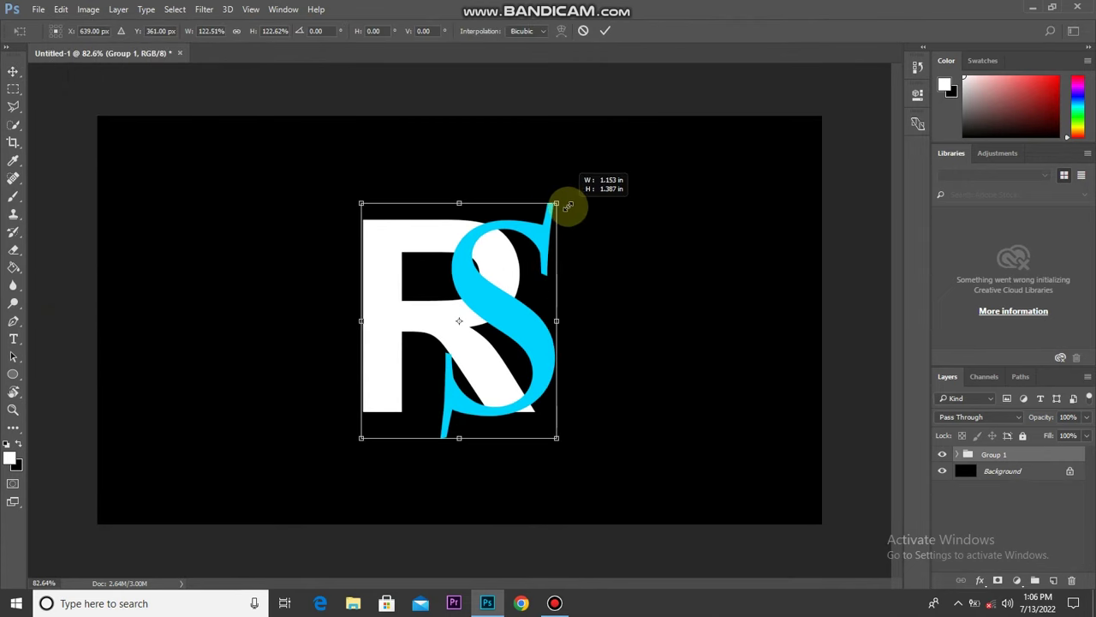
pyautogui.click(605, 30)
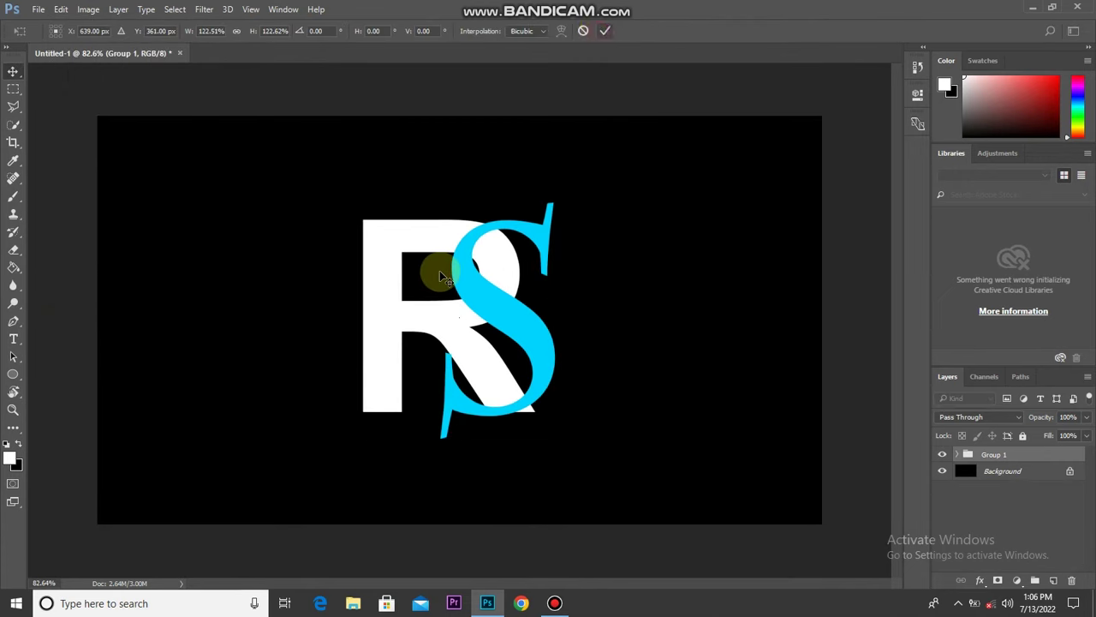
# Set the Ellipse tool to no fill with a white stroke, deleting a stray first ellipse
pyautogui.click(13, 374)
pyautogui.click(126, 30)
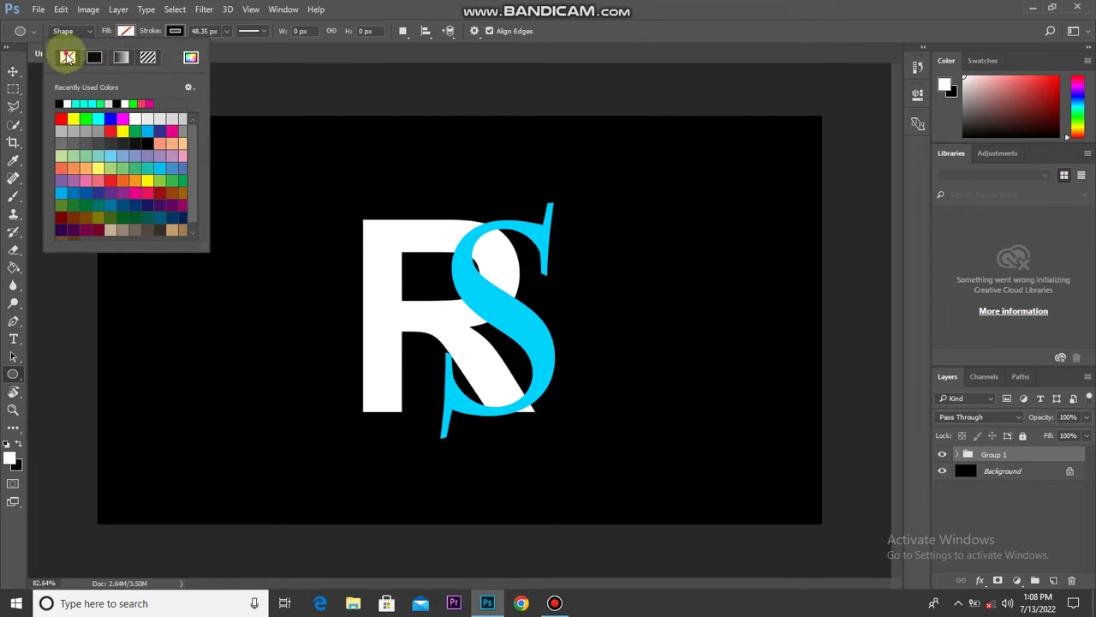
pyautogui.click(177, 32)
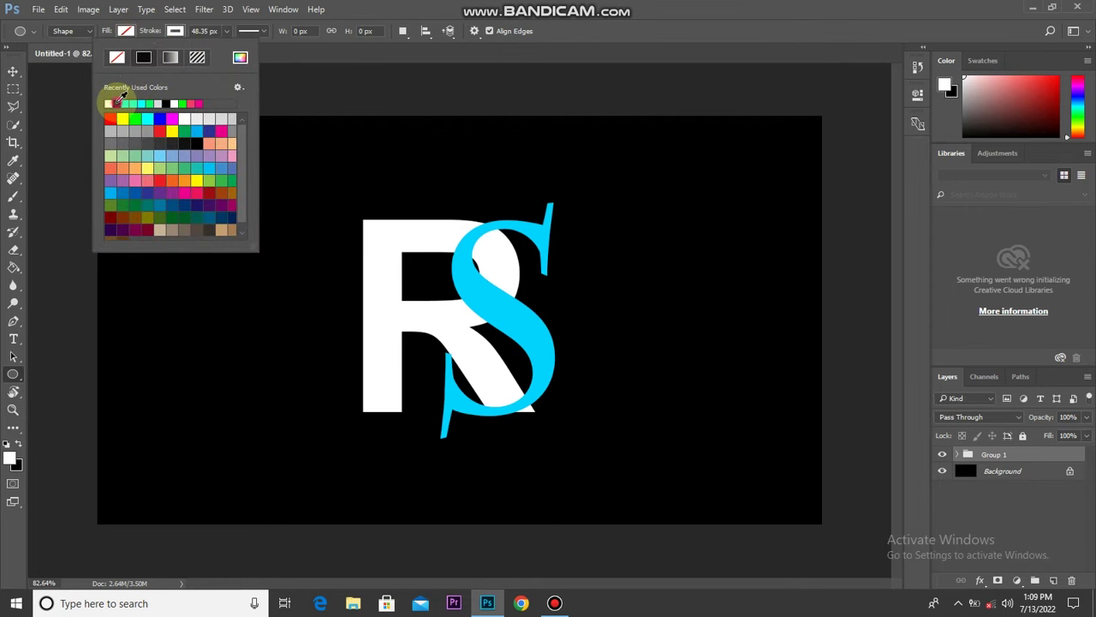
pyautogui.click(226, 31)
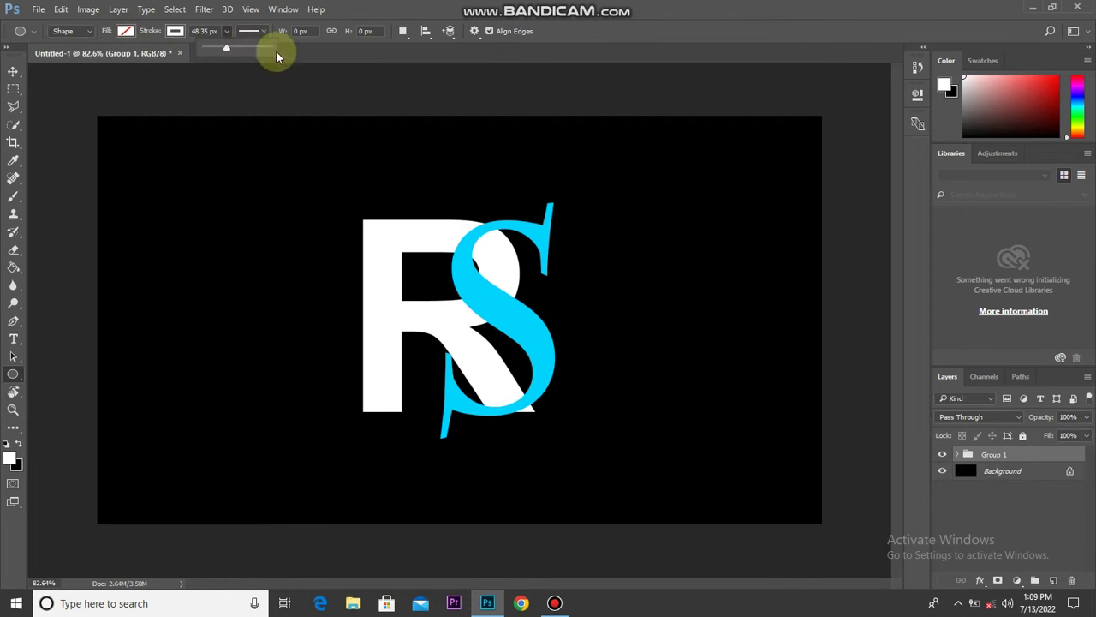
pyautogui.moveTo(329, 213); pyautogui.dragTo(600, 472)
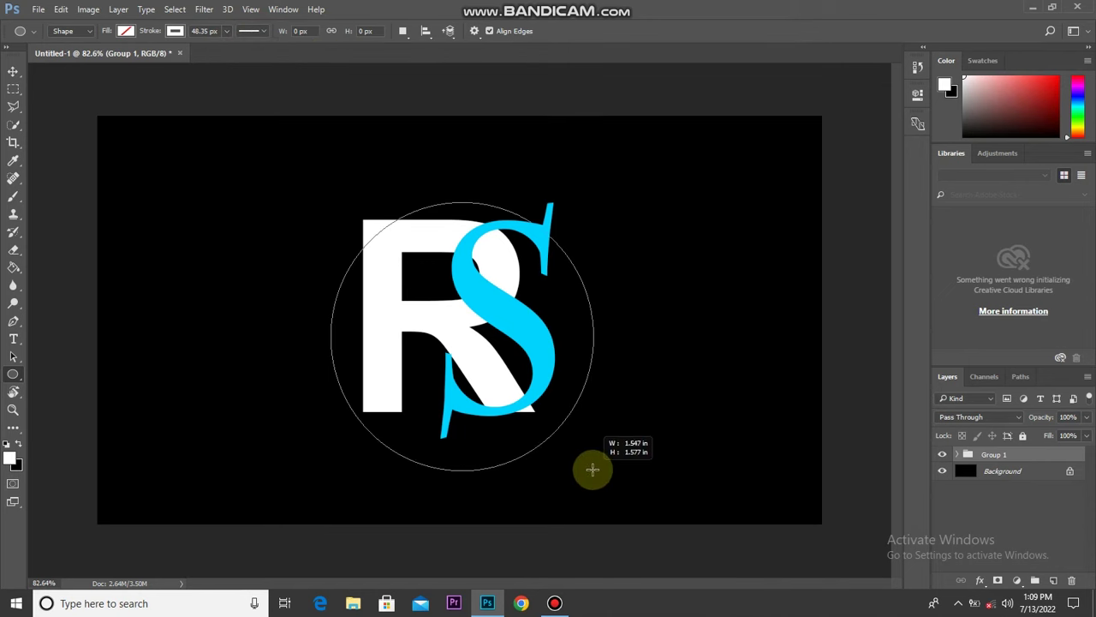
pyautogui.moveTo(505, 366); pyautogui.dragTo(579, 440)
pyautogui.click(692, 291)
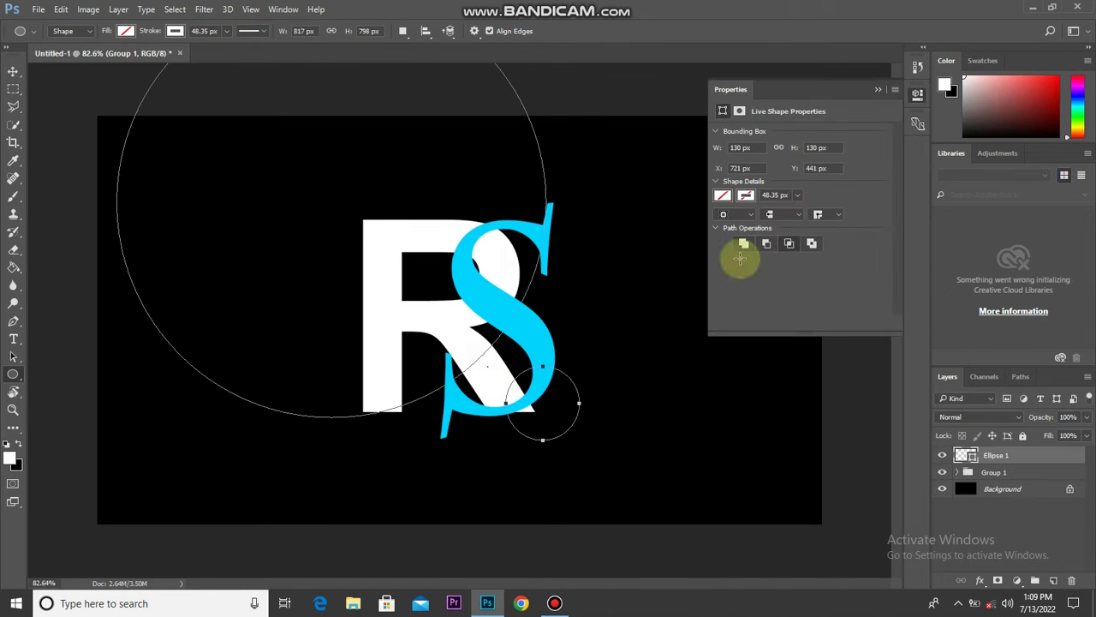
pyautogui.press('Escape')
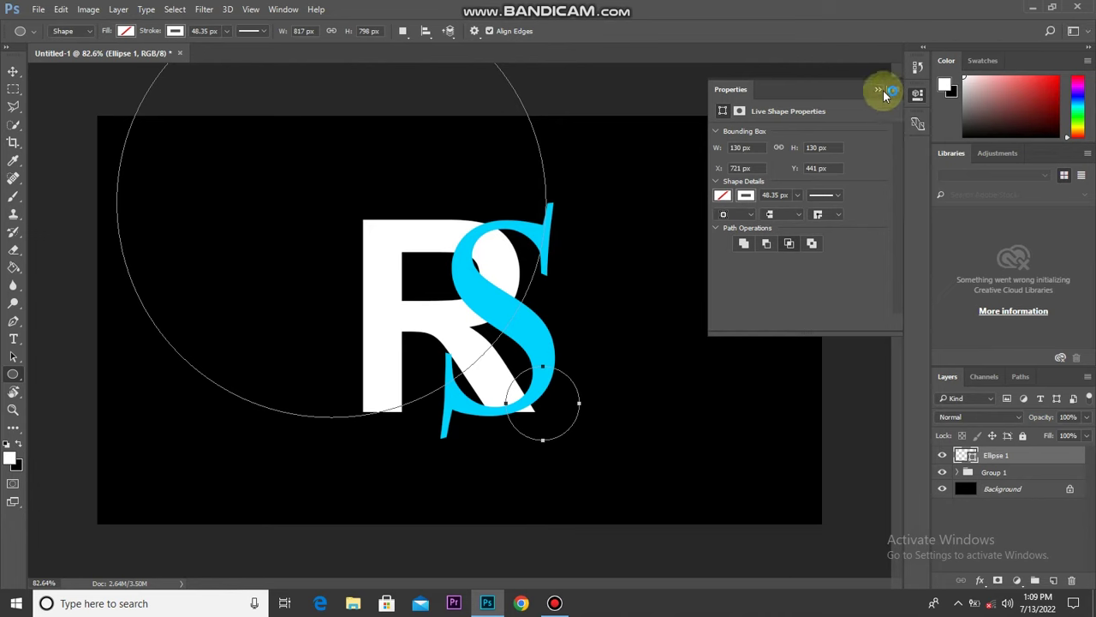
pyautogui.click(877, 89)
pyautogui.moveTo(1040, 455)
pyautogui.mouseDown()
pyautogui.moveTo(1053, 485)
pyautogui.moveTo(932, 502)
pyautogui.mouseUp()
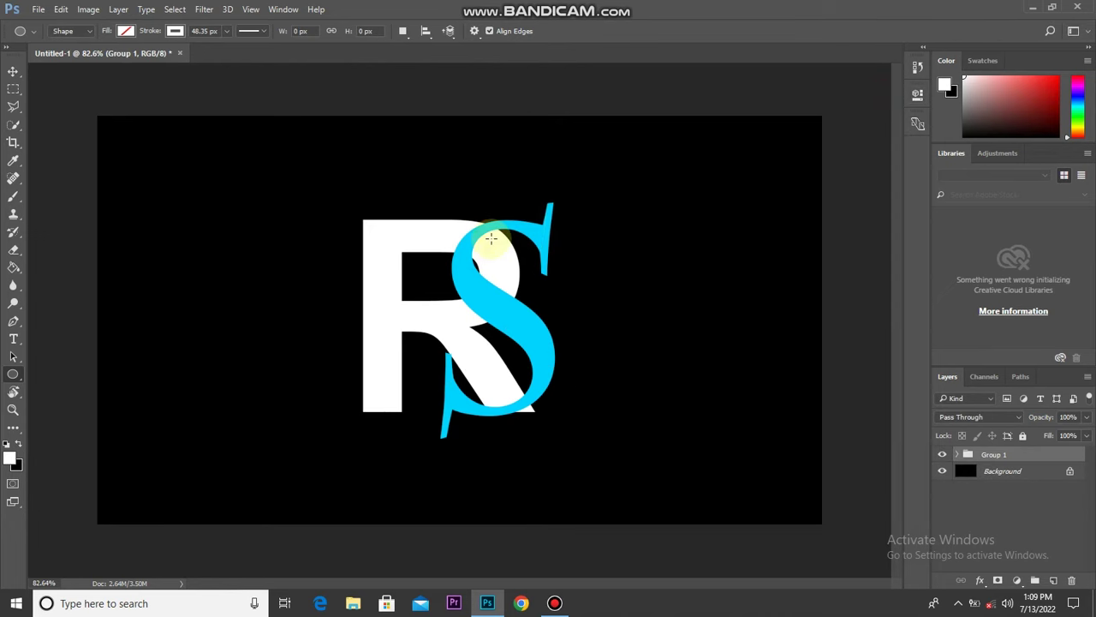
# Draw a 604 px circle around the RS logo and thin its stroke to 7.41 px
pyautogui.moveTo(335, 197)
pyautogui.mouseDown()
pyautogui.moveTo(689, 482)
pyautogui.moveTo(631, 500)
pyautogui.moveTo(620, 488)
pyautogui.mouseUp()
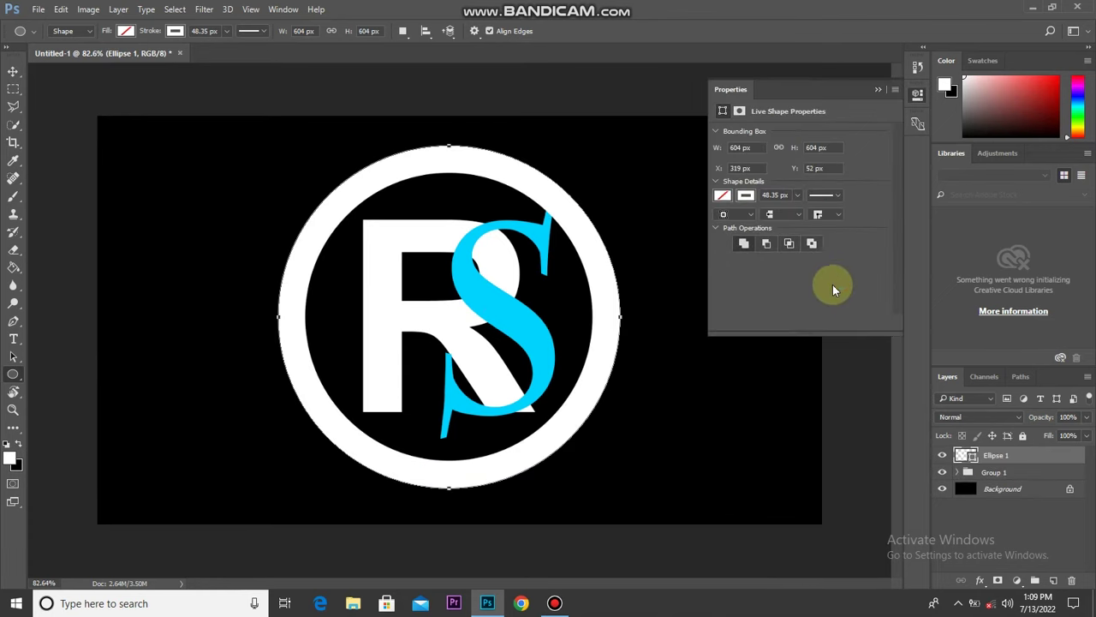
pyautogui.click(798, 195)
pyautogui.moveTo(800, 213); pyautogui.dragTo(786, 214)
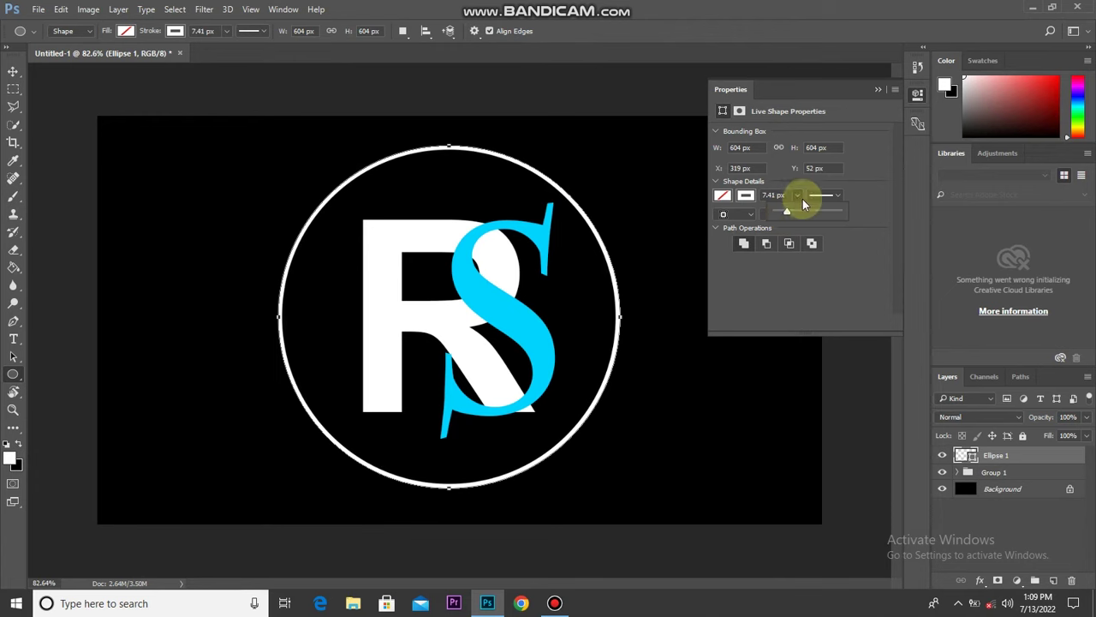
pyautogui.click(877, 92)
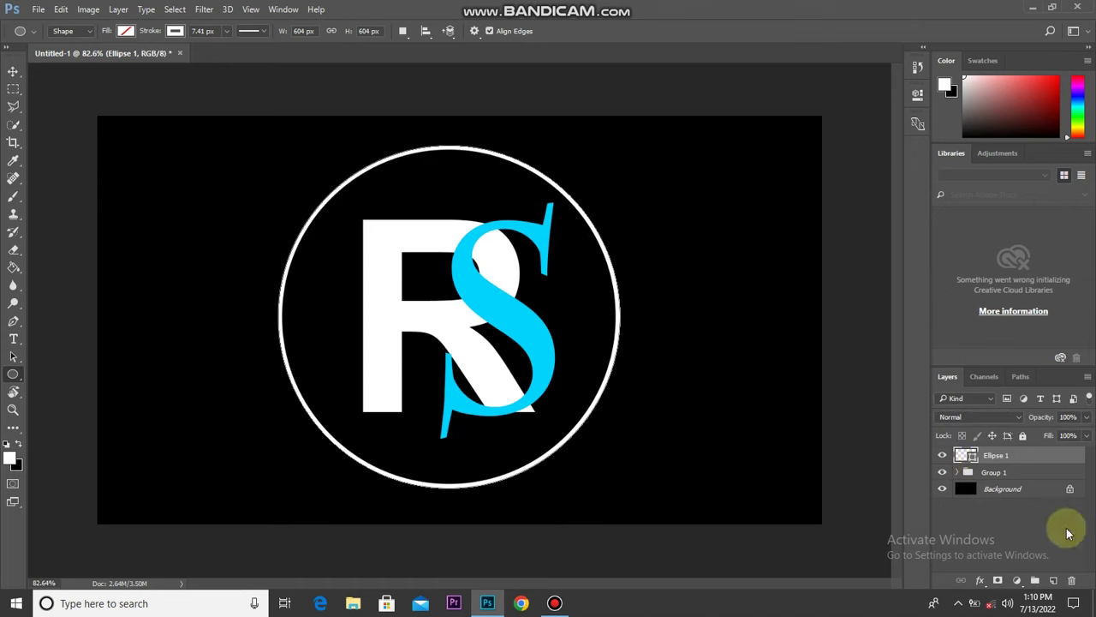
pyautogui.click(993, 471)
# Enlarge the RS group to about 143% and reposition it within the ring
pyautogui.click(86, 9)
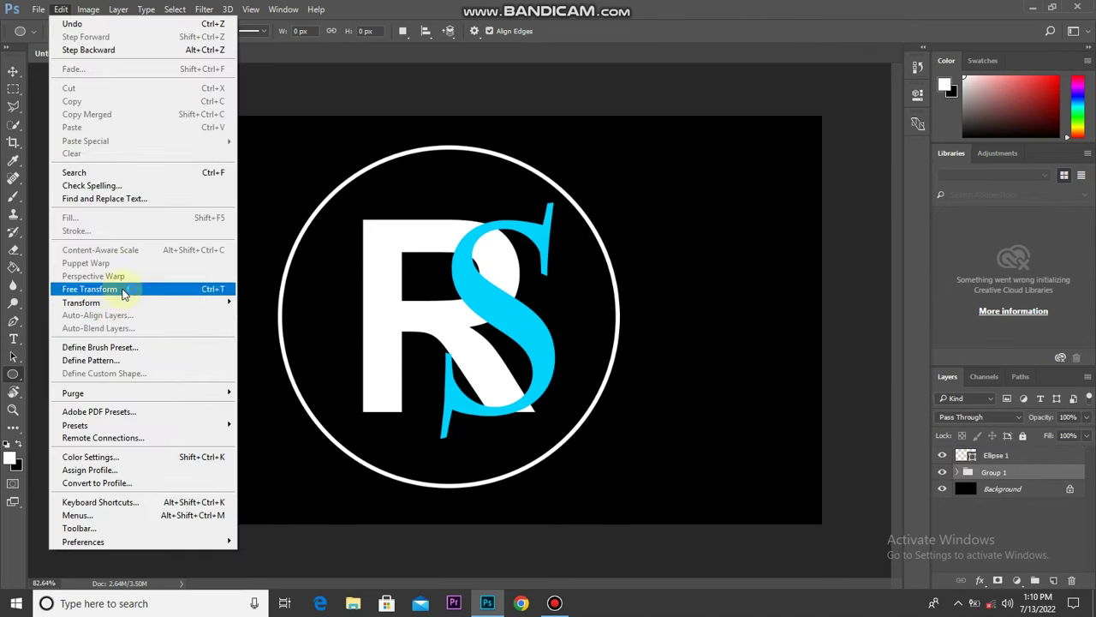
pyautogui.click(118, 289)
pyautogui.moveTo(556, 203); pyautogui.dragTo(647, 183)
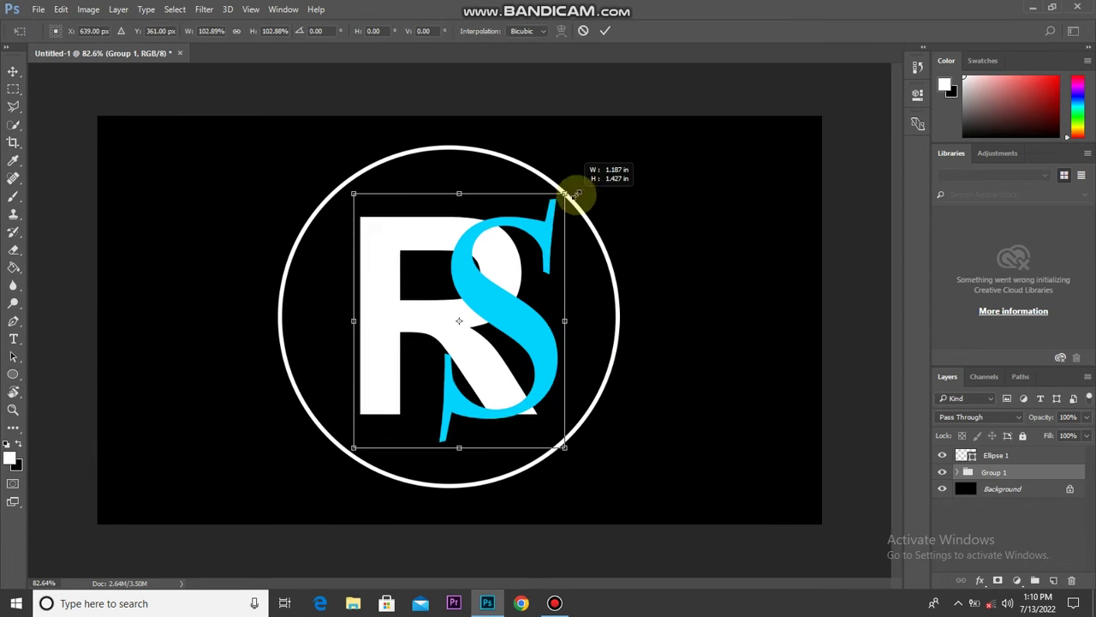
pyautogui.moveTo(647, 183); pyautogui.dragTo(690, 161)
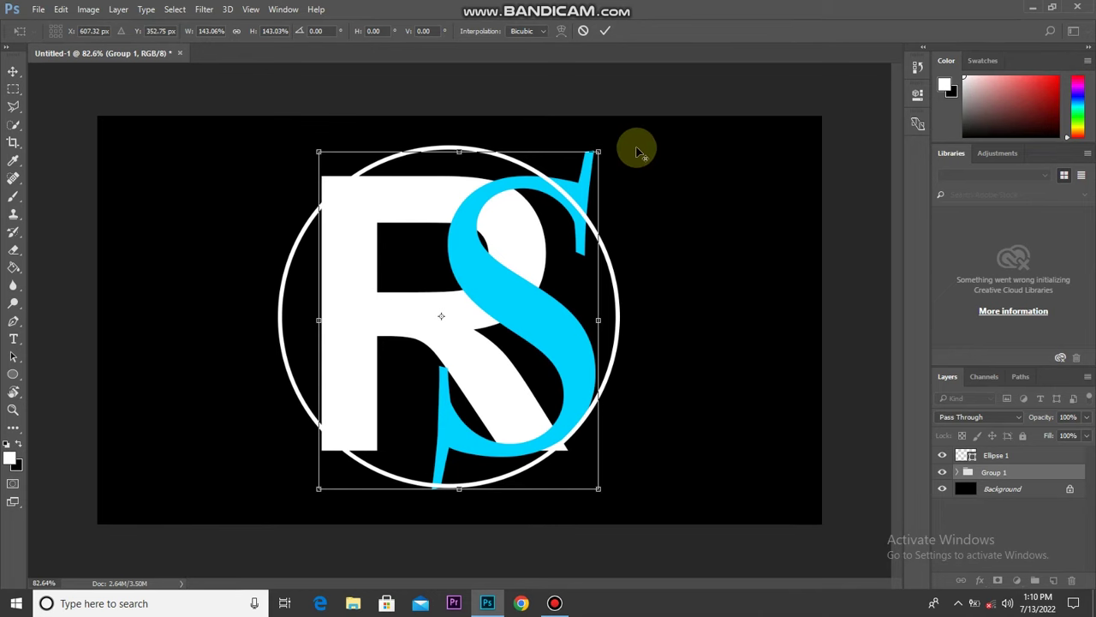
pyautogui.moveTo(507, 281); pyautogui.dragTo(506, 298)
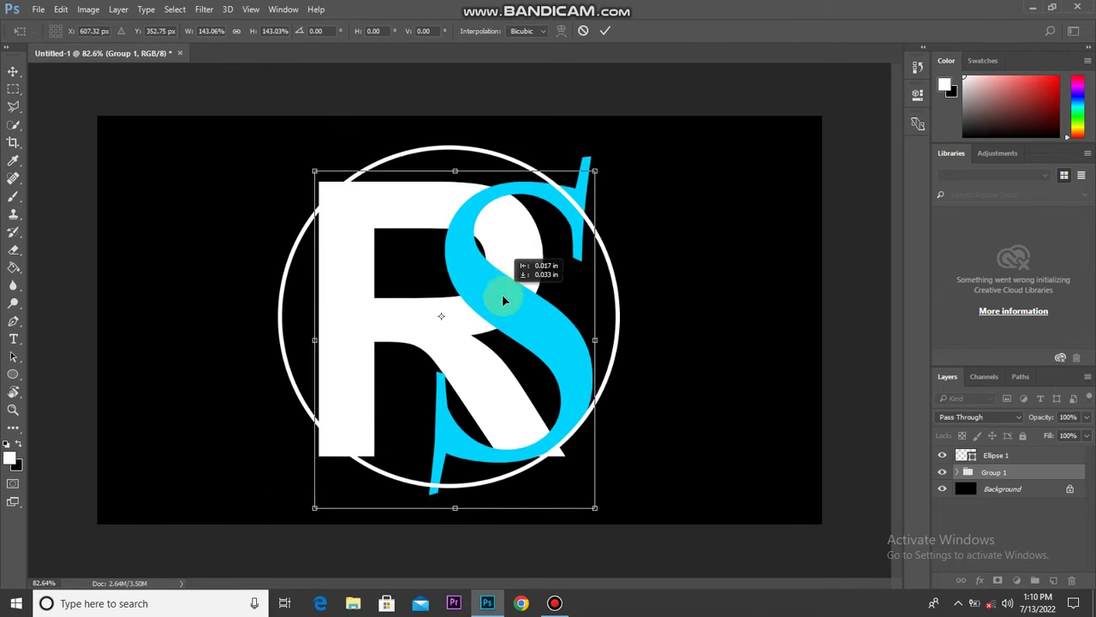
pyautogui.moveTo(505, 298); pyautogui.dragTo(511, 286)
pyautogui.click(608, 33)
# Shrink the RS group to about 92% width and 94% height inside the ring
pyautogui.keyDown('alt'); pyautogui.scroll(-1, 540, 310); pyautogui.keyUp('alt')
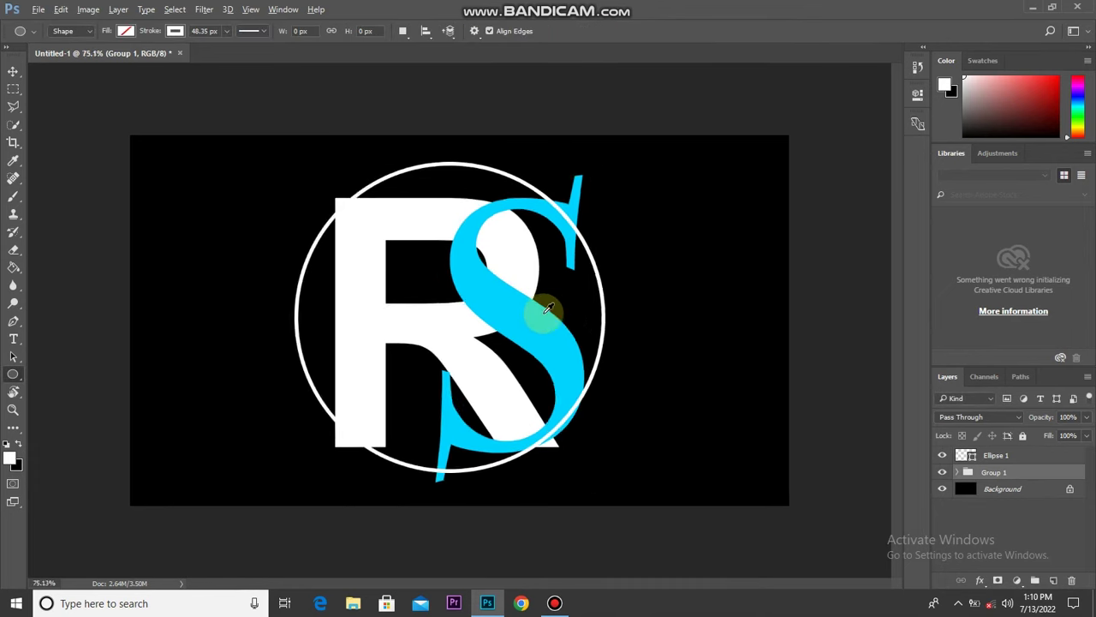
pyautogui.keyDown('alt'); pyautogui.scroll(1, 548, 307); pyautogui.keyUp('alt')
pyautogui.press('v')
pyautogui.hotkey('alt', 'v')
pyautogui.press('Escape')
pyautogui.click(109, 91)
pyautogui.press('u')
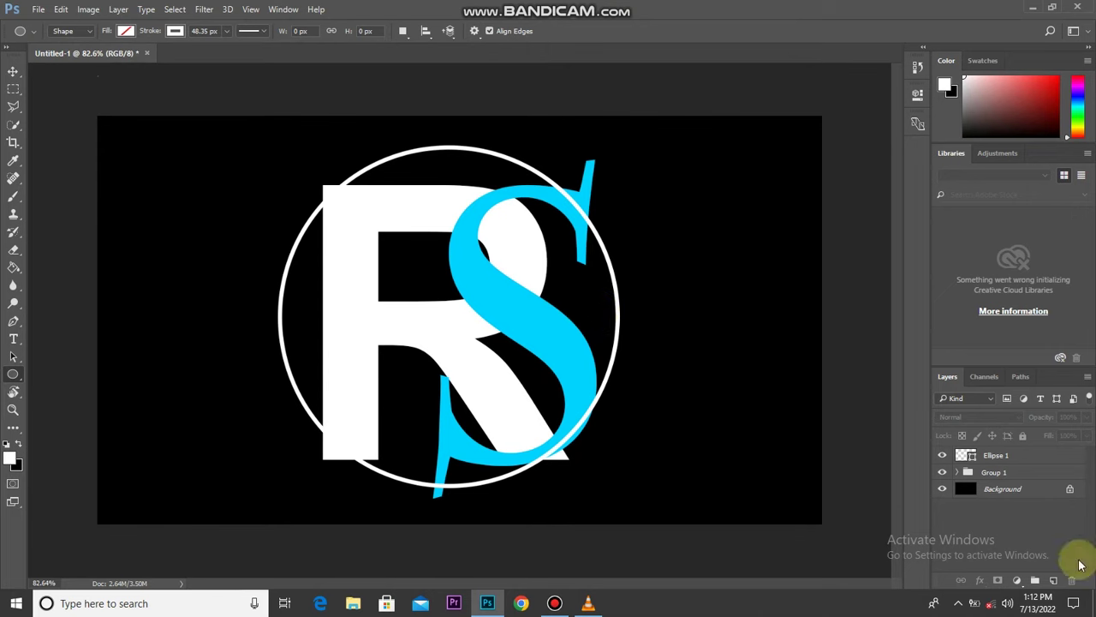
pyautogui.hotkey('alt', '[')
pyautogui.hotkey('ctrl', 't')
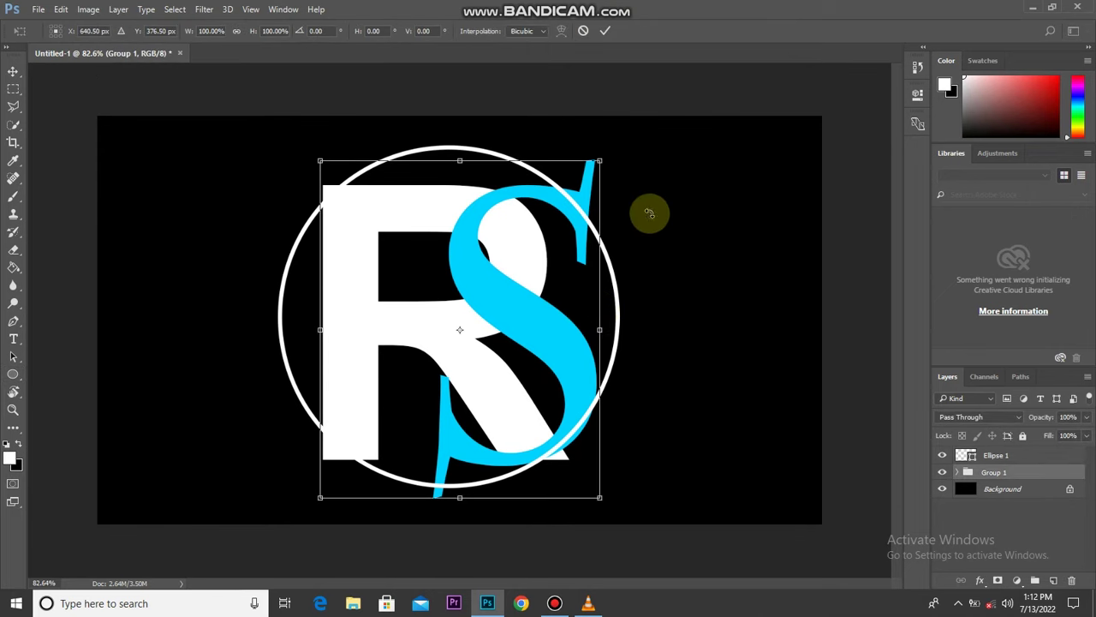
pyautogui.moveTo(590, 161); pyautogui.dragTo(587, 171)
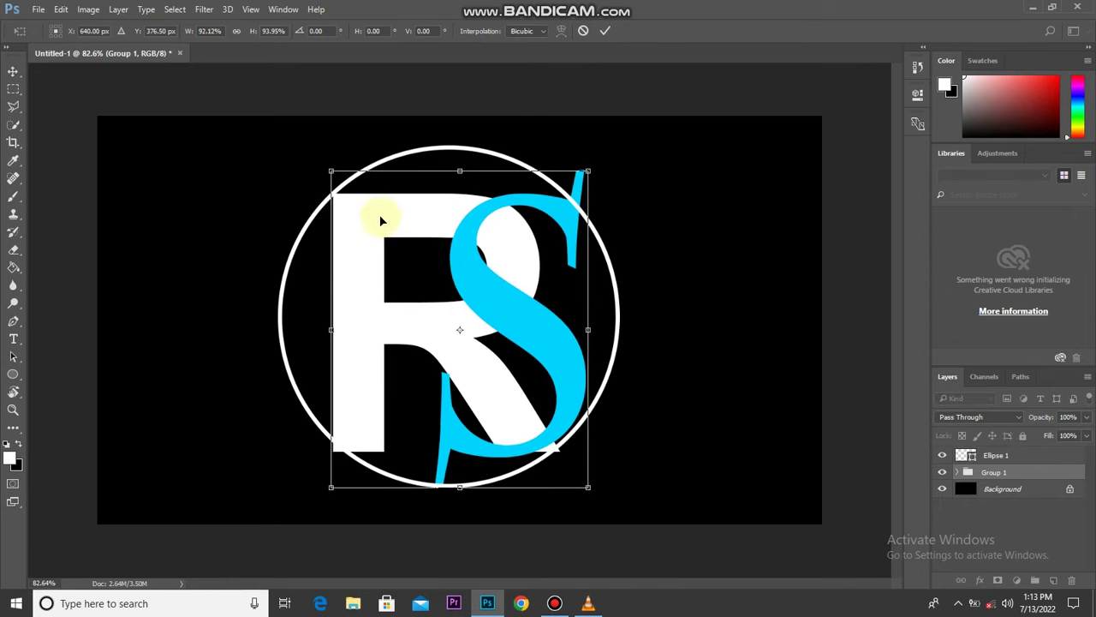
pyautogui.press('Return')
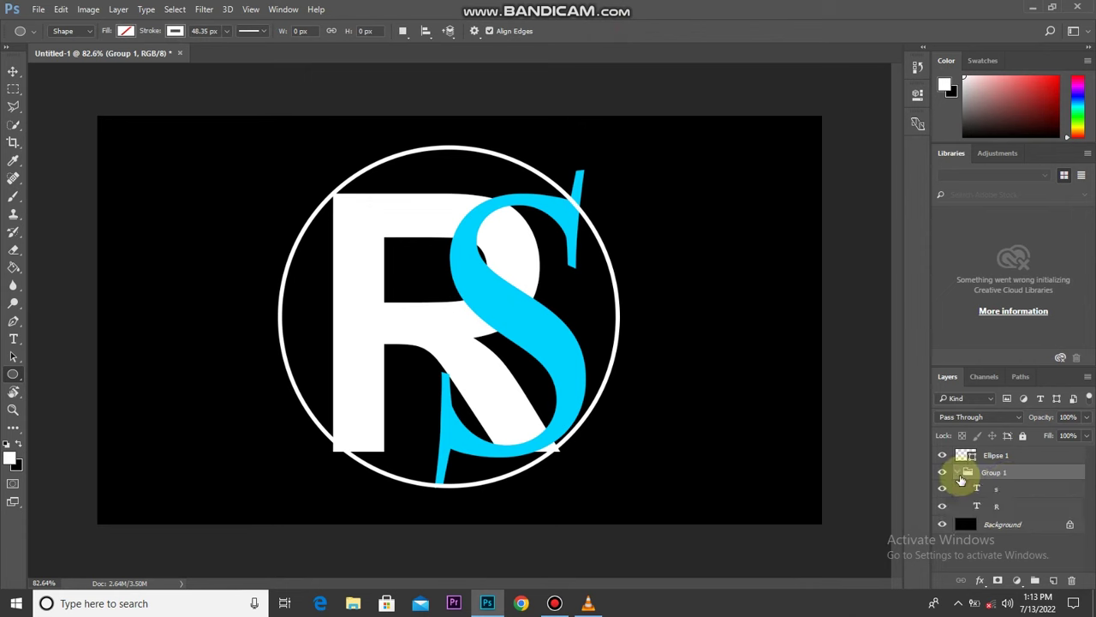
# Switch the R text layer's font to Charlemagne Std to match the S
pyautogui.click(1009, 509)
pyautogui.click(1002, 490)
pyautogui.click(942, 489)
pyautogui.click(979, 512)
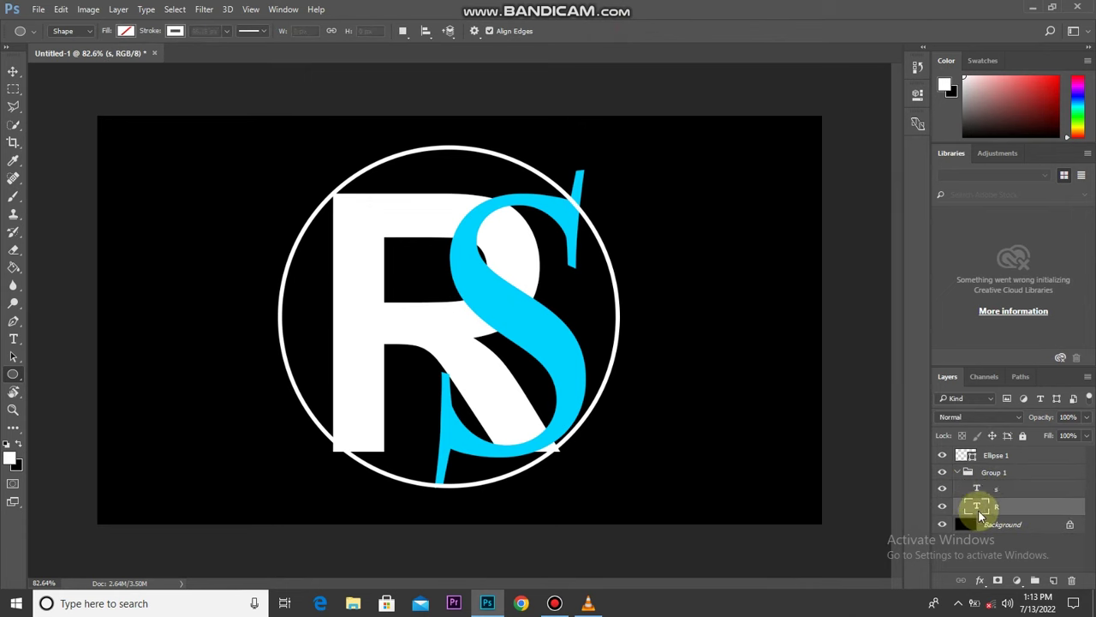
pyautogui.doubleClick(979, 504)
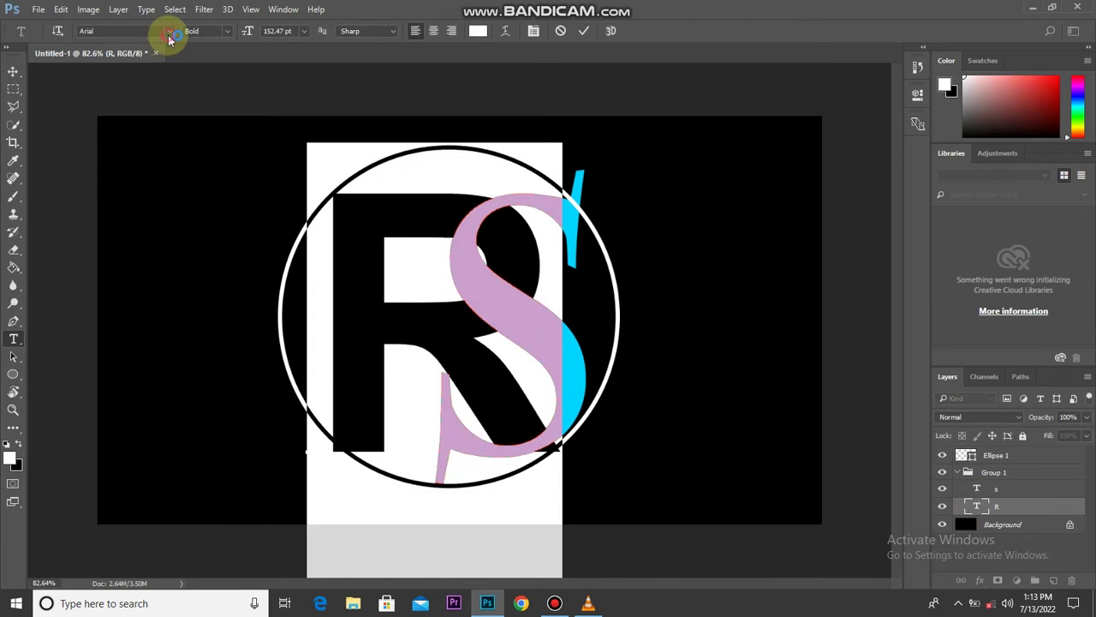
pyautogui.click(170, 31)
pyautogui.click(140, 74)
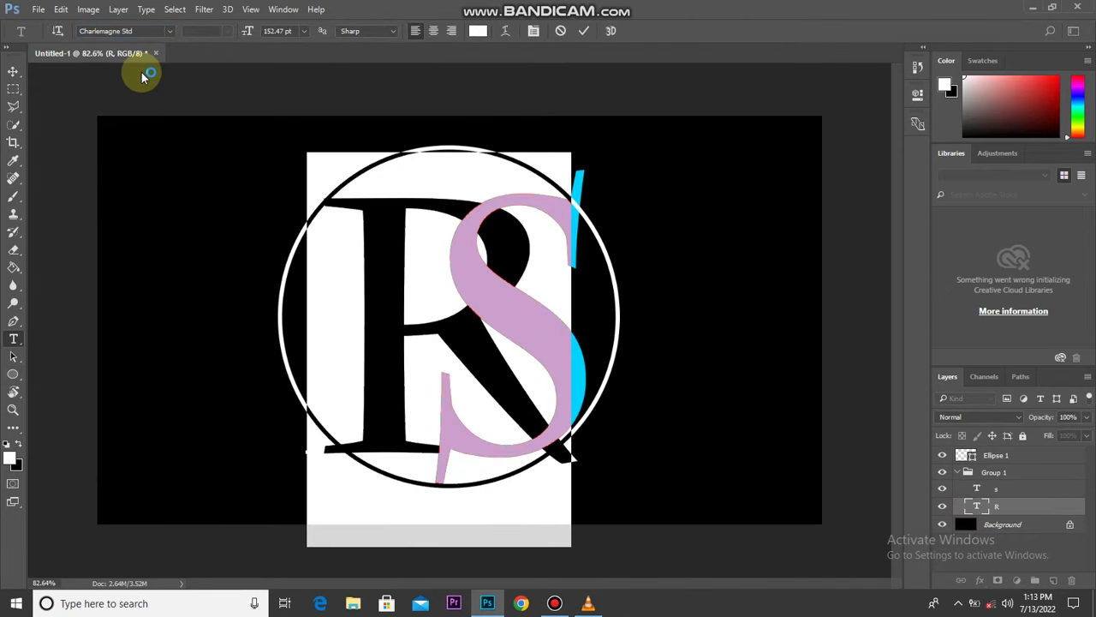
pyautogui.click(584, 31)
pyautogui.press('u')
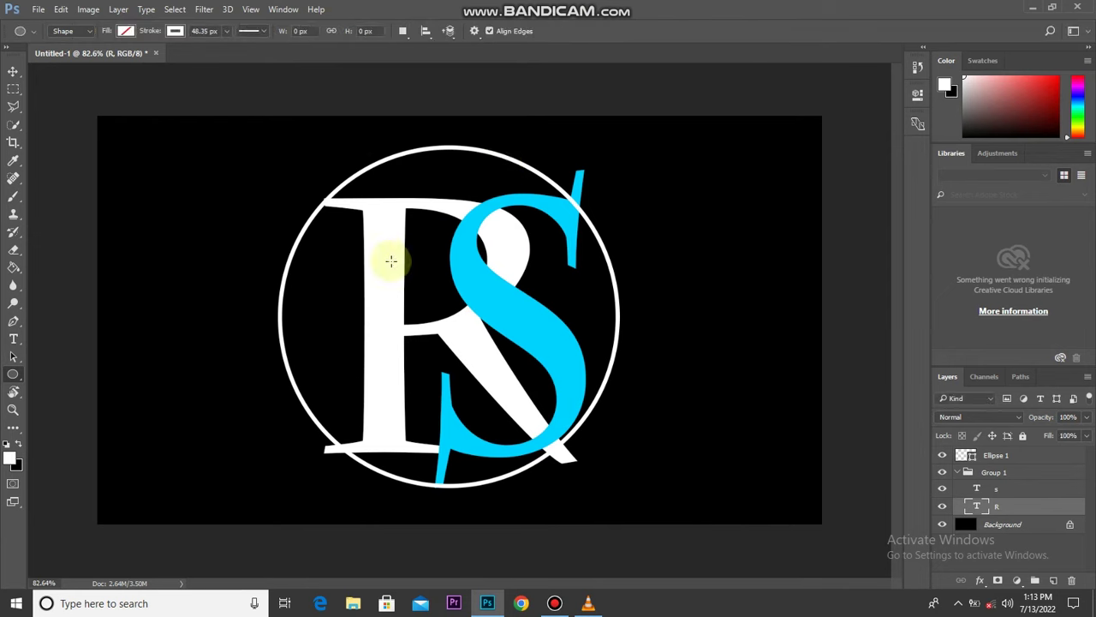
pyautogui.press('v')
pyautogui.click(390, 279)
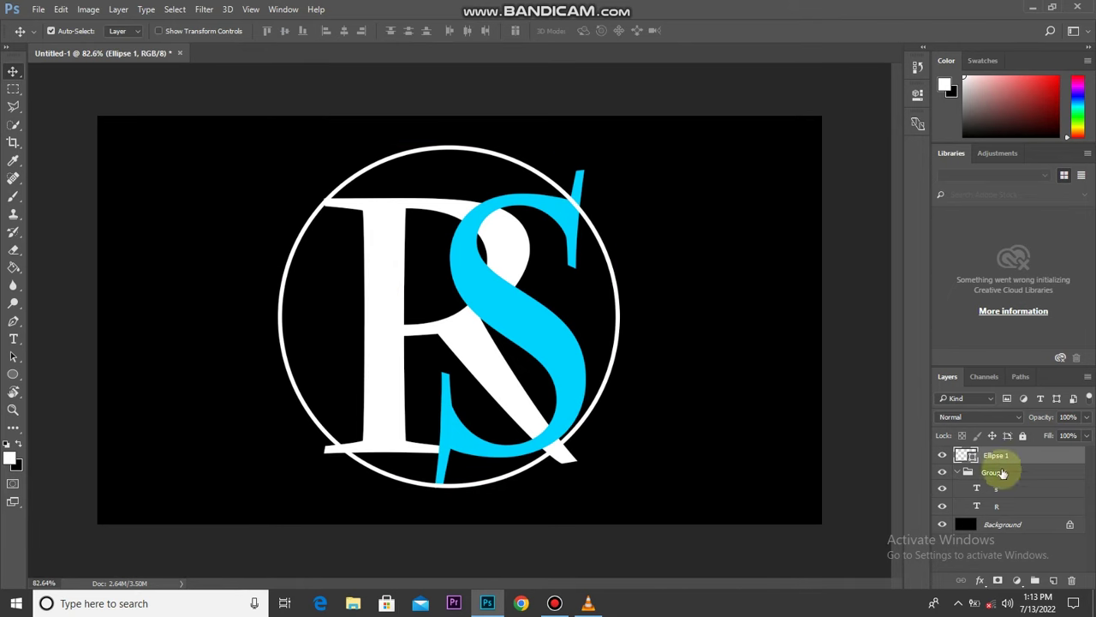
# Nudge the R right, toggle the s layer to check the overlap, then select it
pyautogui.click(996, 506)
pyautogui.click(394, 285)
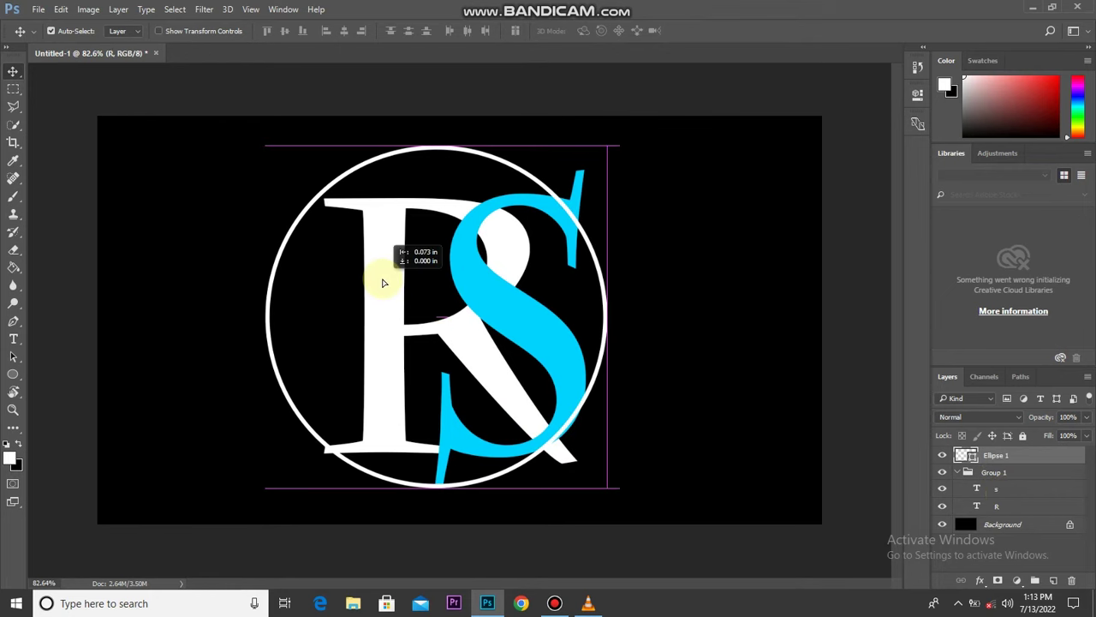
pyautogui.click(979, 494)
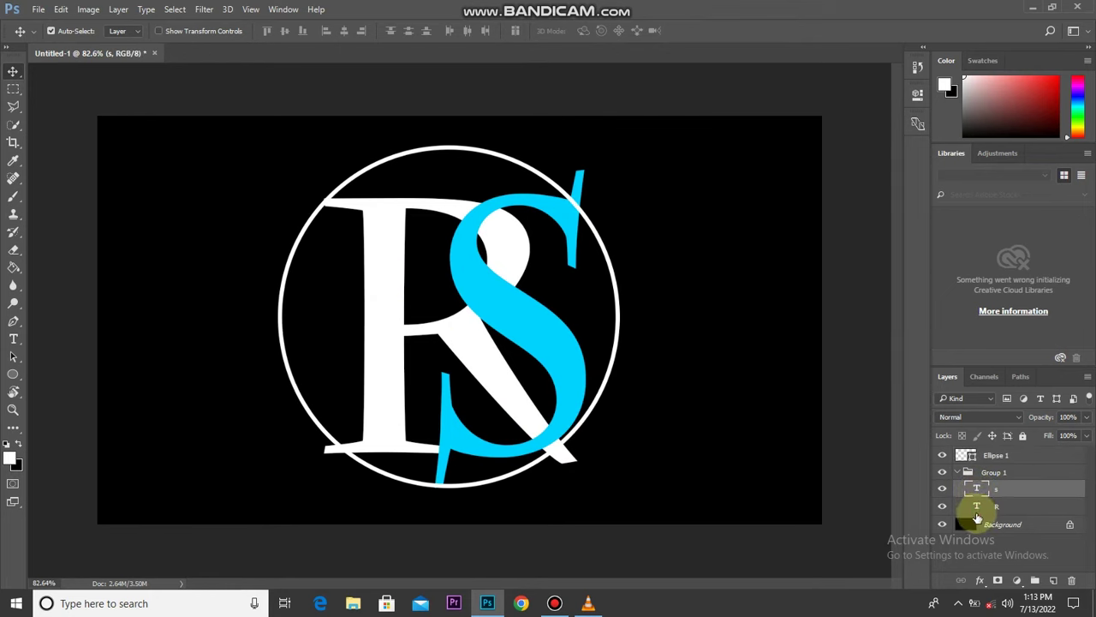
pyautogui.click(977, 509)
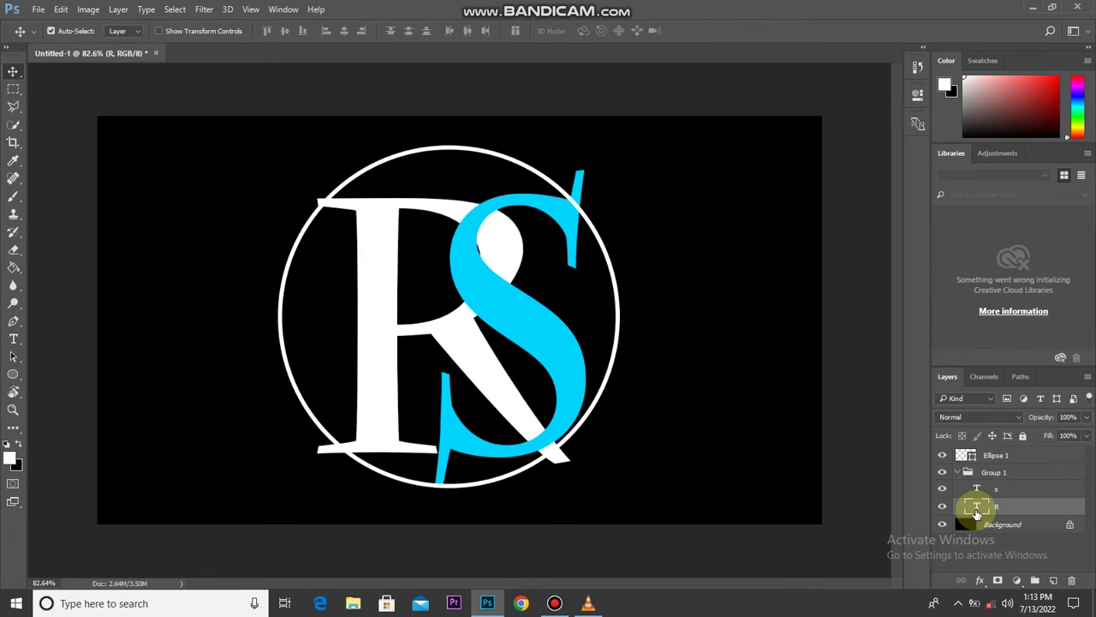
pyautogui.press('Right')
pyautogui.press('Right')
pyautogui.press('Right')
pyautogui.press('Right')
pyautogui.press('Right')
pyautogui.press('Right')
pyautogui.press('Right')
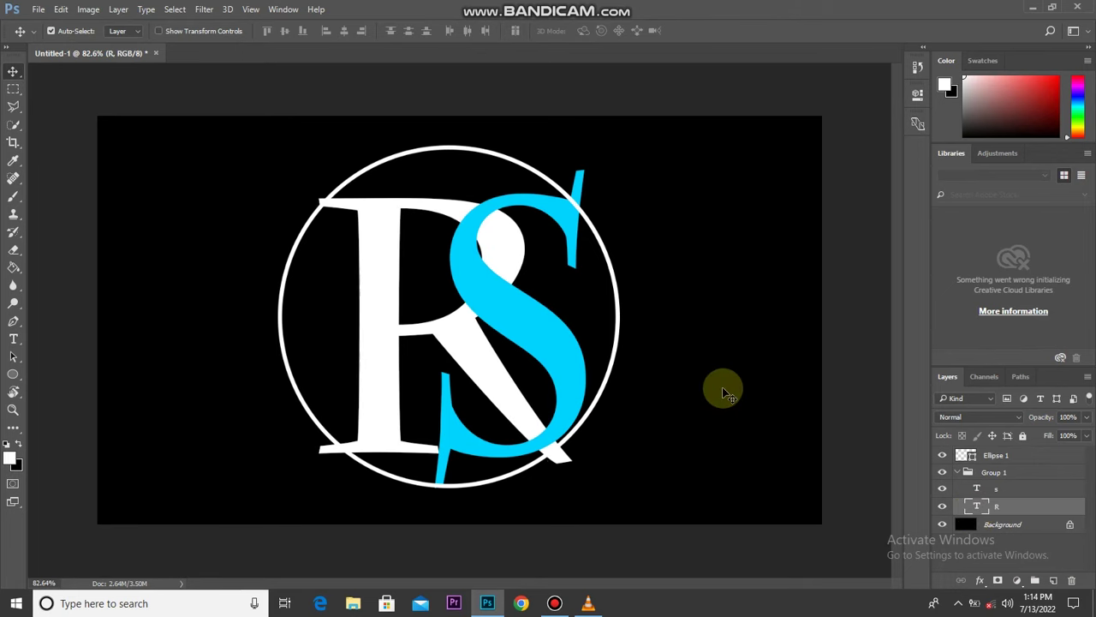
pyautogui.click(997, 489)
pyautogui.click(942, 489)
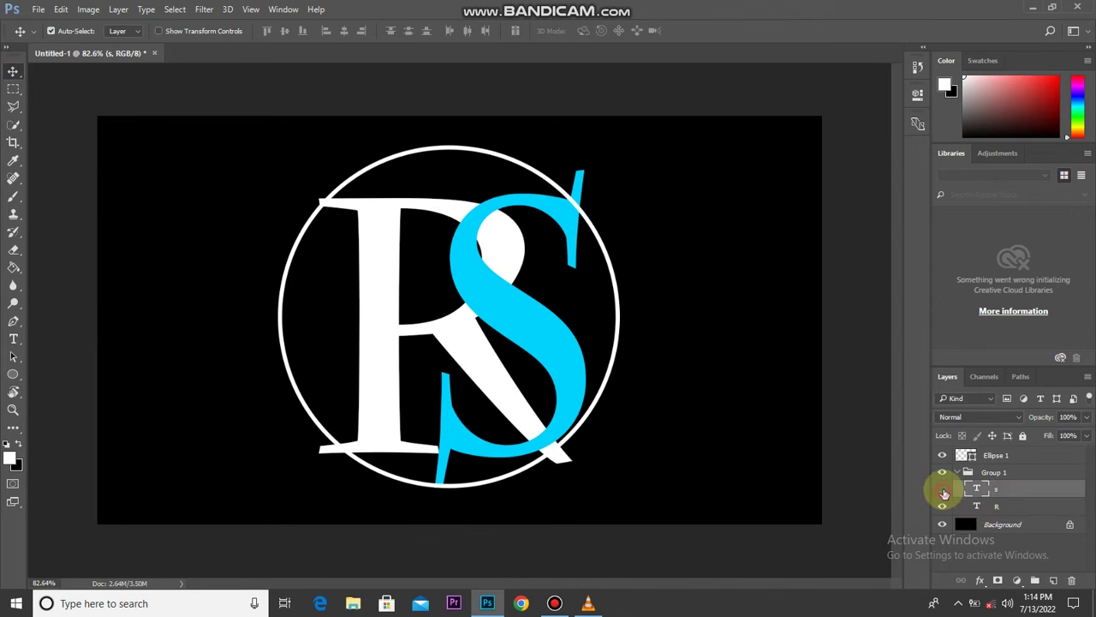
pyautogui.click(942, 489)
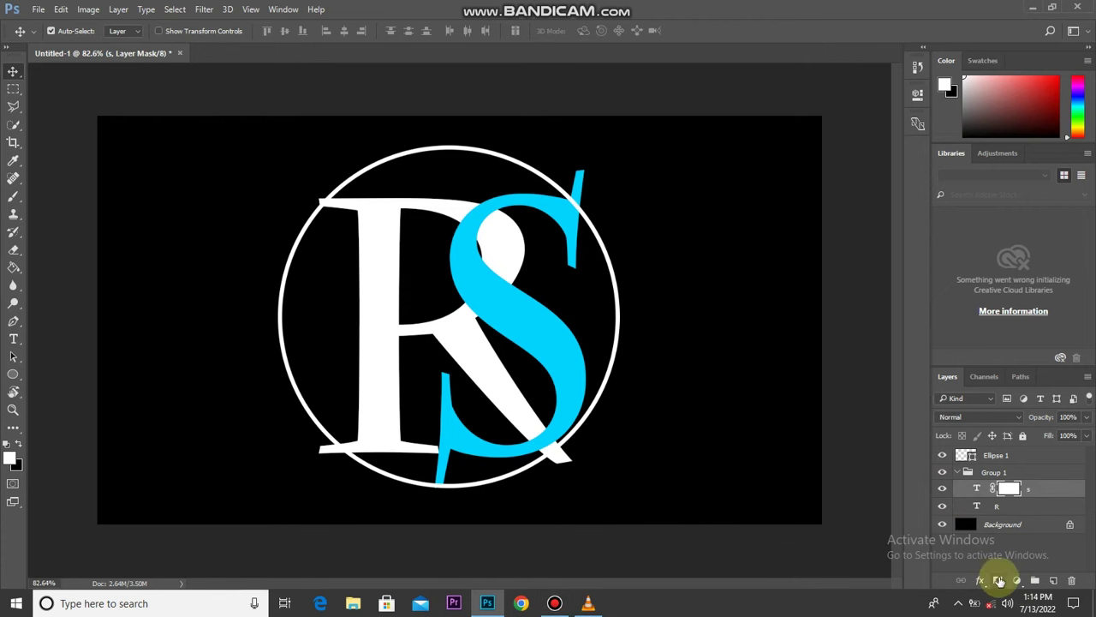
# Using the R's shape as a selection, paint the S mask black where the S covers the R
pyautogui.click(1001, 507)
pyautogui.keyDown('ctrl'); pyautogui.click(978, 509); pyautogui.keyUp('ctrl')
pyautogui.click(1009, 489)
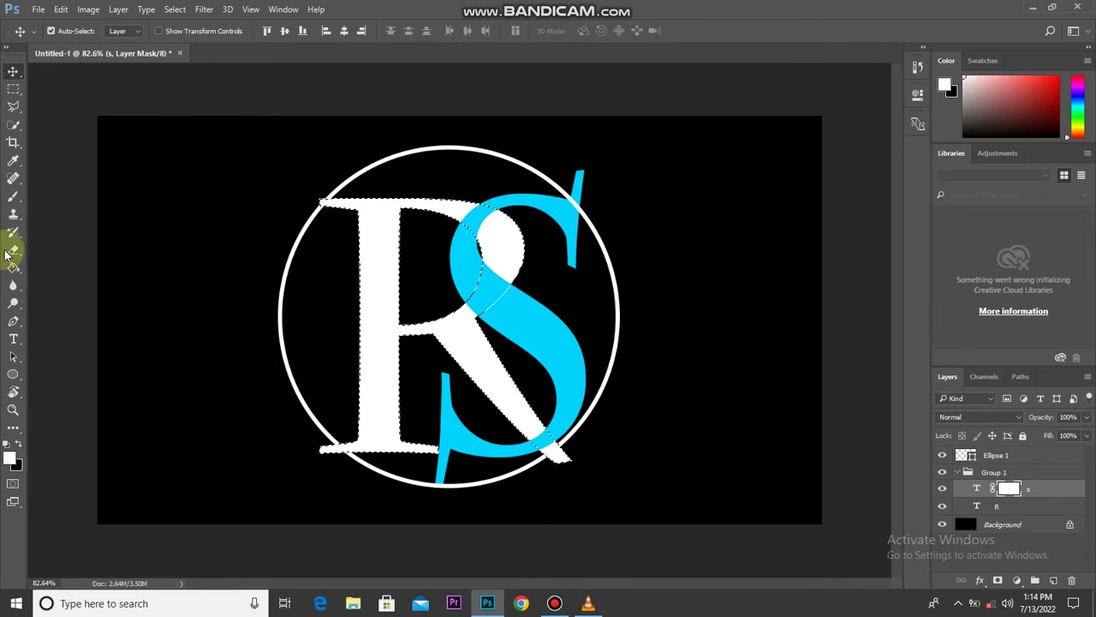
pyautogui.click(13, 196)
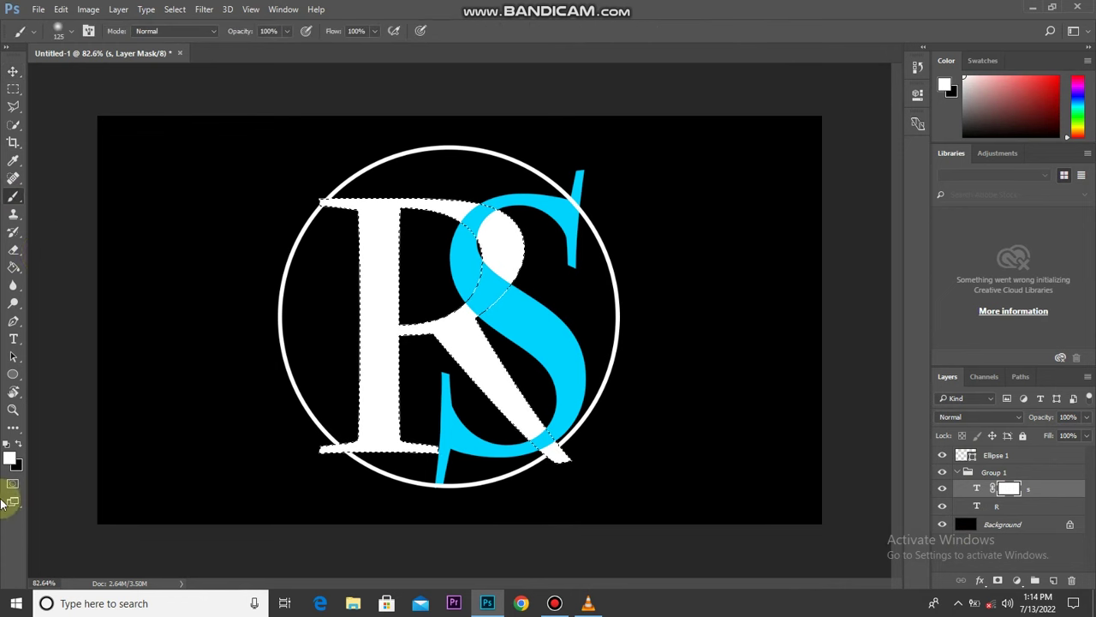
pyautogui.click(18, 443)
pyautogui.moveTo(501, 268)
pyautogui.mouseDown()
pyautogui.moveTo(488, 206)
pyautogui.moveTo(436, 350)
pyautogui.moveTo(499, 237)
pyautogui.moveTo(483, 215)
pyautogui.moveTo(504, 440)
pyautogui.moveTo(543, 467)
pyautogui.moveTo(531, 420)
pyautogui.mouseUp()
pyautogui.hotkey('ctrl', 'd')
# Add a white layer mask to the R layer and target it
pyautogui.press('v')
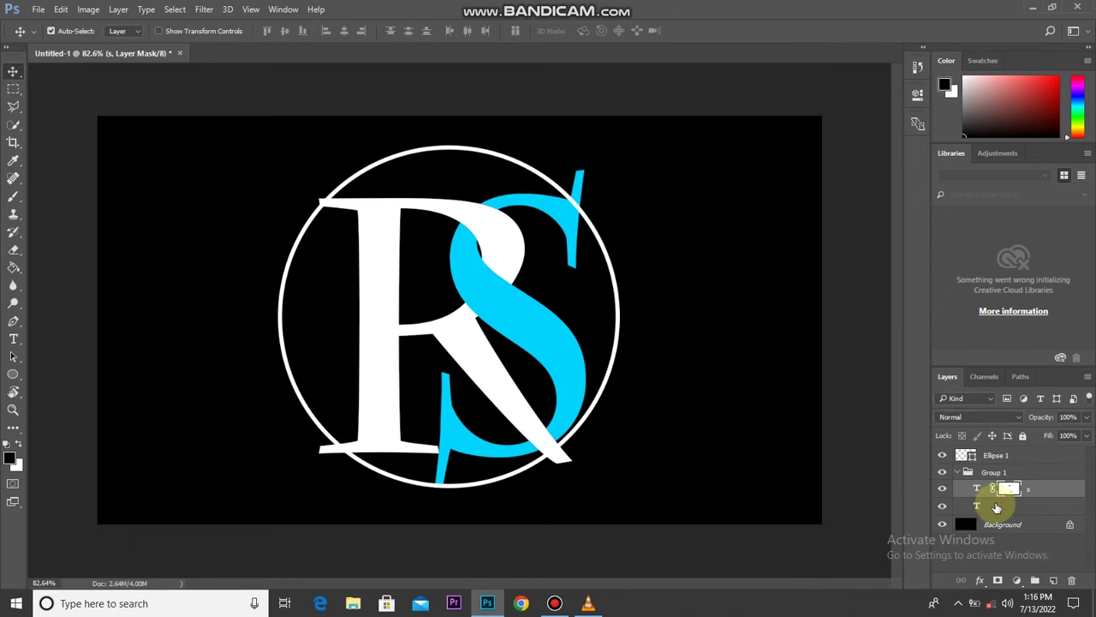
pyautogui.click(997, 507)
pyautogui.click(1000, 580)
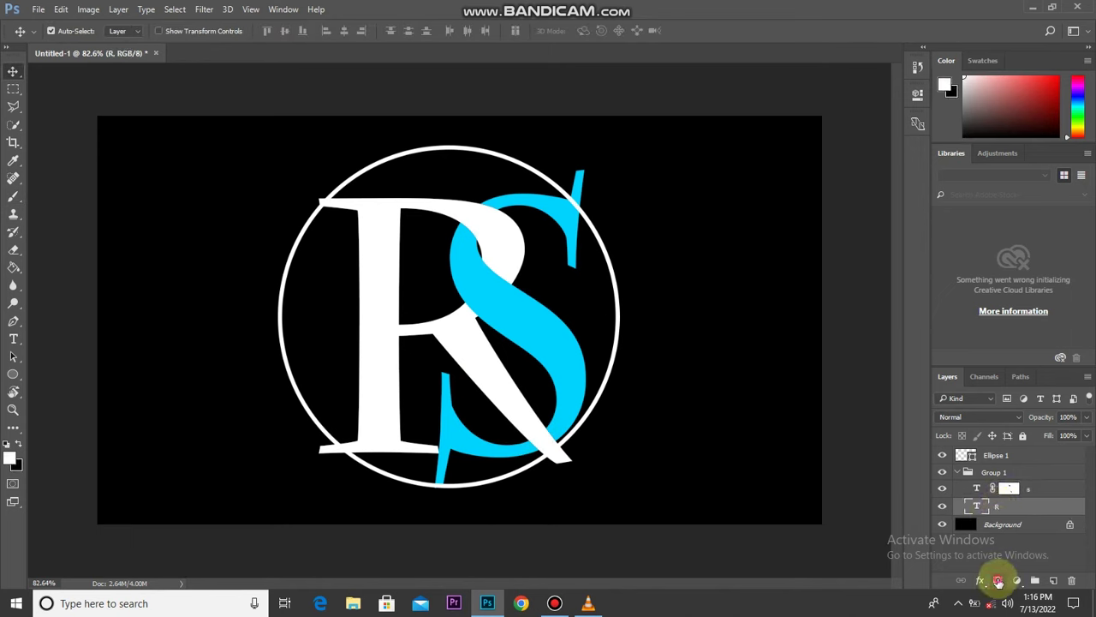
pyautogui.click(1019, 509)
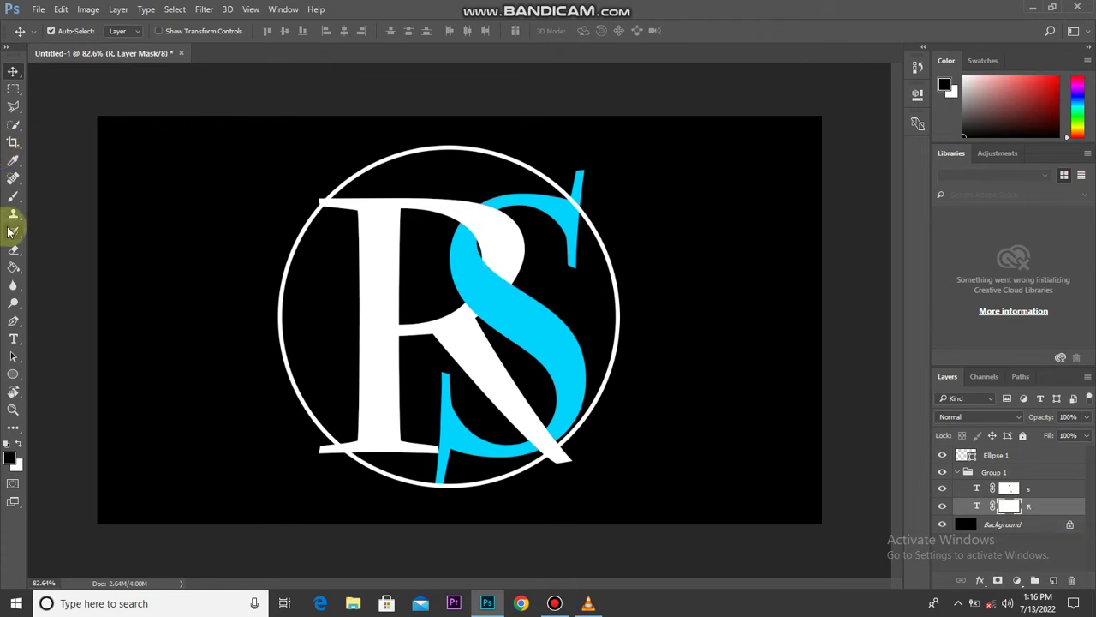
# Outline the top R/S junction with the Polygonal Lasso and paint it black on the S mask
pyautogui.click(13, 106)
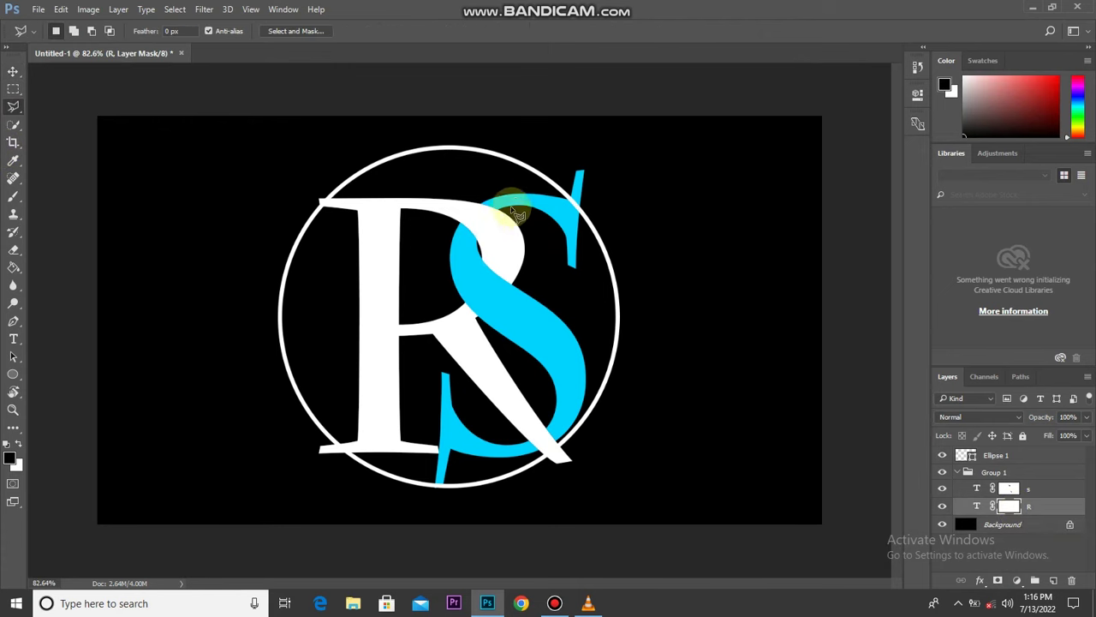
pyautogui.scroll(1, 513, 219)
pyautogui.scroll(2, 501, 215)
pyautogui.scroll(2, 490, 215)
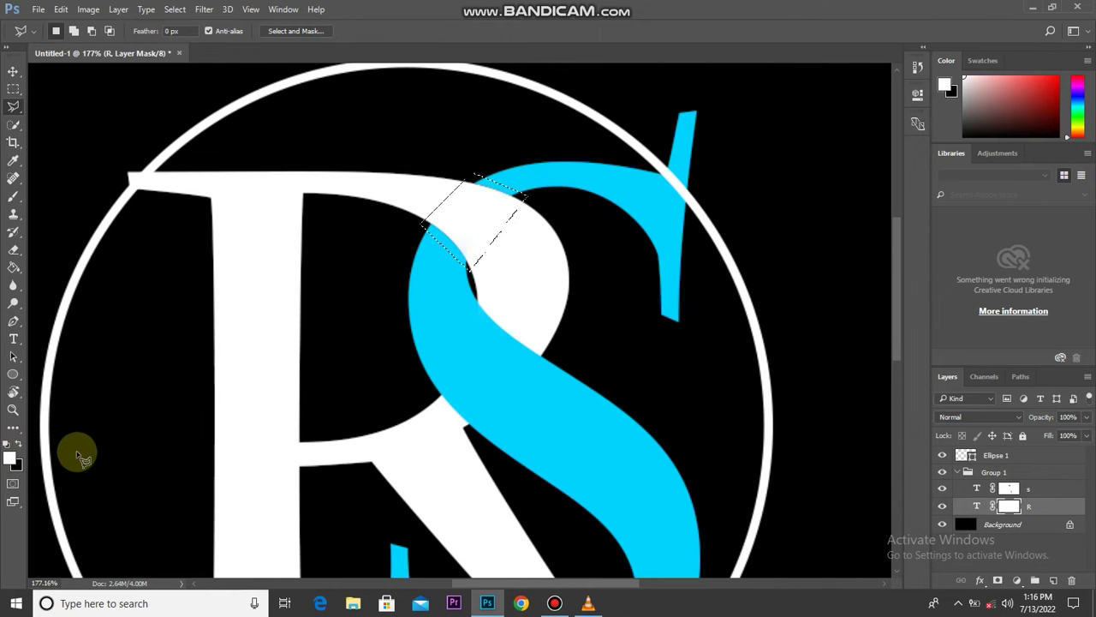
pyautogui.click(9, 443)
pyautogui.click(13, 196)
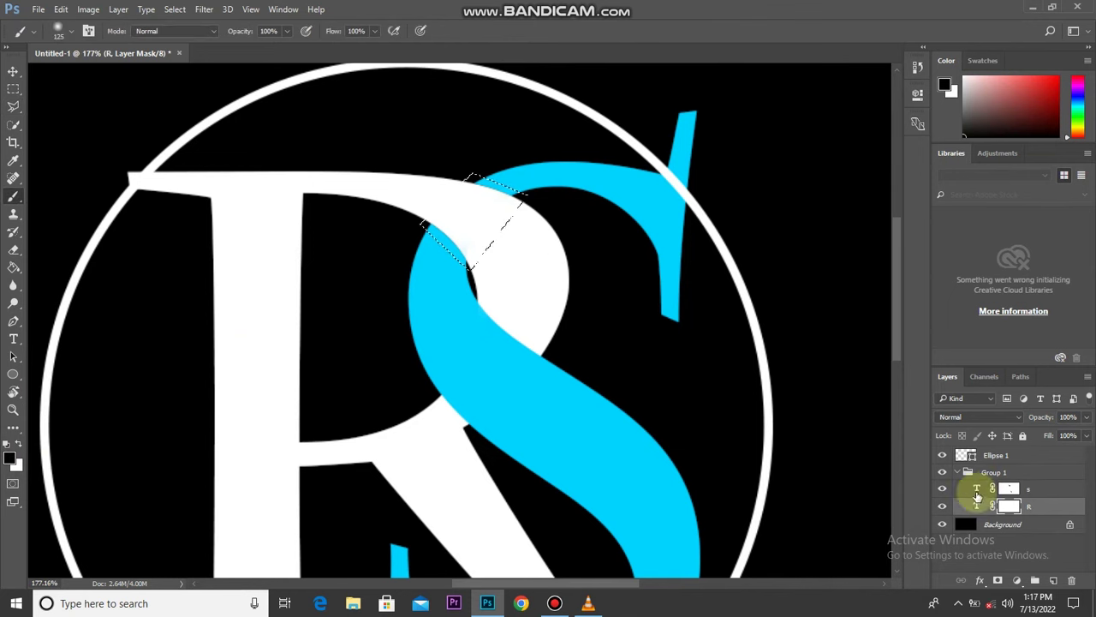
pyautogui.click(1007, 489)
pyautogui.moveTo(453, 171)
pyautogui.mouseDown()
pyautogui.moveTo(482, 199)
pyautogui.moveTo(453, 212)
pyautogui.moveTo(484, 220)
pyautogui.mouseUp()
pyautogui.scroll(-2, 484, 224)
pyautogui.scroll(-3, 482, 282)
pyautogui.scroll(1, 473, 410)
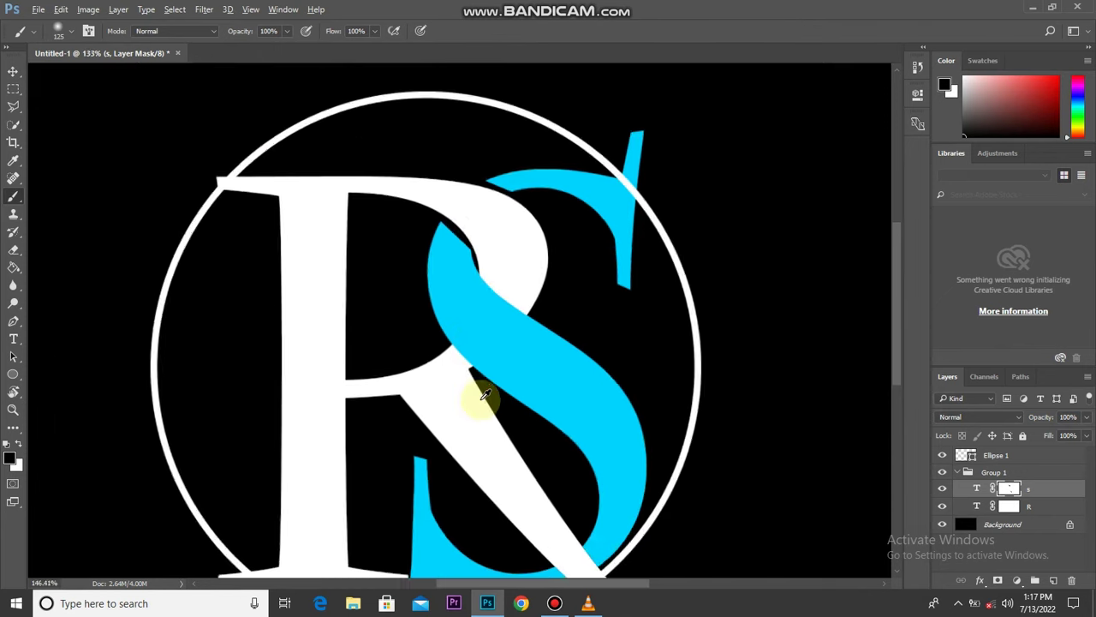
pyautogui.scroll(2, 480, 398)
pyautogui.scroll(1, 477, 396)
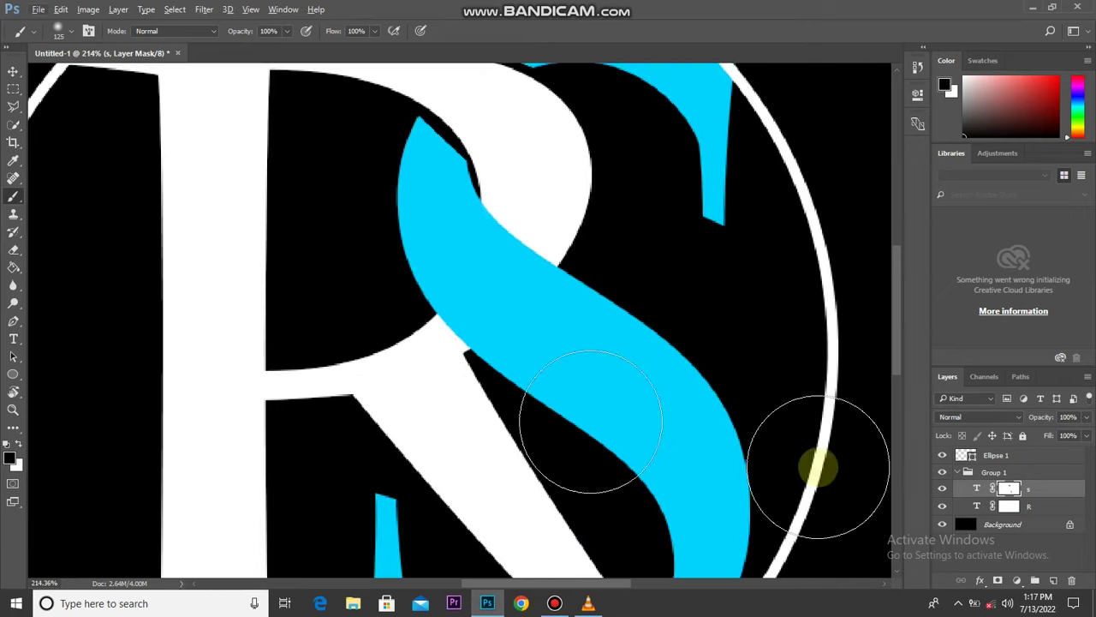
pyautogui.click(1015, 507)
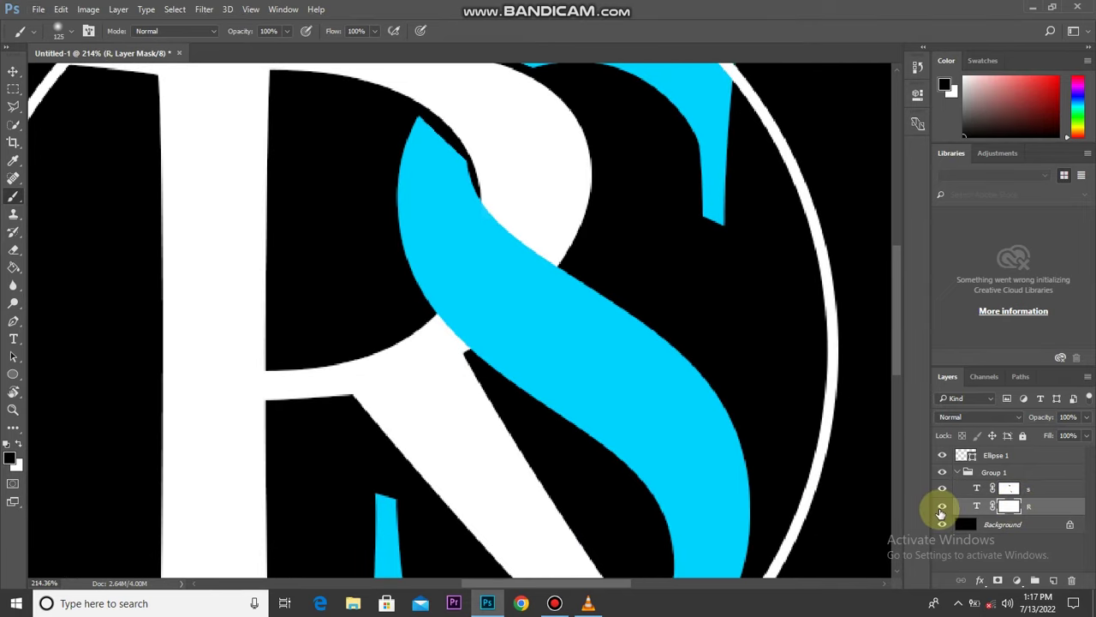
# Hide the R on its mask where the S crosses the R's bowl, so the S shows over it
pyautogui.press('l')
pyautogui.click(561, 264)
pyautogui.click(470, 353)
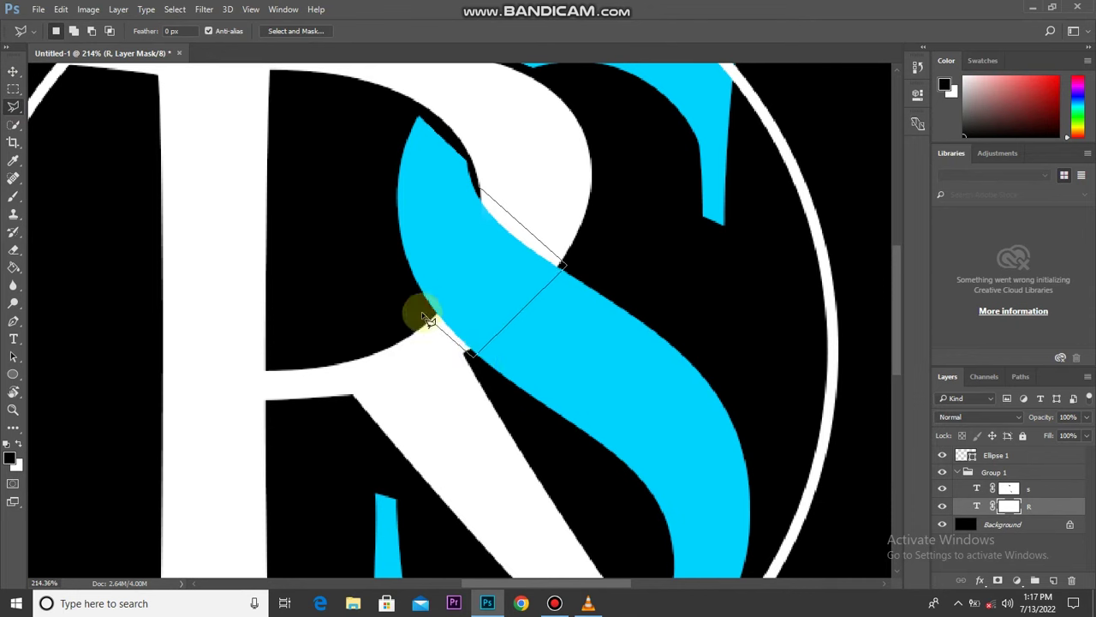
pyautogui.click(487, 192)
pyautogui.hotkey('alt', 'BackSpace')
pyautogui.hotkey('ctrl', 'd')
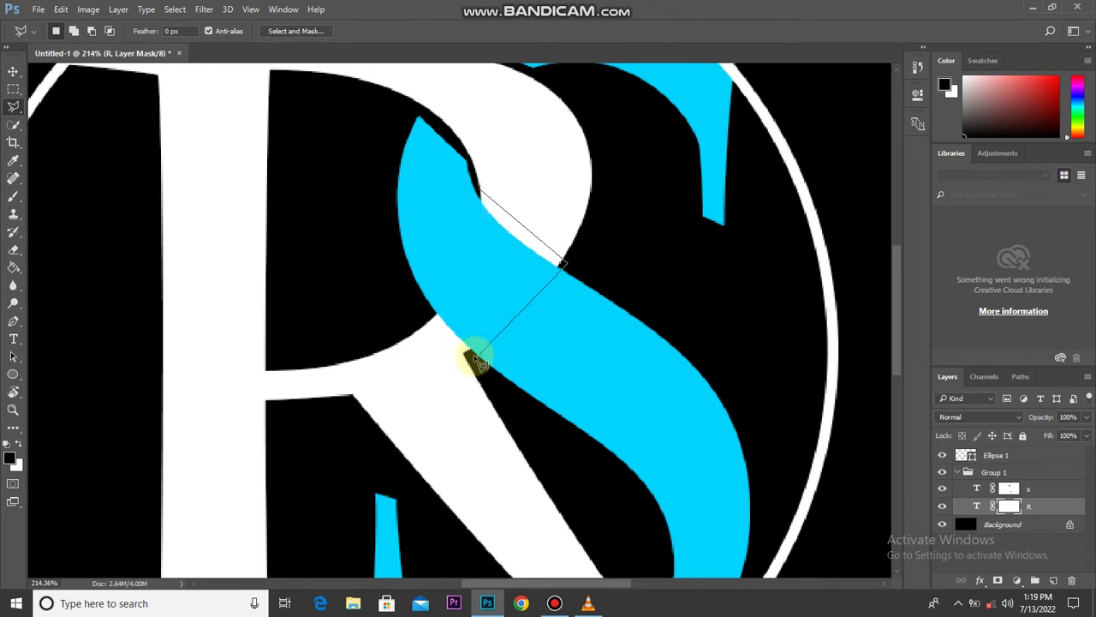
pyautogui.click(470, 355)
pyautogui.click(470, 181)
pyautogui.click(13, 195)
pyautogui.moveTo(488, 325)
pyautogui.mouseDown()
pyautogui.moveTo(514, 251)
pyautogui.moveTo(494, 257)
pyautogui.mouseUp()
pyautogui.hotkey('ctrl', 'd')
# Mask out the S where the R's diagonal leg crosses it at the lower crossing
pyautogui.moveTo(502, 296); pyautogui.dragTo(568, 489)
pyautogui.press('v')
pyautogui.click(969, 492)
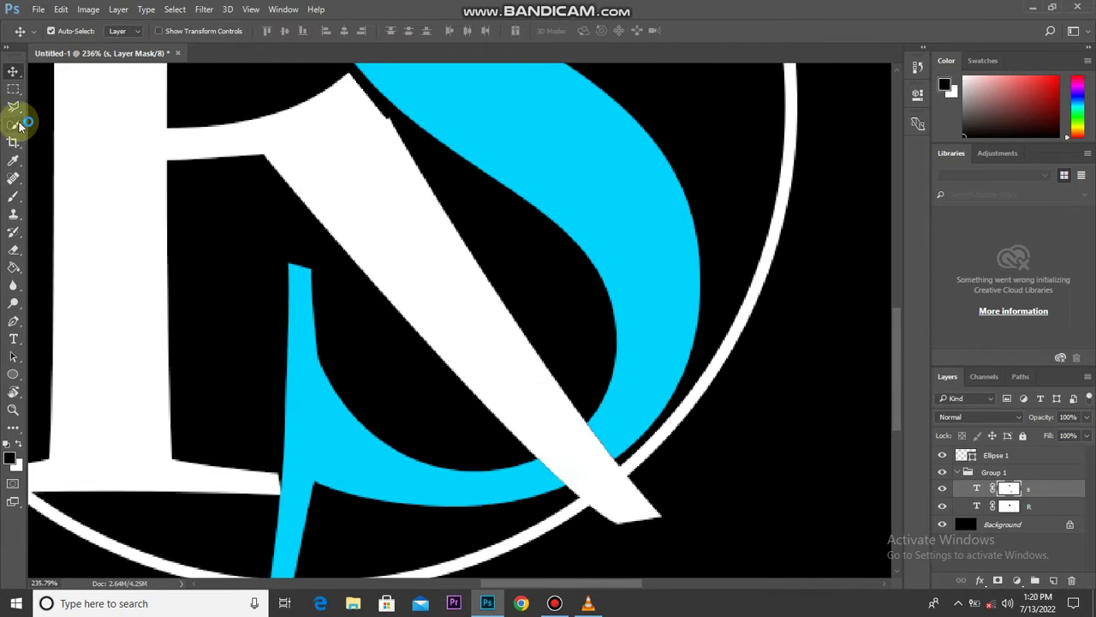
pyautogui.click(13, 106)
pyautogui.scroll(1, 594, 381)
pyautogui.click(593, 386)
pyautogui.click(640, 452)
pyautogui.click(557, 495)
pyautogui.click(511, 443)
pyautogui.click(591, 386)
pyautogui.click(13, 195)
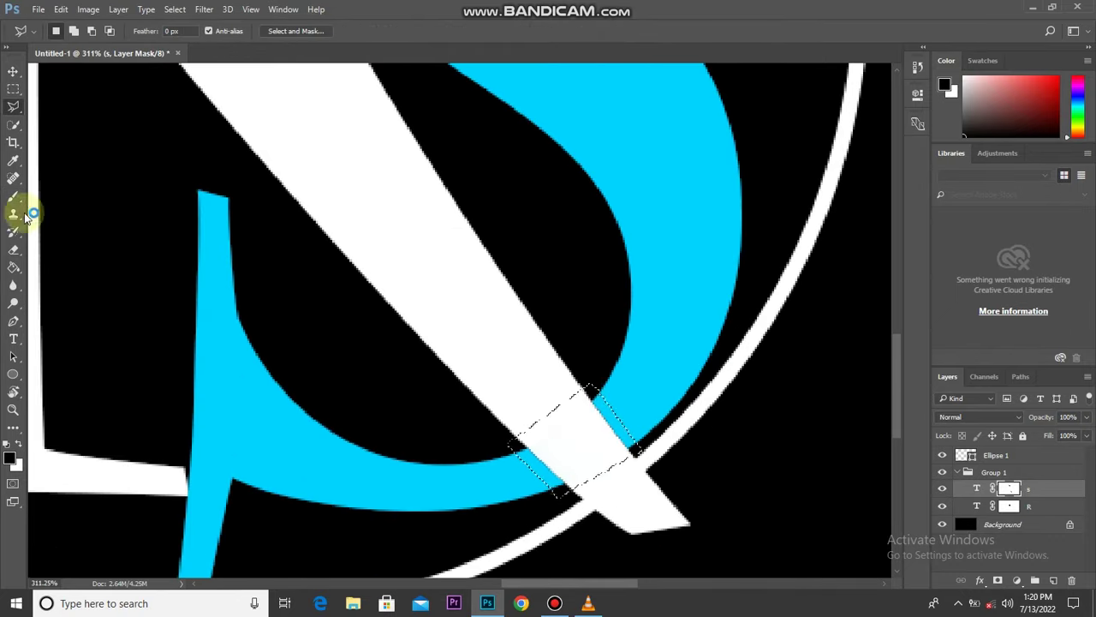
pyautogui.moveTo(551, 436); pyautogui.dragTo(576, 439)
pyautogui.hotkey('ctrl', 'd')
# Hide the S's top stroke where it passes under the white ring
pyautogui.press('v')
pyautogui.scroll(-3, 507, 431)
pyautogui.scroll(-3, 362, 411)
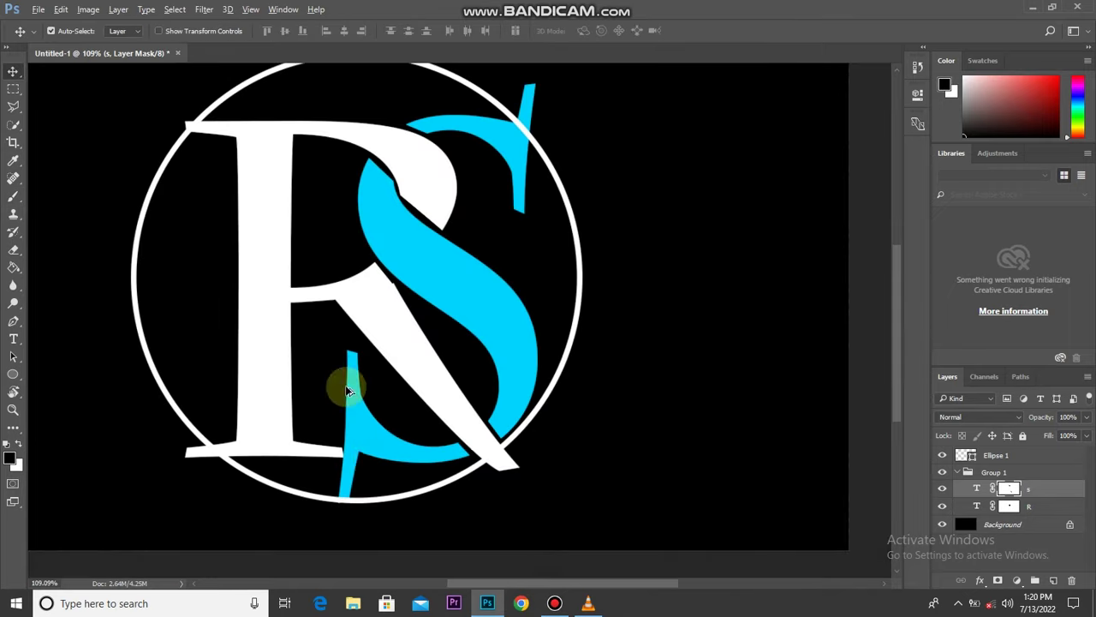
pyautogui.scroll(-1, 519, 420)
pyautogui.scroll(5, 509, 163)
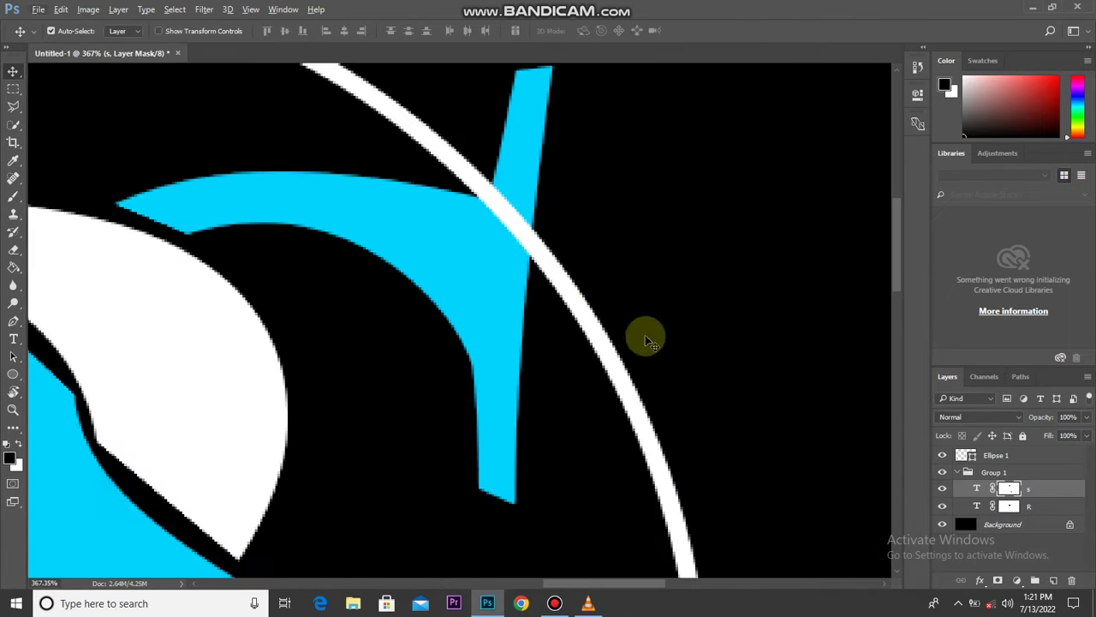
pyautogui.click(13, 106)
pyautogui.click(543, 219)
pyautogui.click(538, 283)
pyautogui.click(455, 182)
pyautogui.click(492, 161)
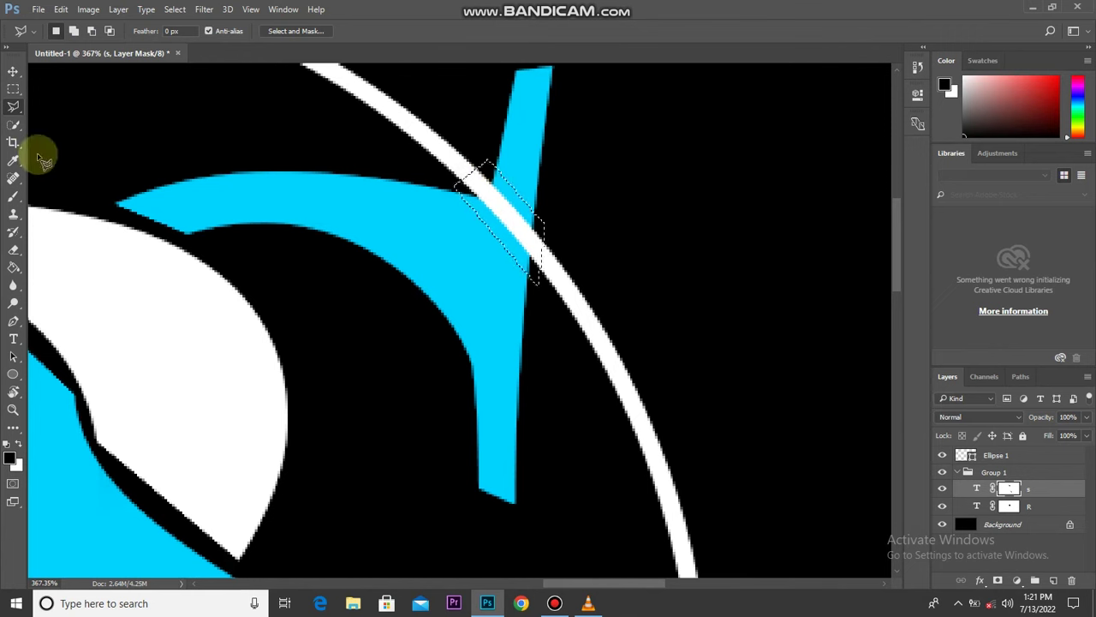
pyautogui.click(13, 195)
pyautogui.moveTo(502, 196); pyautogui.dragTo(514, 223)
pyautogui.hotkey('ctrl', 'd')
# Trim the S's tail tip that pokes below the ring on the S mask
pyautogui.scroll(-3, 558, 294)
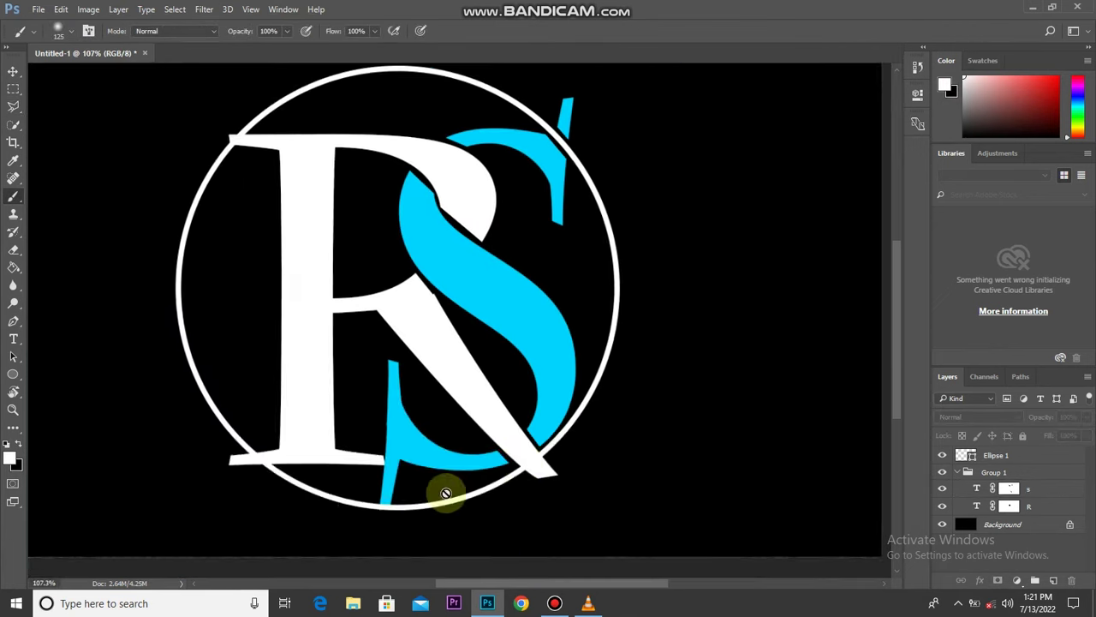
pyautogui.scroll(5, 387, 513)
pyautogui.click(951, 489)
pyautogui.press('l')
pyautogui.click(364, 468)
pyautogui.click(412, 475)
pyautogui.click(395, 511)
pyautogui.click(349, 499)
pyautogui.click(363, 469)
pyautogui.press('b')
pyautogui.moveTo(399, 489); pyautogui.dragTo(362, 501)
pyautogui.hotkey('ctrl', 'd')
pyautogui.press('v')
pyautogui.scroll(-2, 501, 479)
pyautogui.scroll(-3, 501, 480)
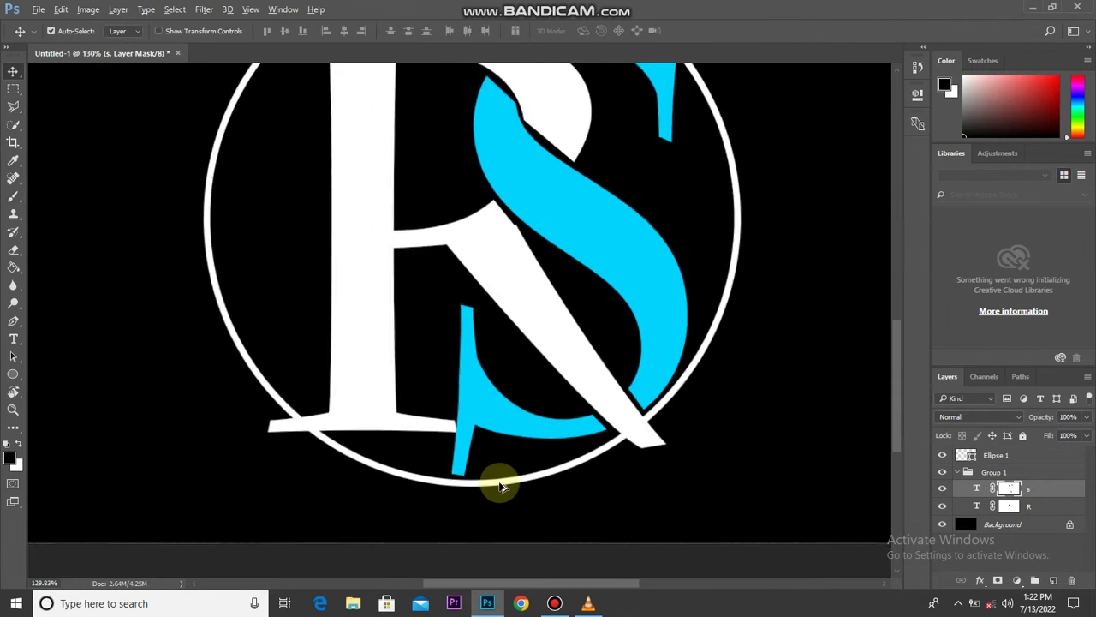
pyautogui.scroll(1, 351, 452)
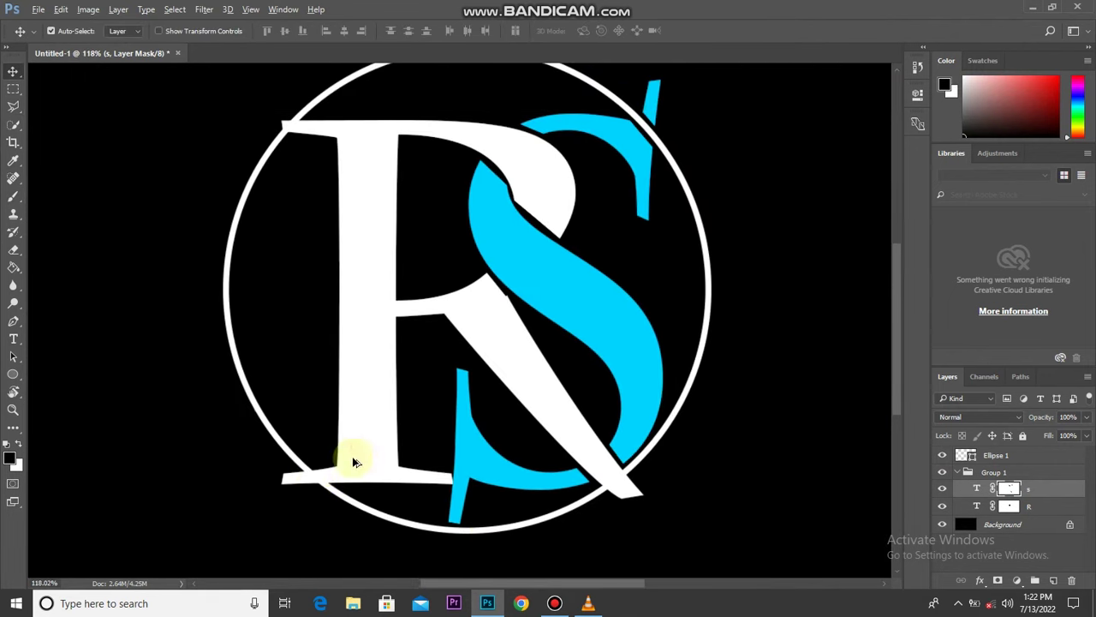
pyautogui.scroll(1, 317, 489)
pyautogui.scroll(1, 317, 489)
pyautogui.click(1009, 456)
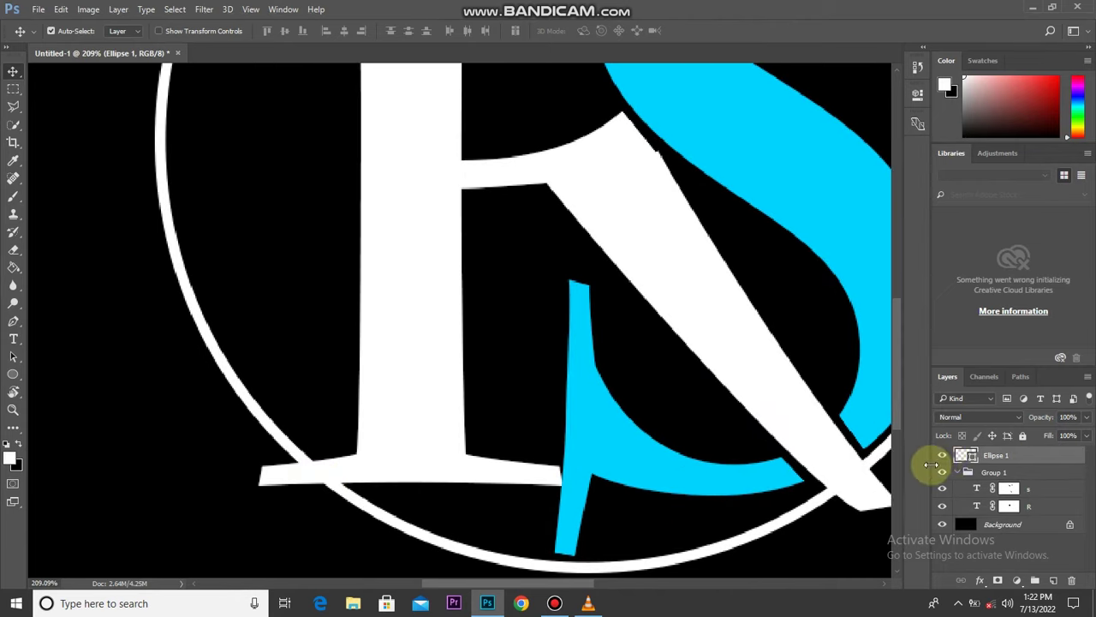
# Add a layer mask to Ellipse 1 and paint out the ring over the R's bottom-left serif
pyautogui.click(943, 456)
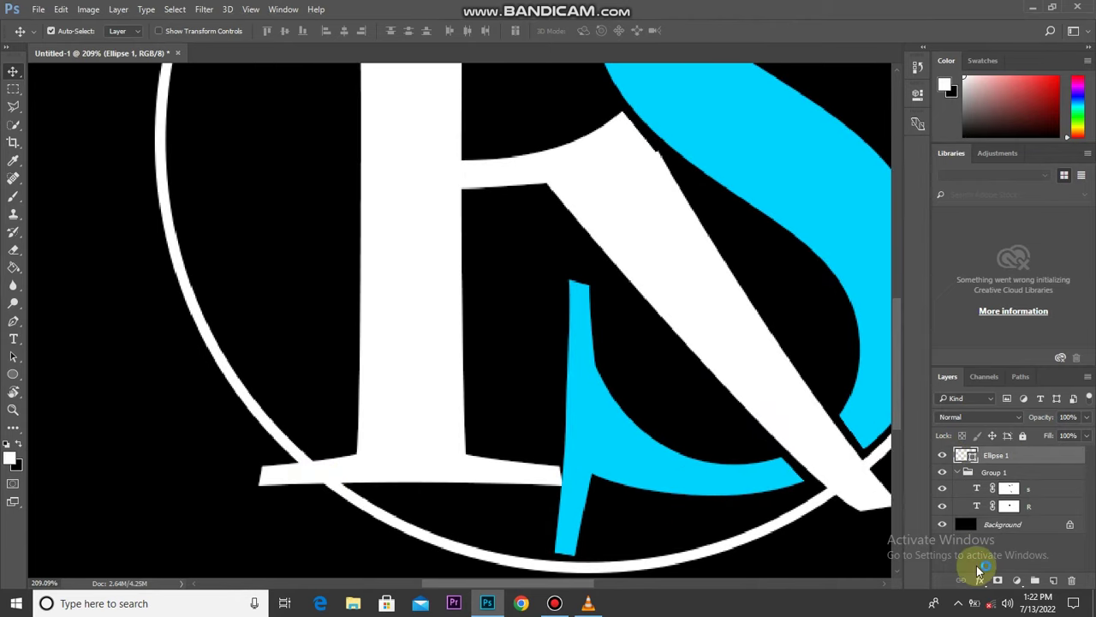
pyautogui.hotkey('ctrl', '\\')
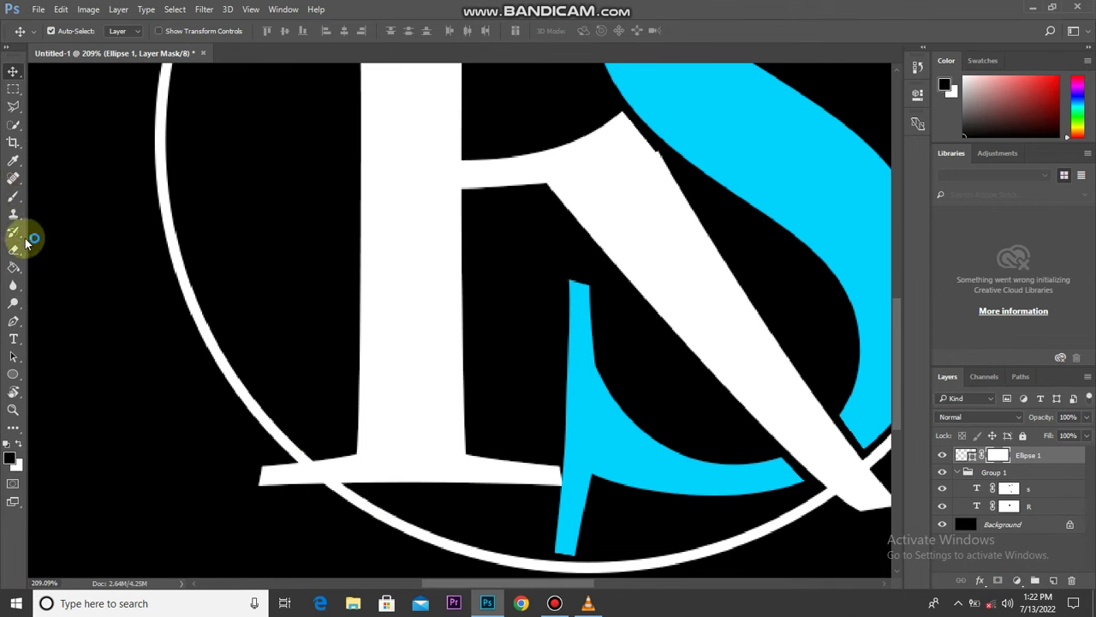
pyautogui.click(12, 106)
pyautogui.scroll(2, 336, 501)
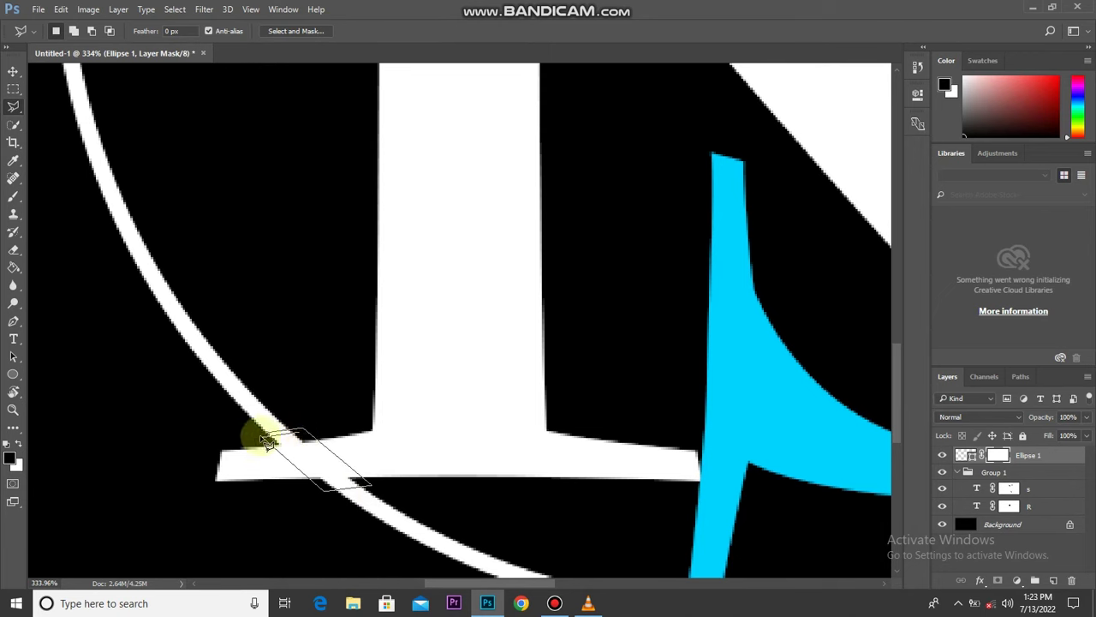
pyautogui.click(12, 195)
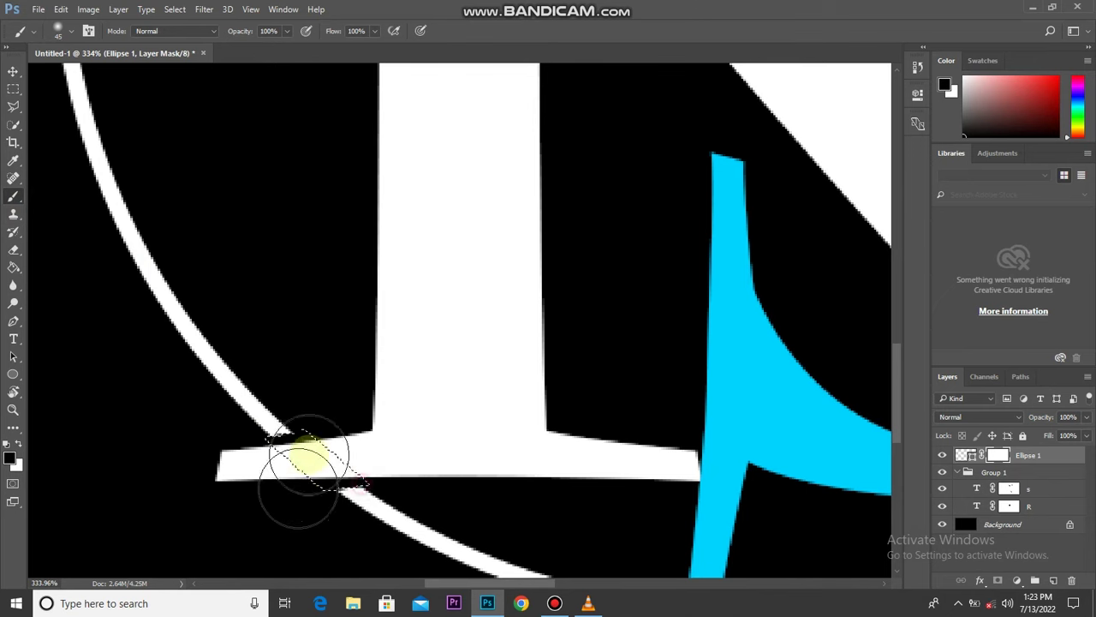
pyautogui.press('v')
pyautogui.keyDown('alt'); pyautogui.scroll(-6, 458, 416); pyautogui.keyUp('alt')
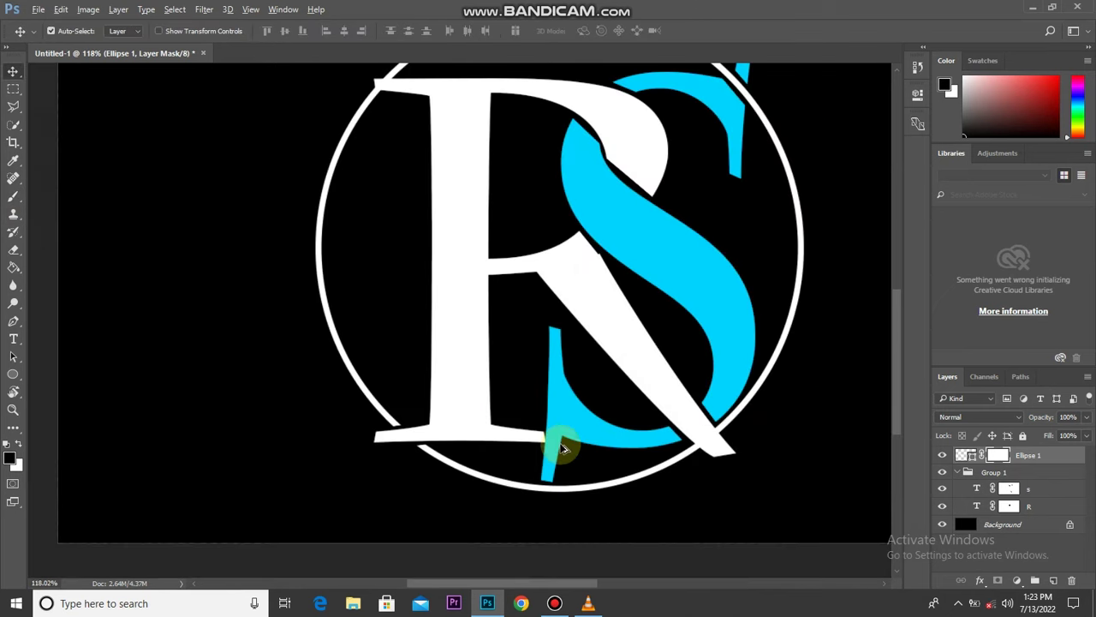
# Zoom in, outline the ring over the R's top-left serif, and paint it black on the mask
pyautogui.keyDown('alt'); pyautogui.scroll(2, 295, 181); pyautogui.keyUp('alt')
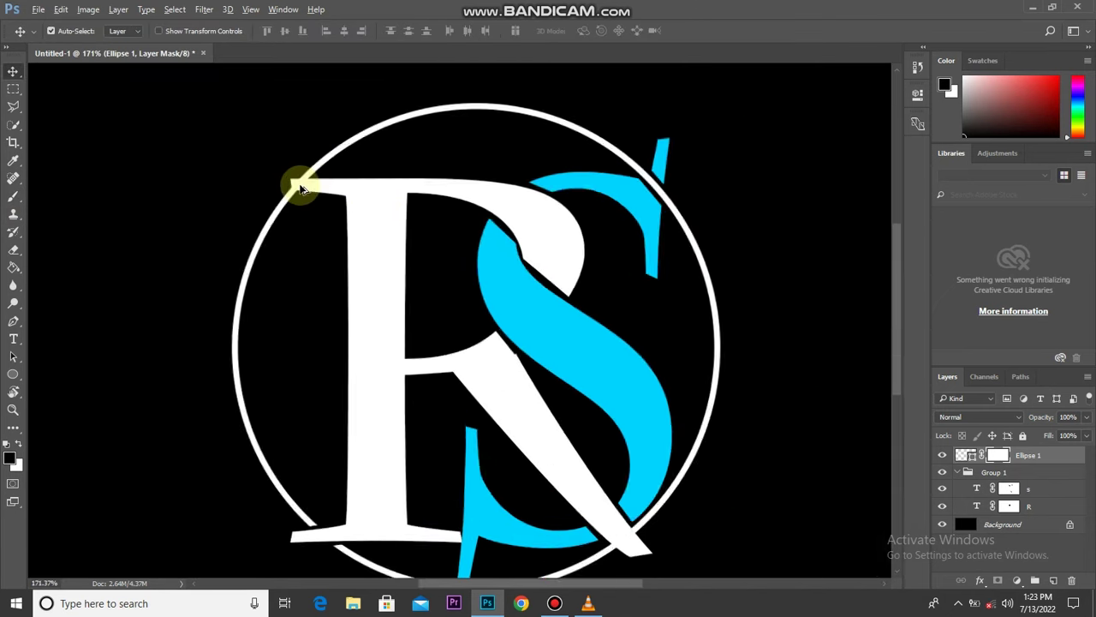
pyautogui.keyDown('alt'); pyautogui.scroll(3, 294, 183); pyautogui.keyUp('alt')
pyautogui.keyDown('alt'); pyautogui.scroll(2, 294, 183); pyautogui.keyUp('alt')
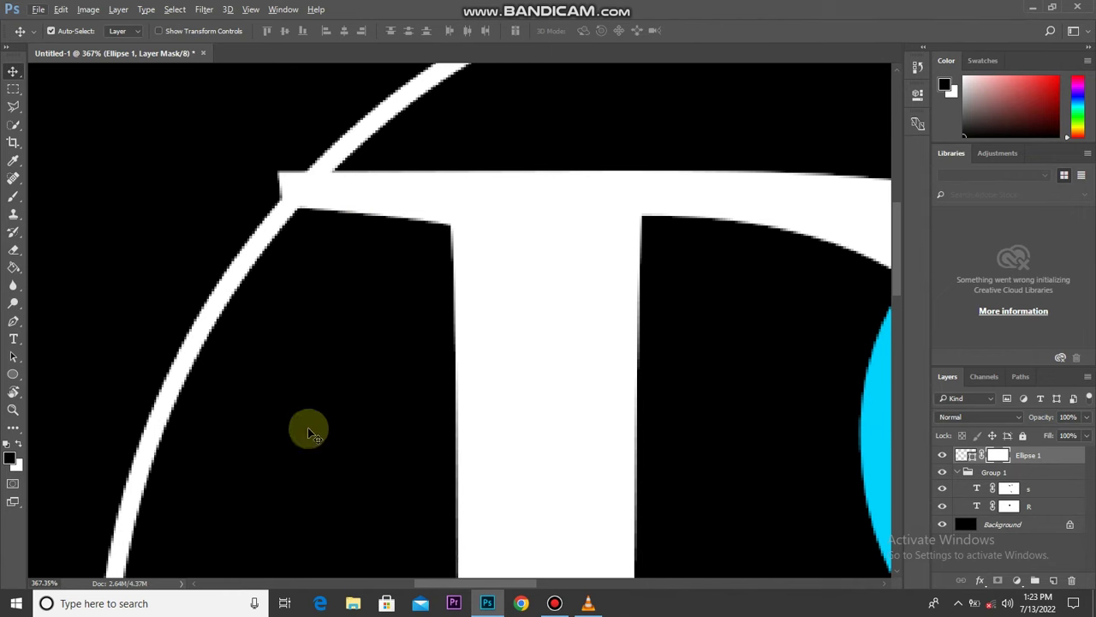
pyautogui.click(12, 106)
pyautogui.click(351, 162)
pyautogui.click(300, 162)
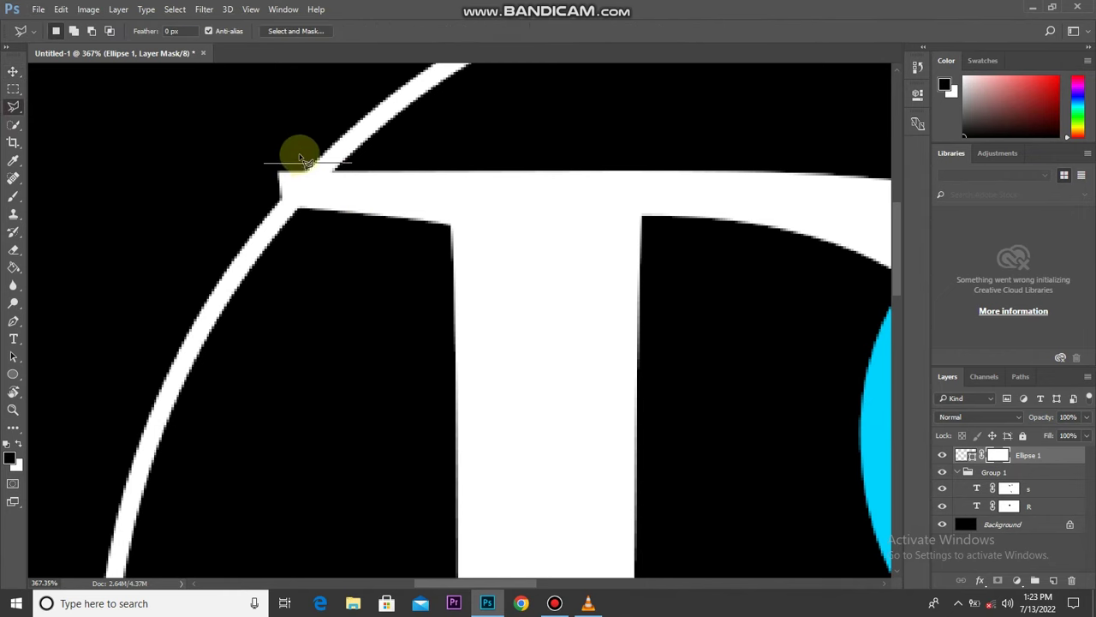
pyautogui.click(268, 203)
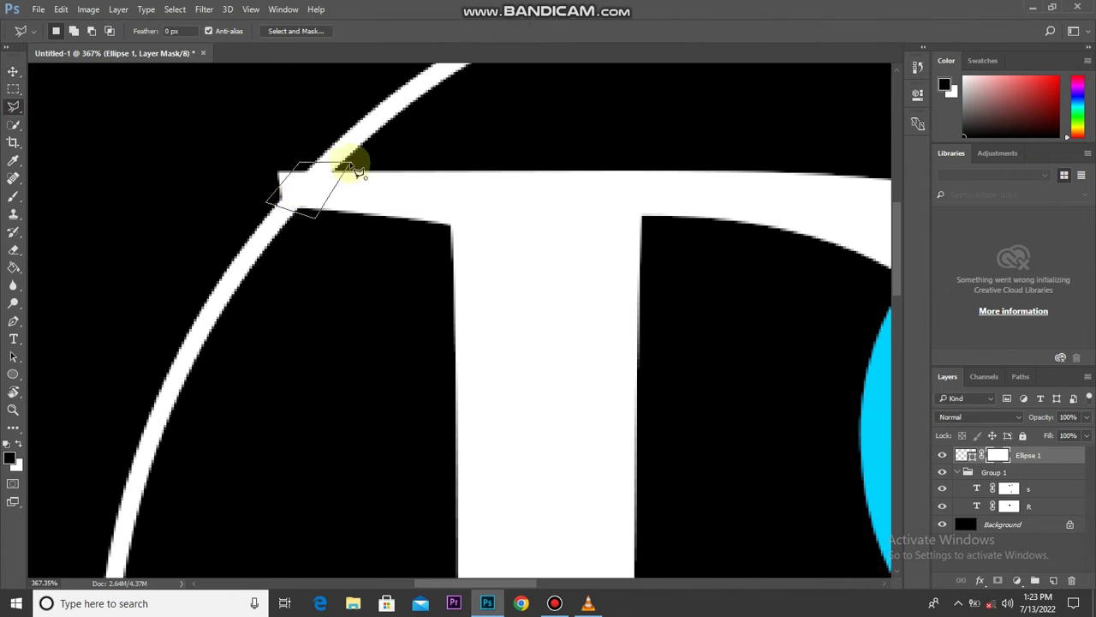
pyautogui.click(294, 180)
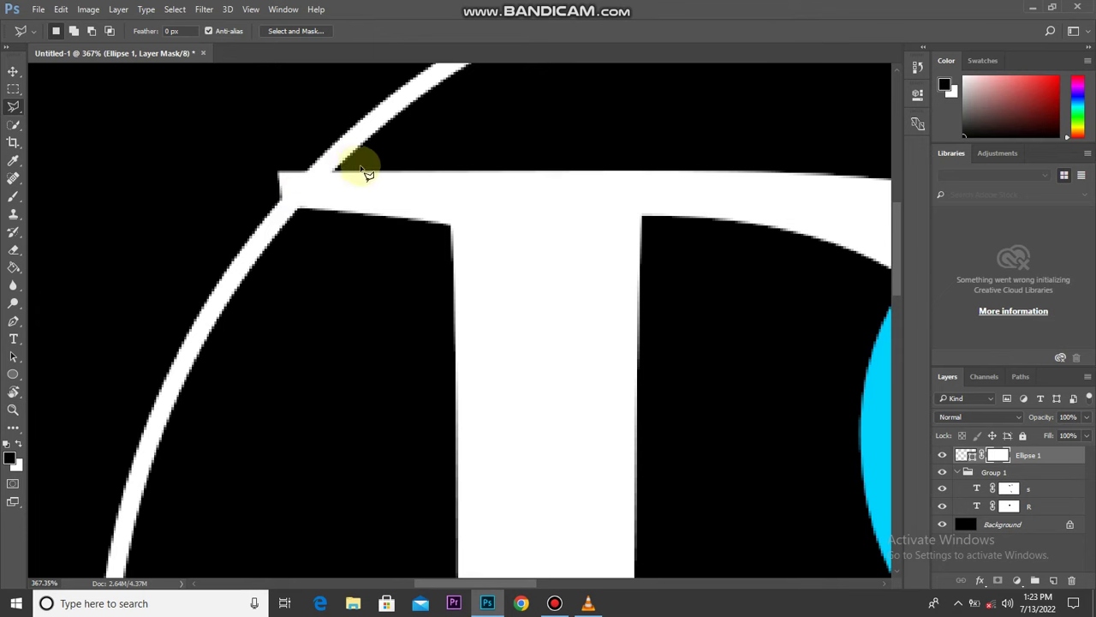
pyautogui.click(301, 160)
pyautogui.click(267, 203)
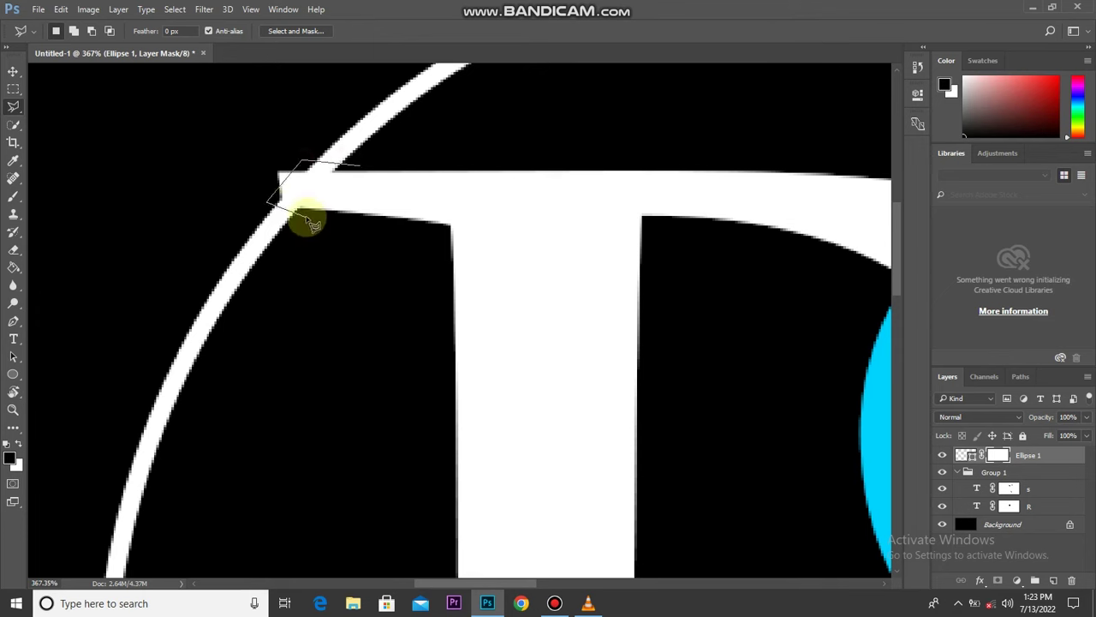
pyautogui.click(356, 176)
pyautogui.click(12, 195)
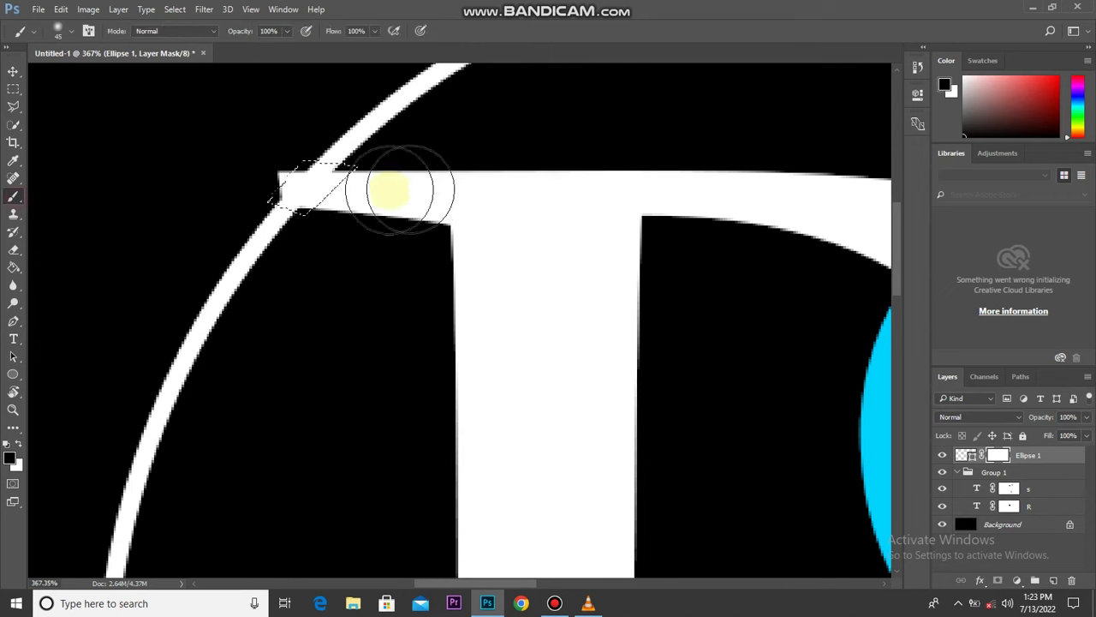
pyautogui.moveTo(326, 164)
pyautogui.mouseDown()
pyautogui.moveTo(304, 175)
pyautogui.moveTo(306, 189)
pyautogui.mouseUp()
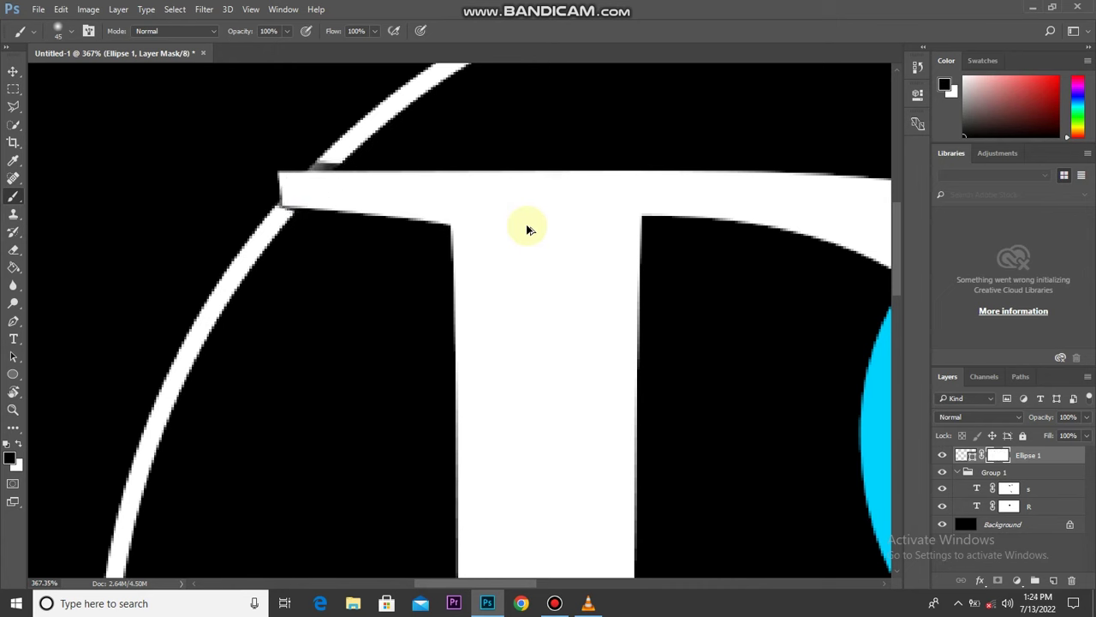
pyautogui.hotkey('ctrl', 'd')
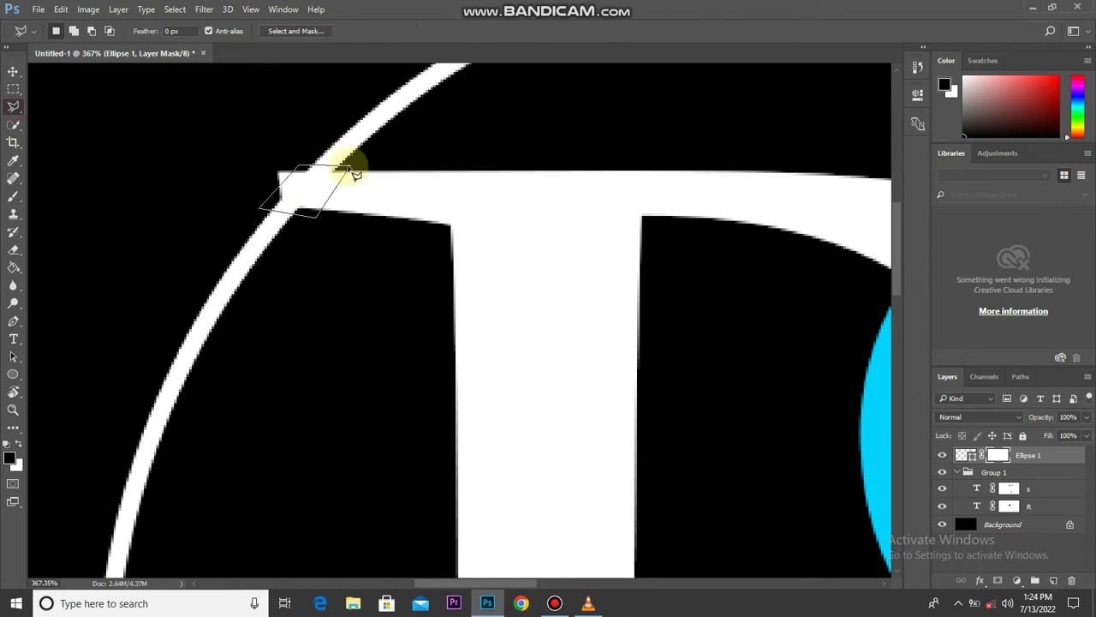
# Touch up the ring mask at the serif, fading the leftover ring above the crossbar
pyautogui.press('b')
pyautogui.moveTo(318, 176); pyautogui.dragTo(286, 188)
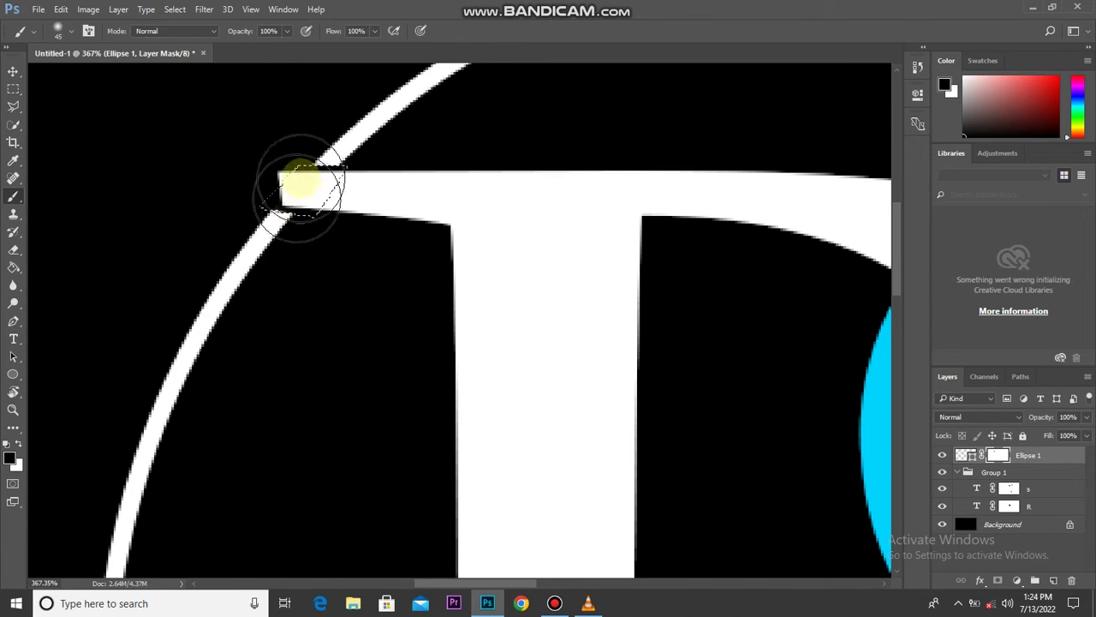
pyautogui.hotkey('ctrl', 'd')
pyautogui.moveTo(334, 177); pyautogui.dragTo(326, 185)
pyautogui.press('v')
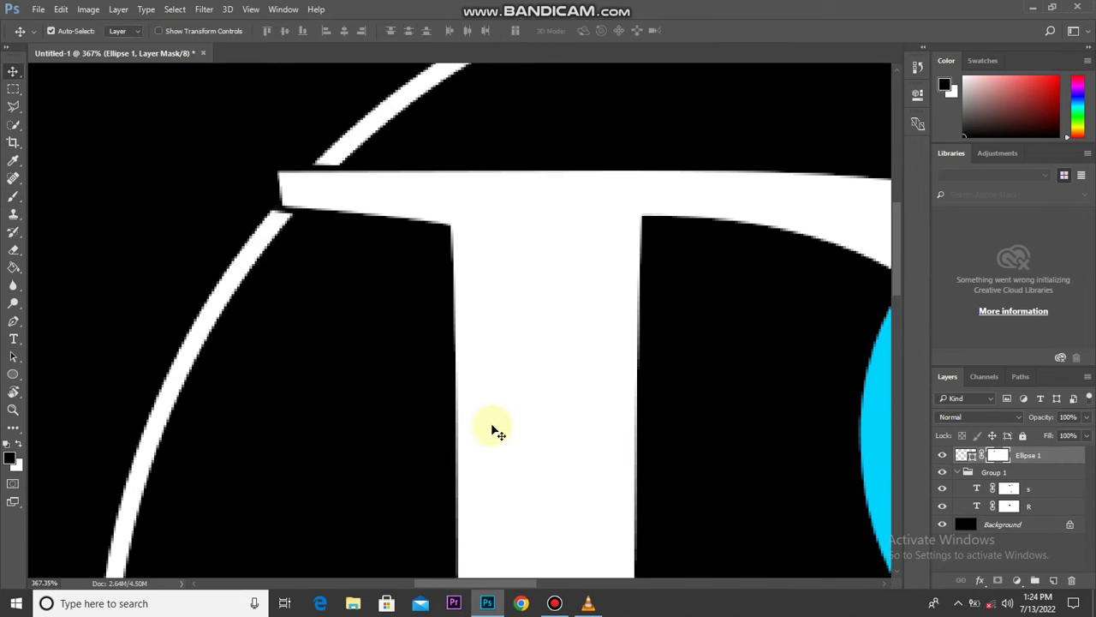
pyautogui.scroll(-3, 497, 401)
pyautogui.scroll(-3, 501, 403)
pyautogui.scroll(-2, 614, 404)
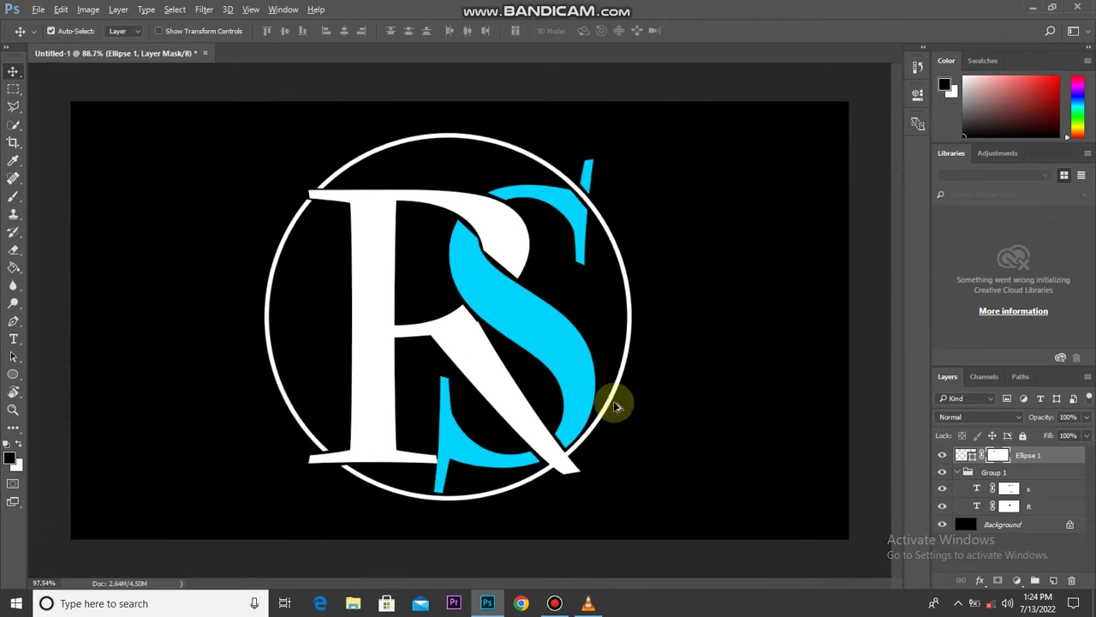
pyautogui.scroll(1, 614, 404)
pyautogui.scroll(2, 598, 502)
pyautogui.scroll(2, 598, 503)
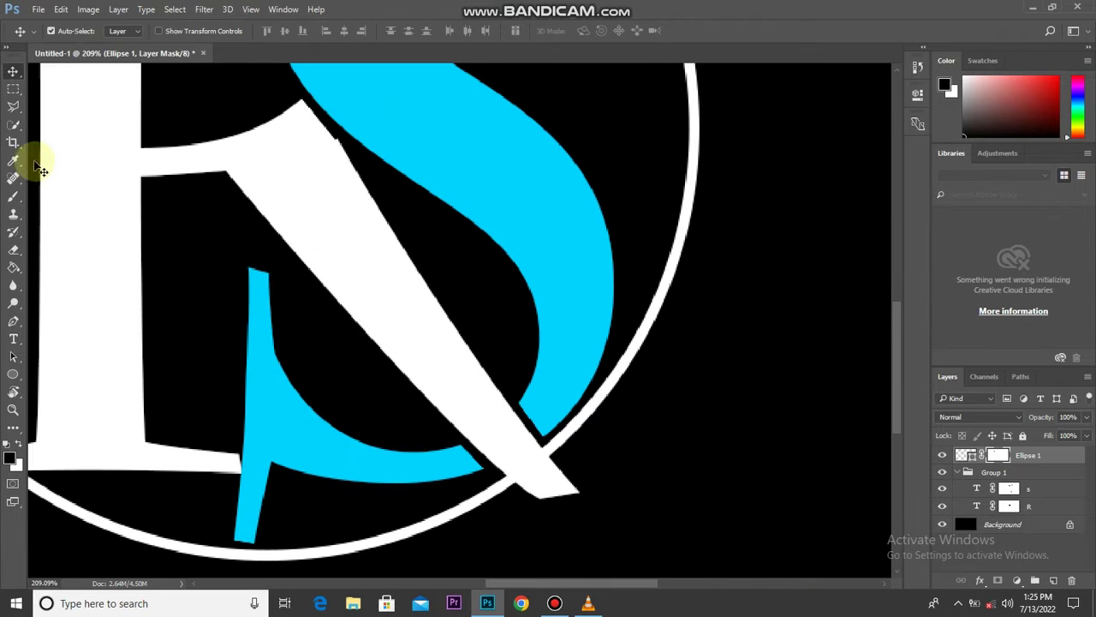
# Outline the ring where the R's diagonal leg crosses it and paint that area black on the mask
pyautogui.click(13, 142)
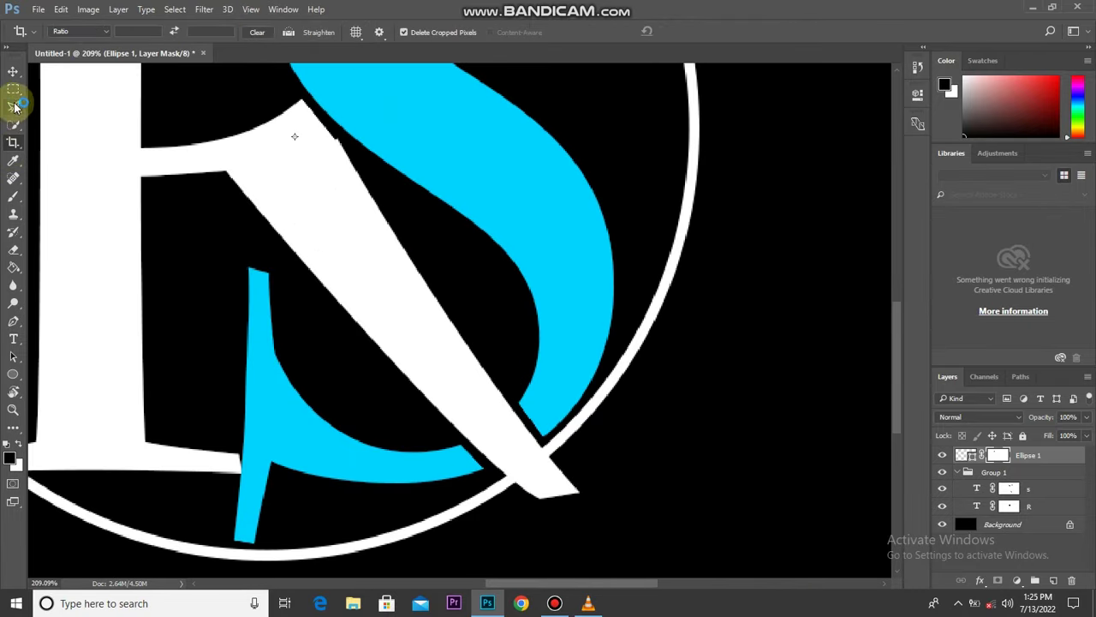
pyautogui.click(13, 105)
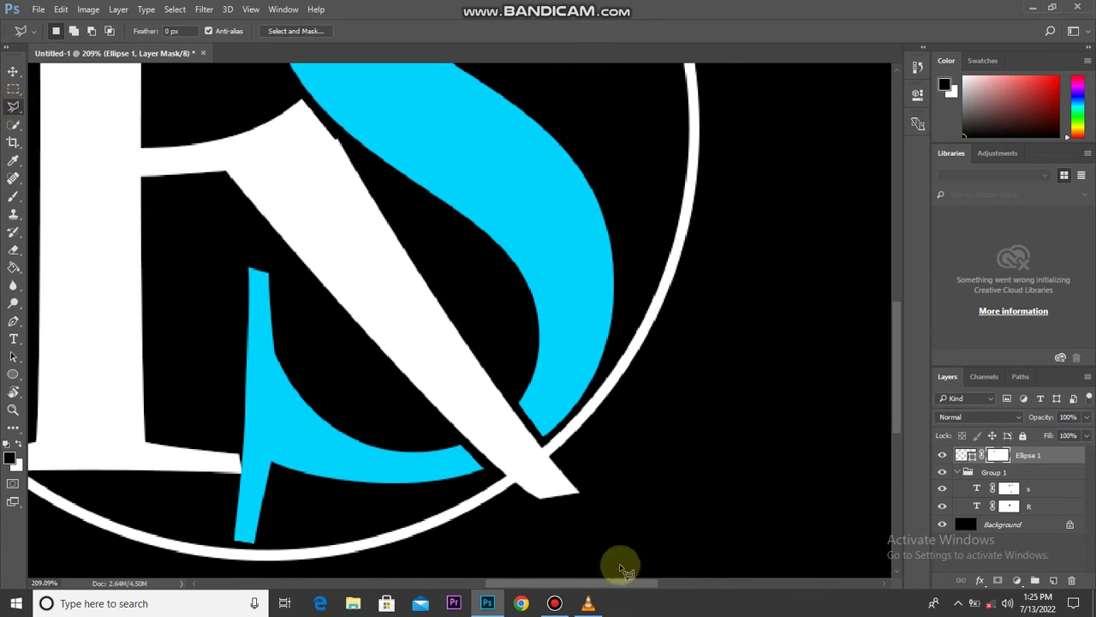
pyautogui.click(560, 458)
pyautogui.click(494, 473)
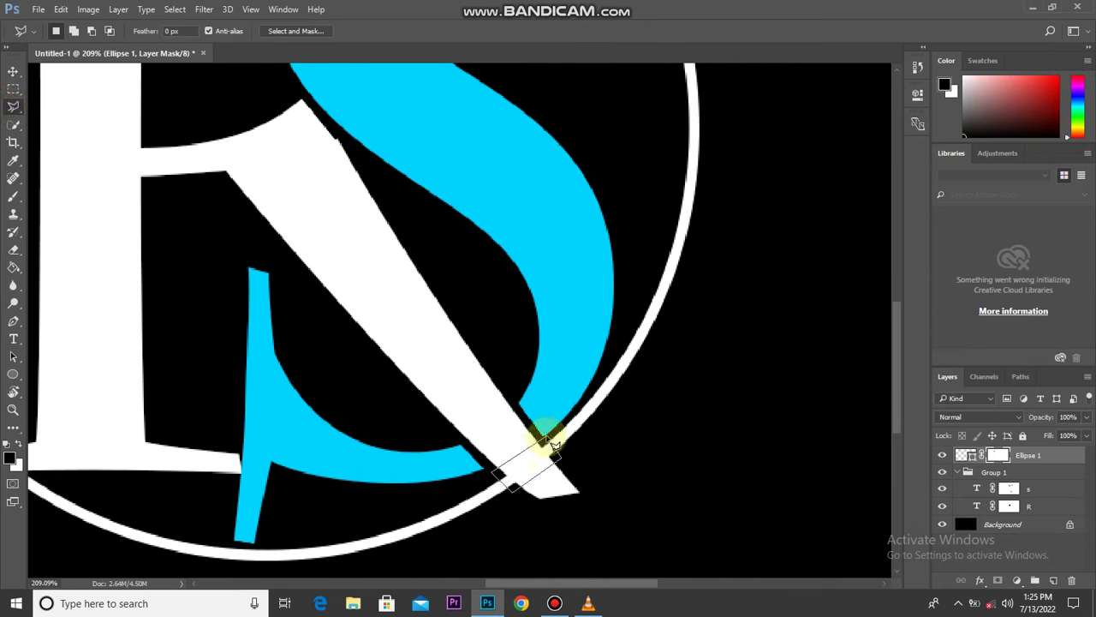
pyautogui.click(546, 437)
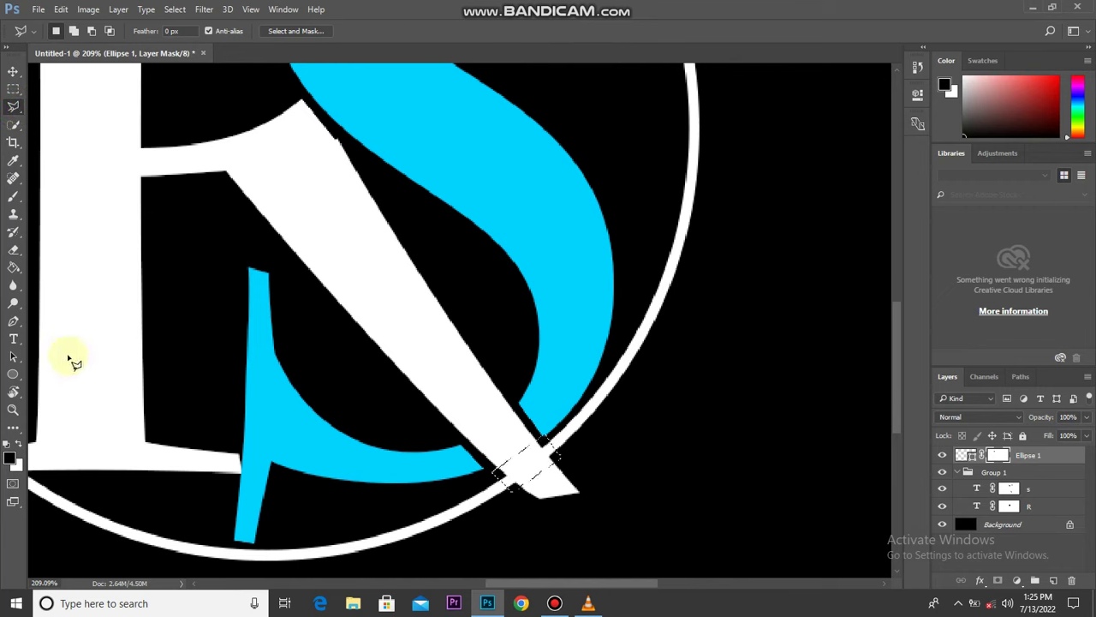
pyautogui.click(13, 202)
pyautogui.moveTo(514, 484); pyautogui.dragTo(536, 448)
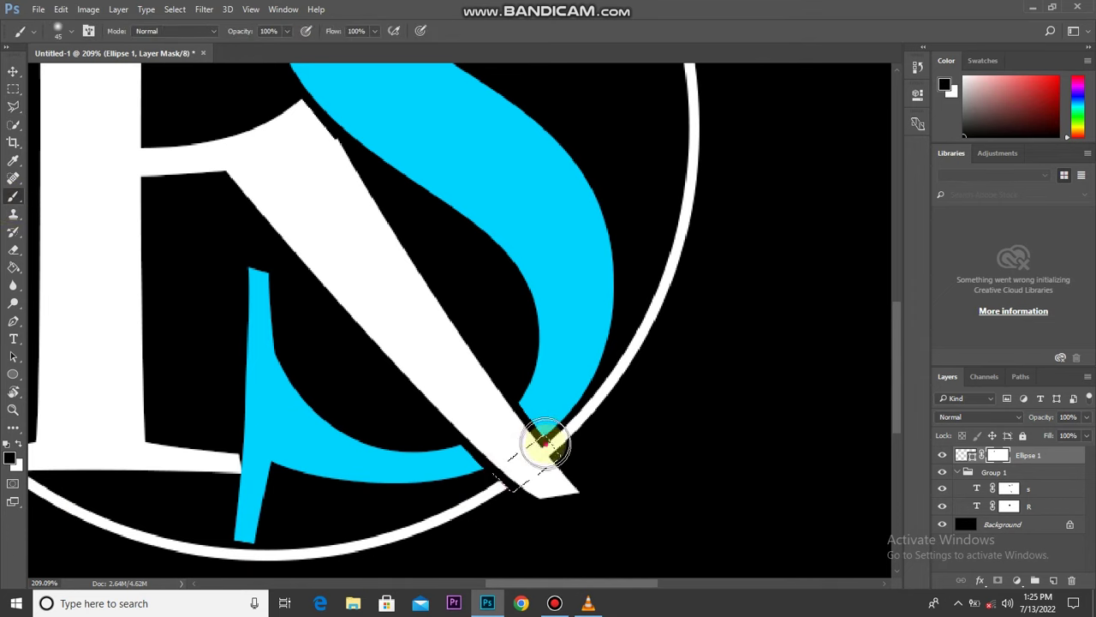
pyautogui.hotkey('ctrl', 'd')
# Fit the whole logo in view to review the interwoven monogram
pyautogui.press('v')
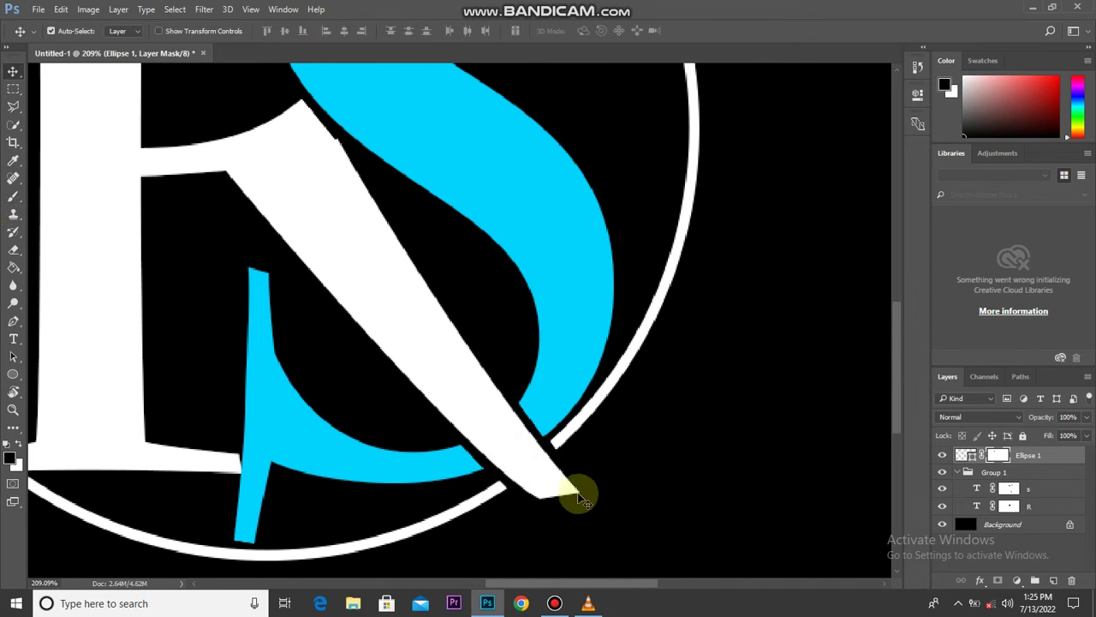
pyautogui.hotkey('ctrl', '0')
pyautogui.scroll(1, 599, 492)
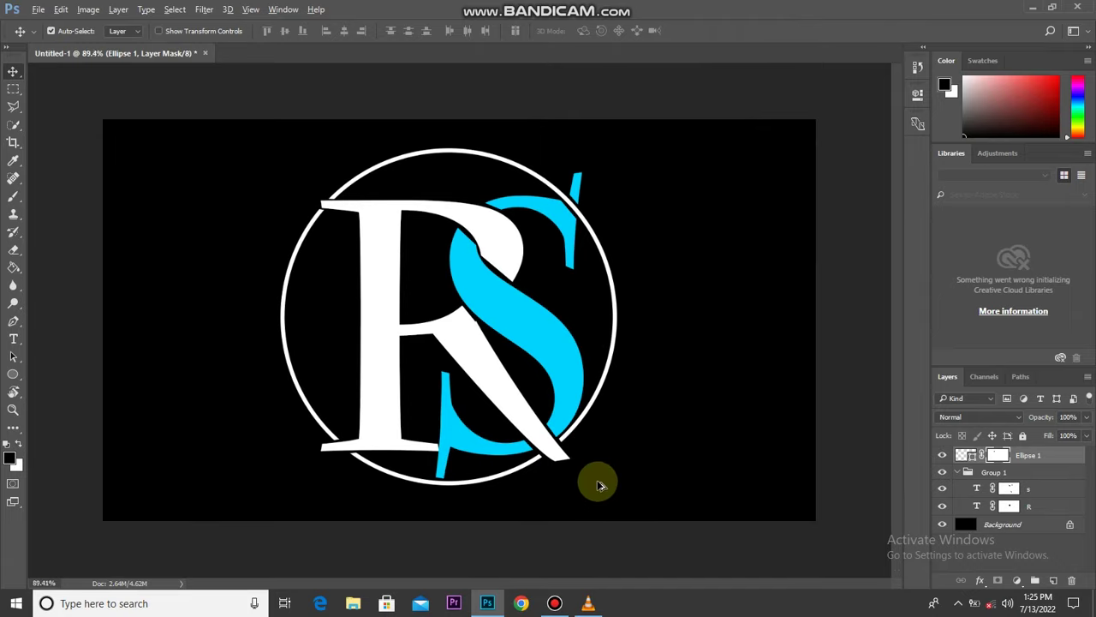
pyautogui.scroll(2, 594, 475)
pyautogui.scroll(1, 599, 463)
pyautogui.scroll(1, 608, 479)
pyautogui.scroll(-1, 562, 386)
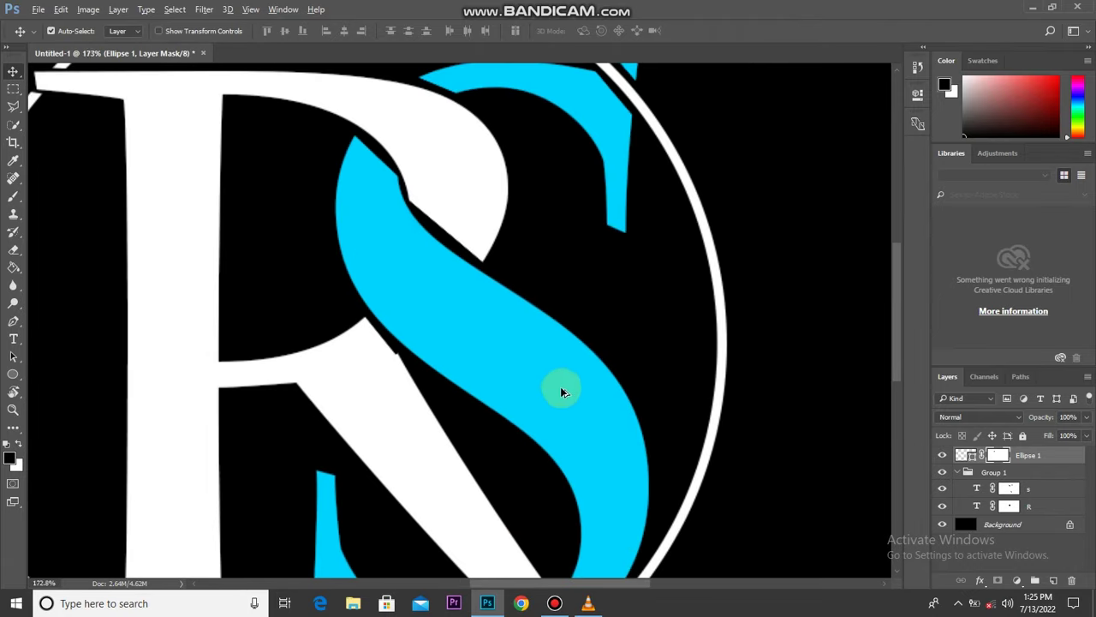
pyautogui.scroll(-1, 564, 392)
pyautogui.scroll(-1, 563, 390)
pyautogui.scroll(1, 558, 392)
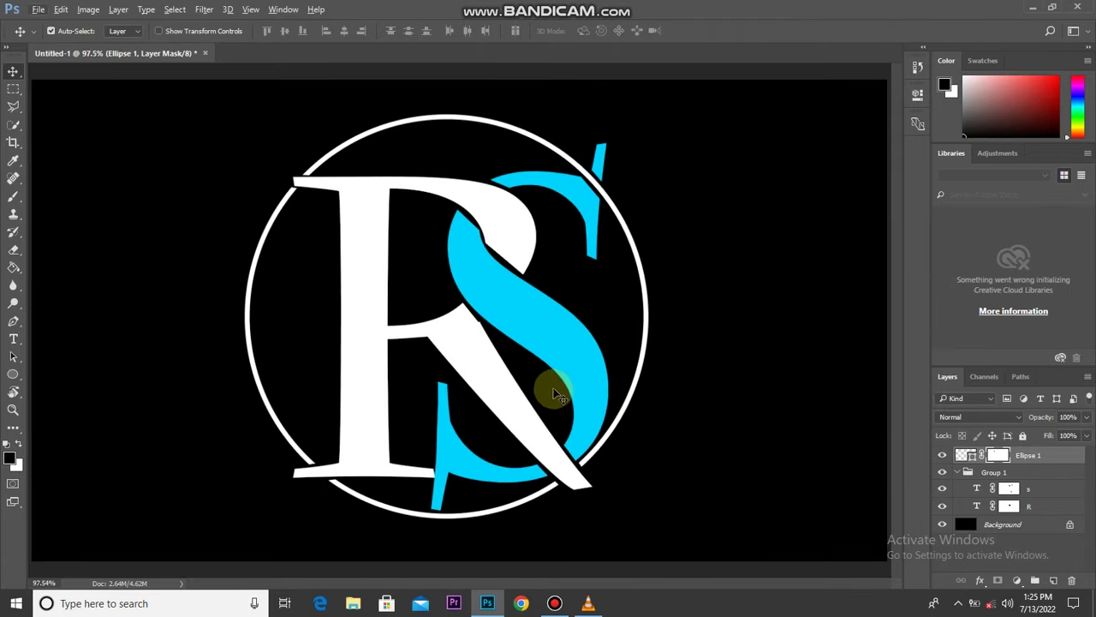
pyautogui.click(1009, 488)
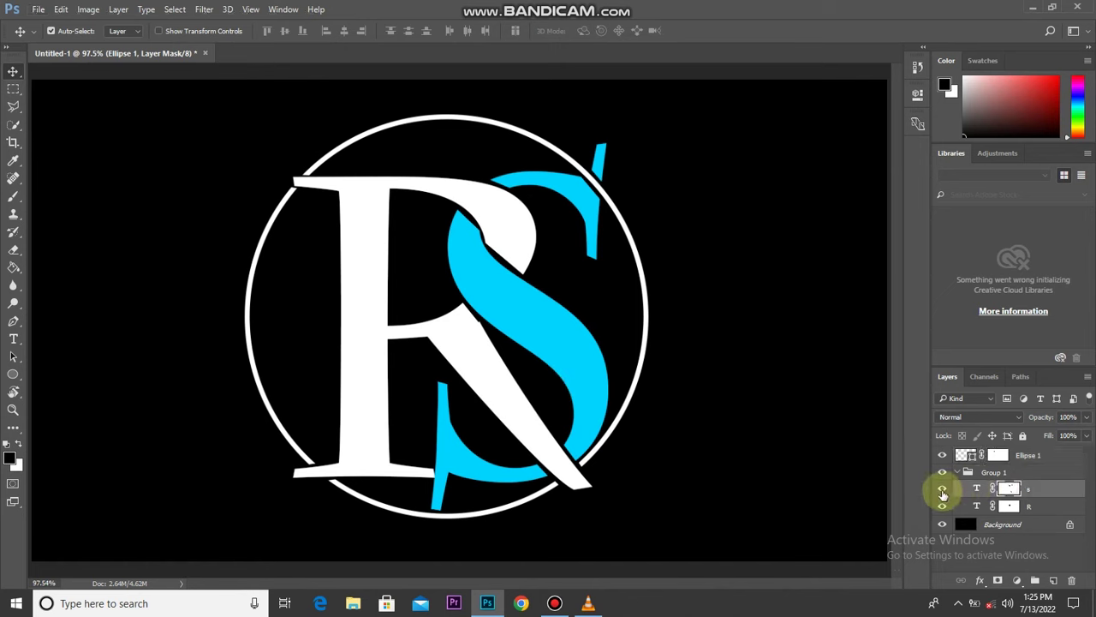
# Check the cyan S, then paint black on its layer mask inside the lasso selection
pyautogui.click(941, 489)
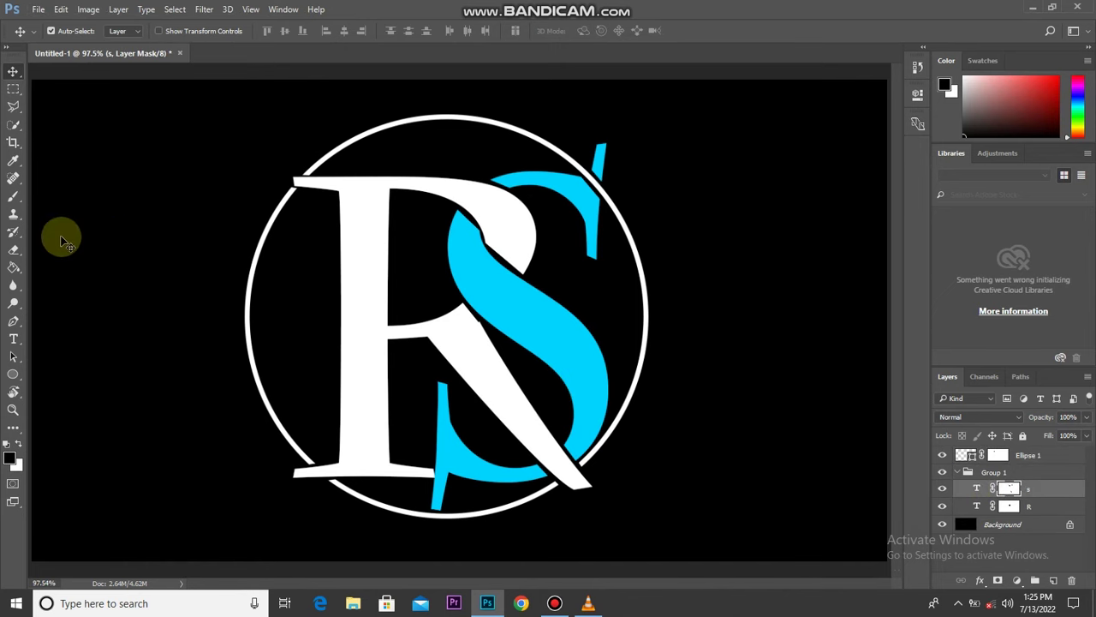
pyautogui.click(13, 195)
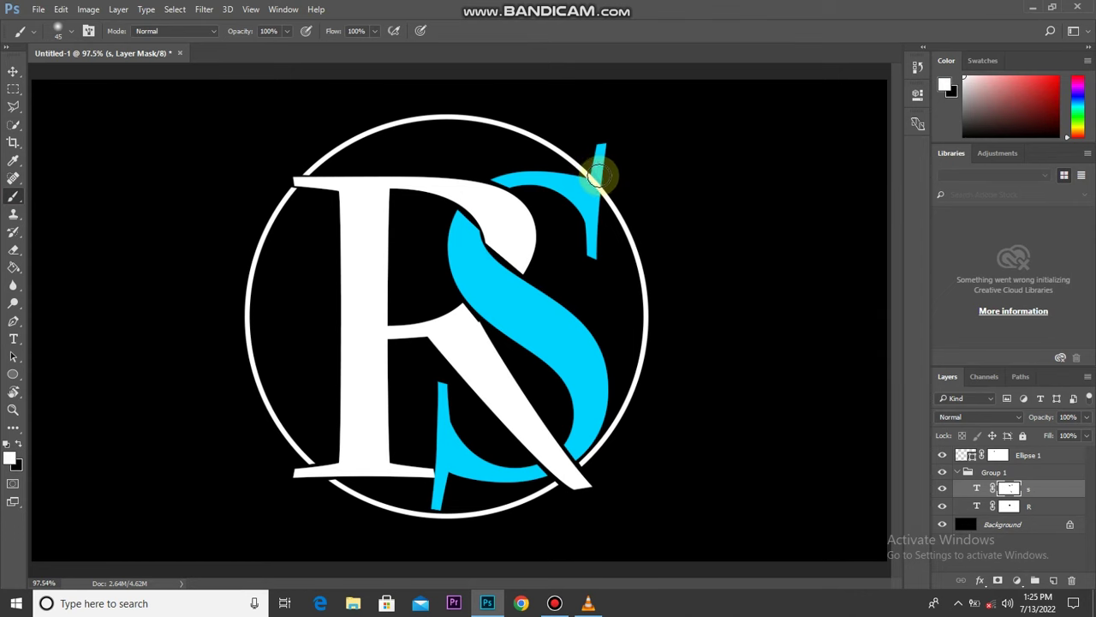
pyautogui.scroll(5, 597, 180)
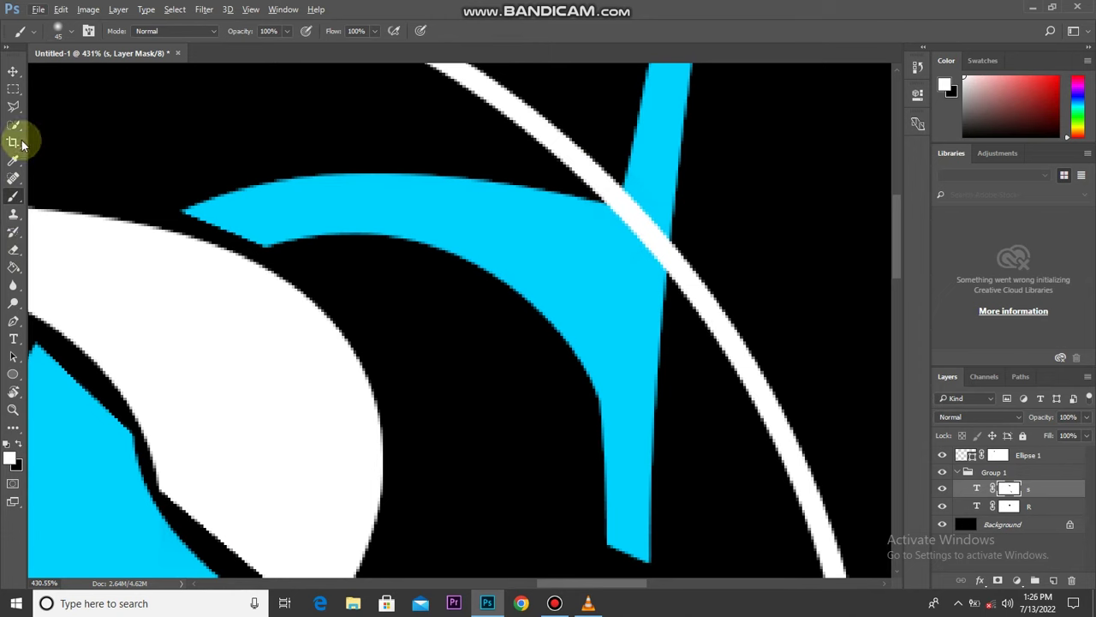
pyautogui.click(12, 104)
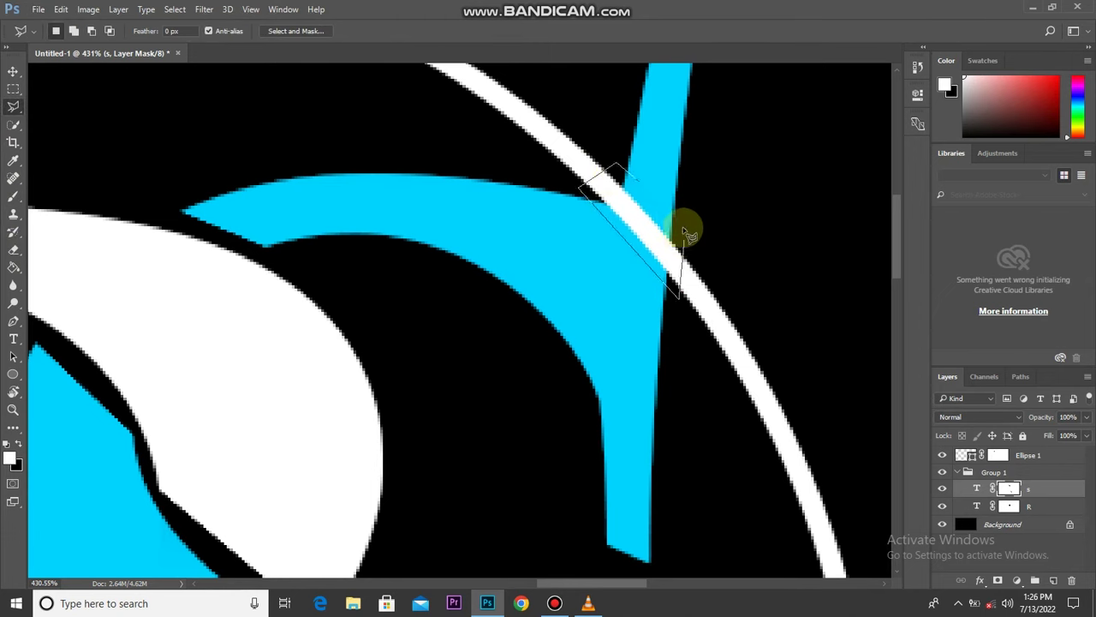
pyautogui.press('b')
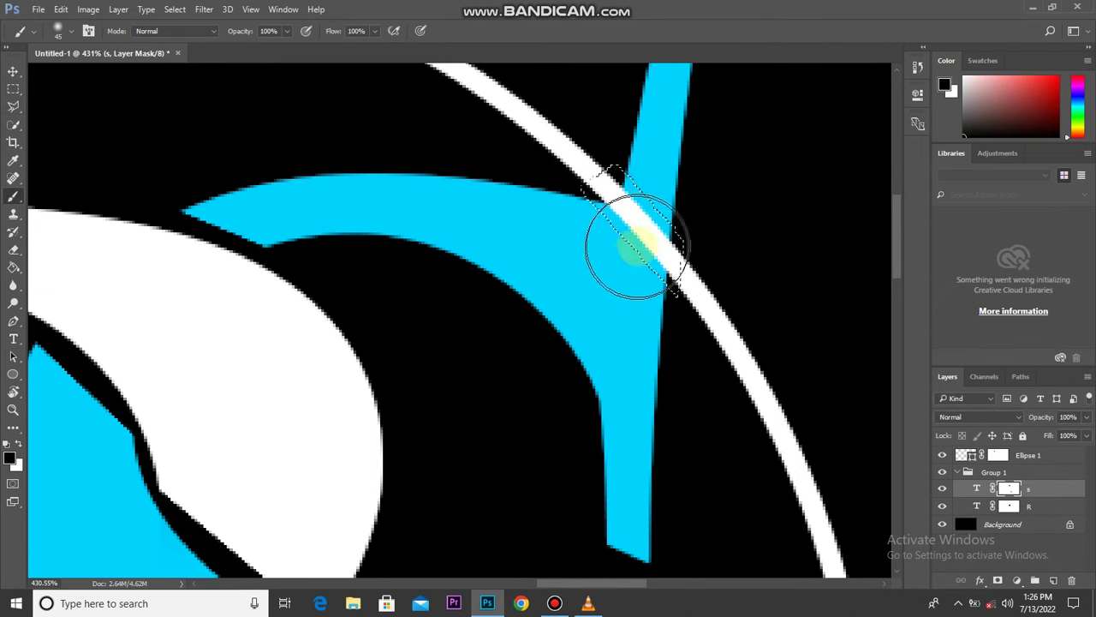
pyautogui.moveTo(631, 245)
pyautogui.mouseDown()
pyautogui.moveTo(612, 220)
pyautogui.moveTo(642, 282)
pyautogui.mouseUp()
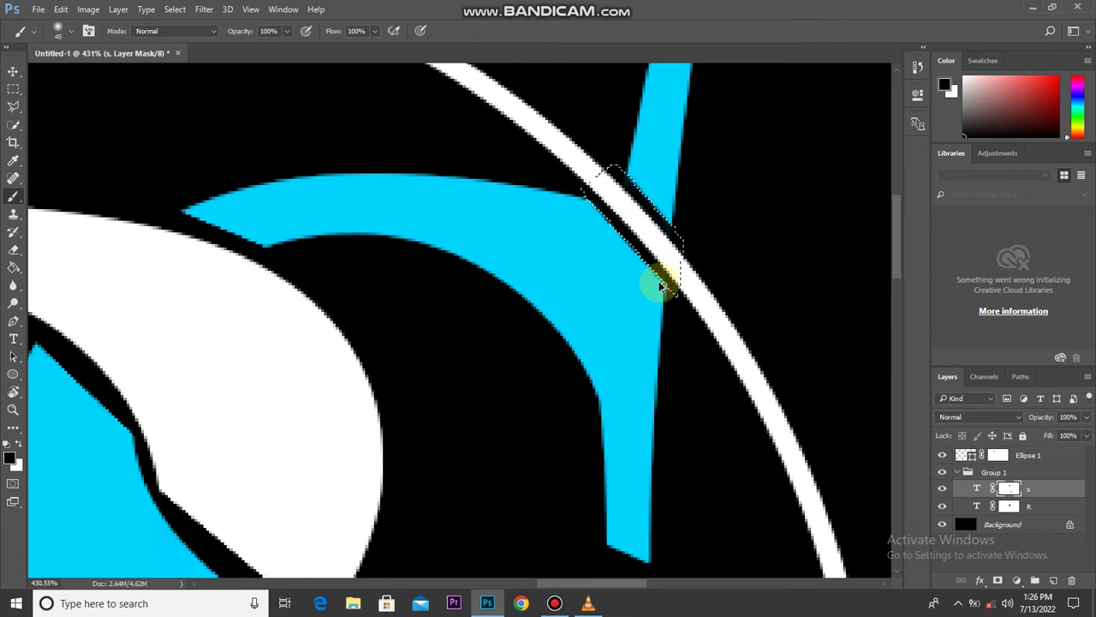
# Mask the Ellipse 1 ring where it crosses the S, then deselect
pyautogui.click(999, 455)
pyautogui.moveTo(644, 266)
pyautogui.mouseDown()
pyautogui.moveTo(648, 245)
pyautogui.moveTo(619, 208)
pyautogui.moveTo(633, 277)
pyautogui.moveTo(634, 229)
pyautogui.moveTo(594, 191)
pyautogui.moveTo(631, 245)
pyautogui.moveTo(616, 289)
pyautogui.moveTo(672, 293)
pyautogui.mouseUp()
pyautogui.hotkey('ctrl', 'd')
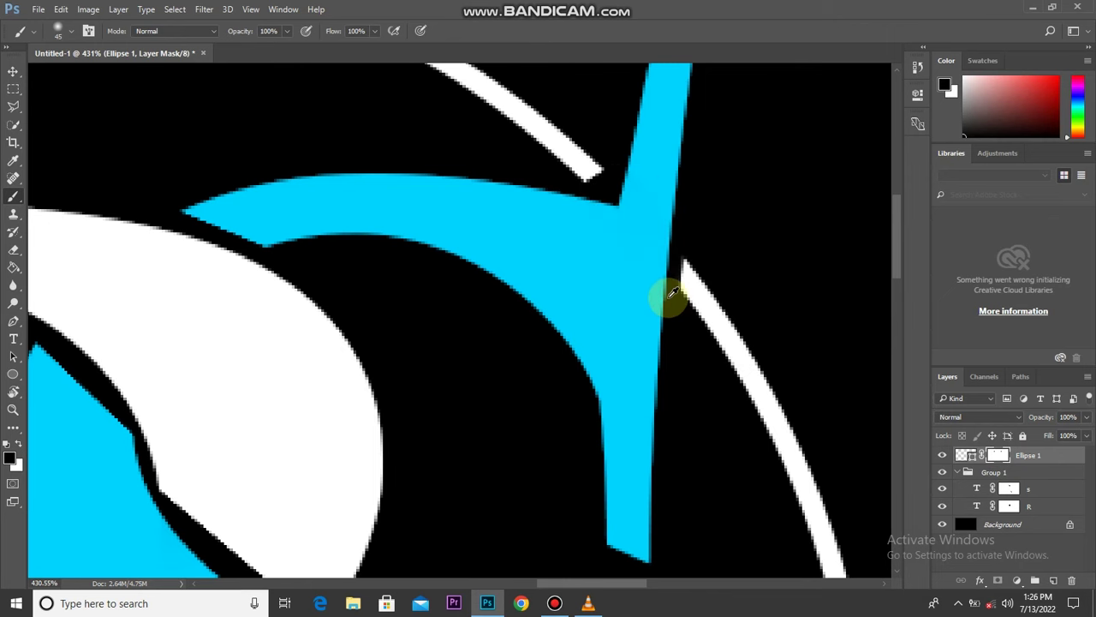
pyautogui.scroll(-3, 672, 293)
pyautogui.scroll(-2, 665, 317)
pyautogui.scroll(-2, 665, 314)
pyautogui.scroll(-2, 666, 323)
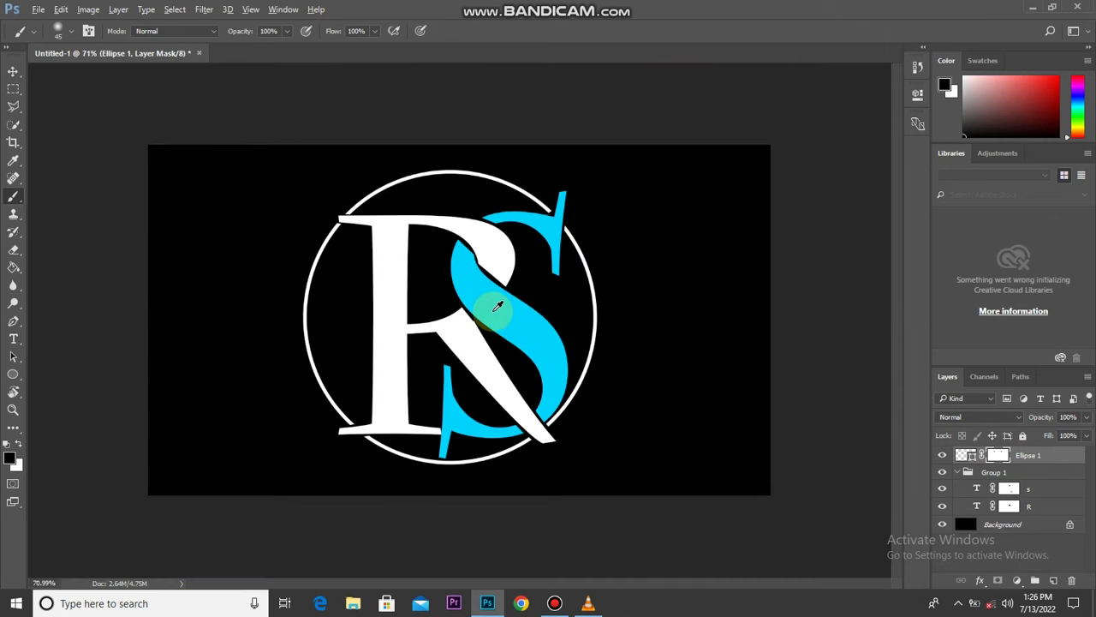
pyautogui.scroll(2, 497, 306)
pyautogui.scroll(1, 504, 307)
pyautogui.press('v')
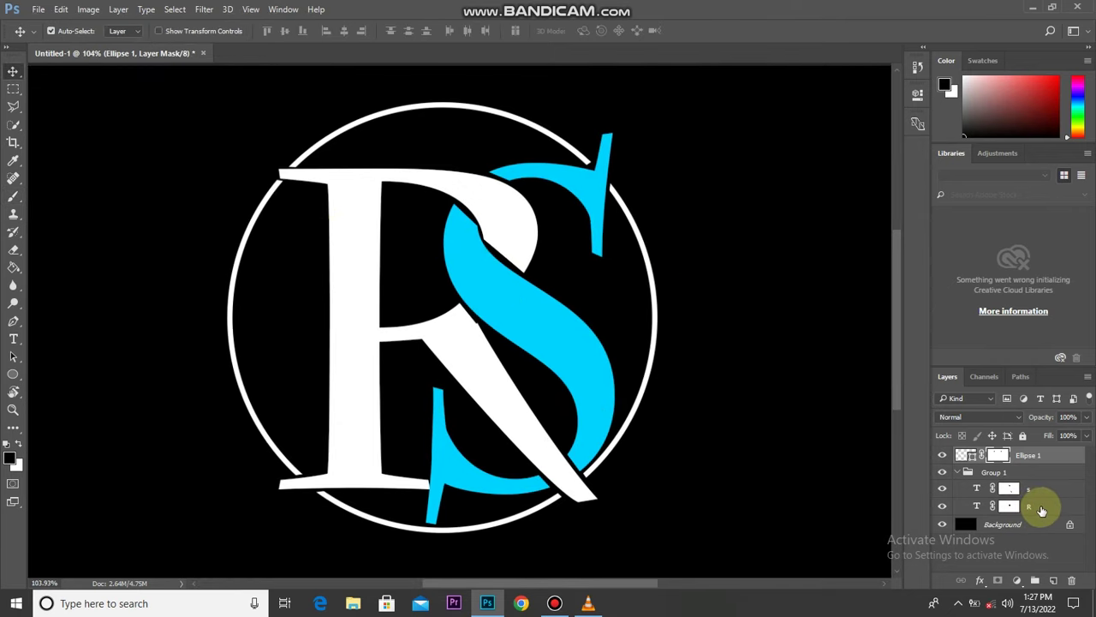
# Group Ellipse 1 and Group 1 together into Group 2
pyautogui.click(957, 474)
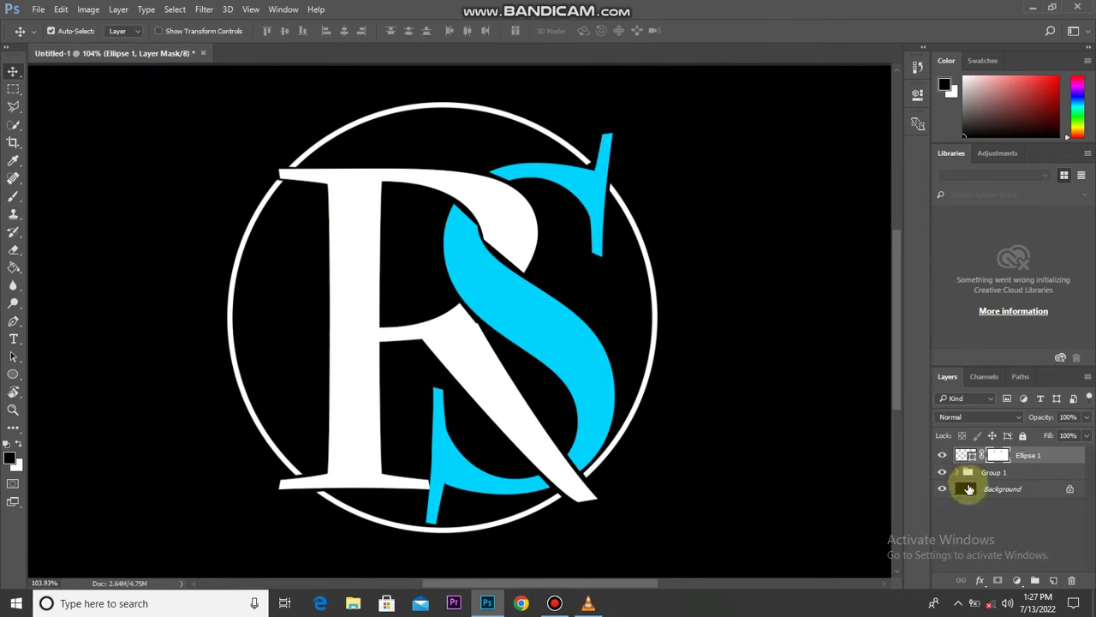
pyautogui.click(1022, 476)
pyautogui.hotkey('ctrl', 'g')
pyautogui.click(942, 454)
# Duplicate Group 2 as 'Group 2 copy'
pyautogui.scroll(-2, 621, 477)
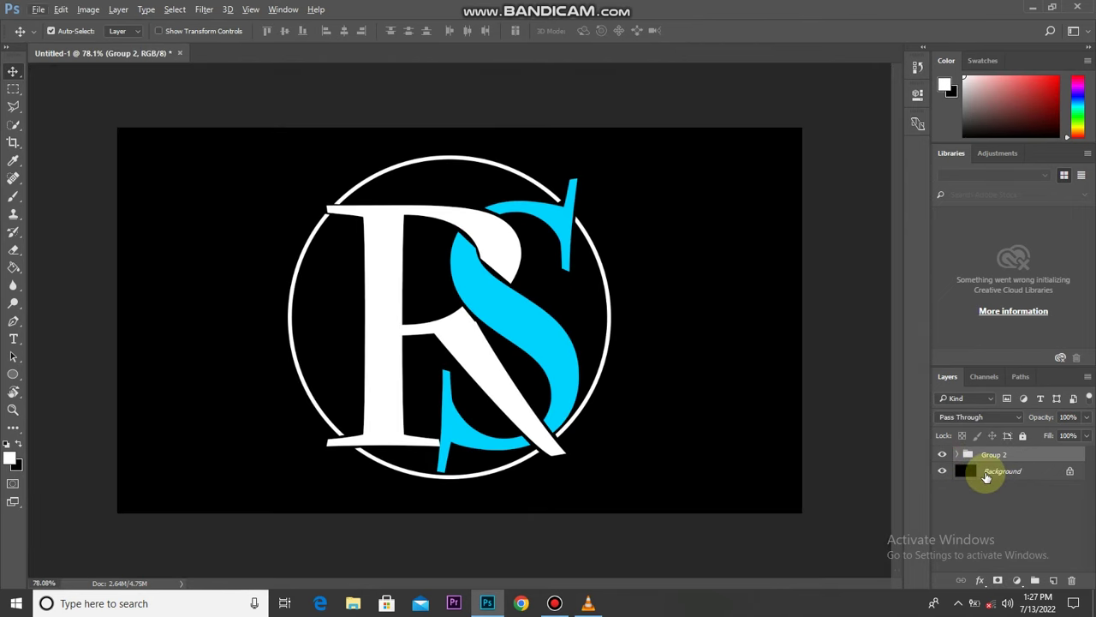
pyautogui.rightClick(1027, 453)
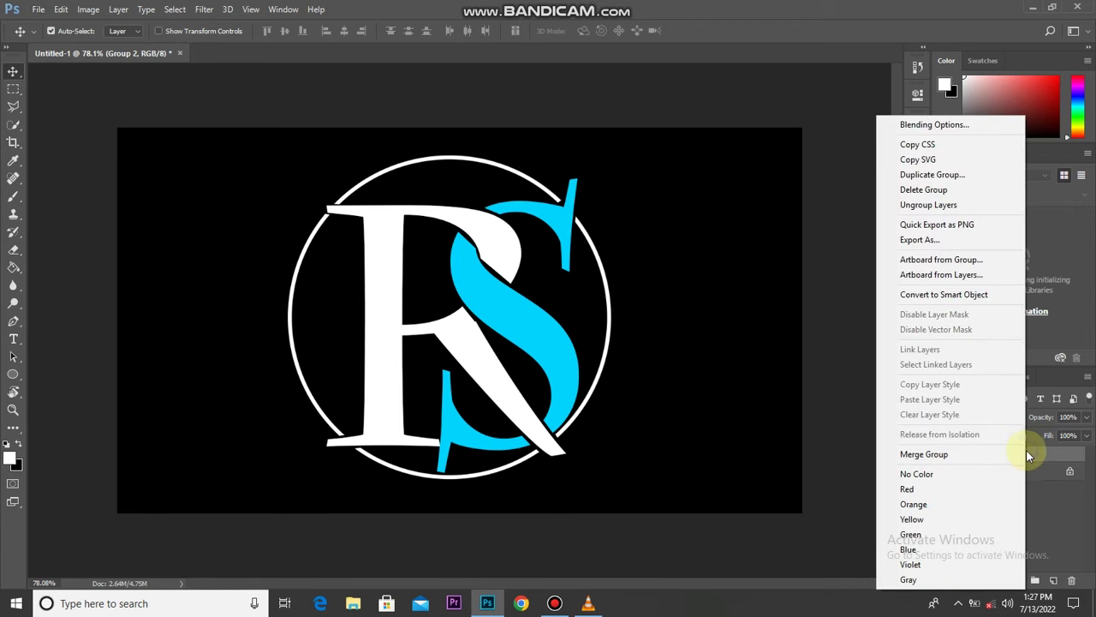
pyautogui.click(950, 175)
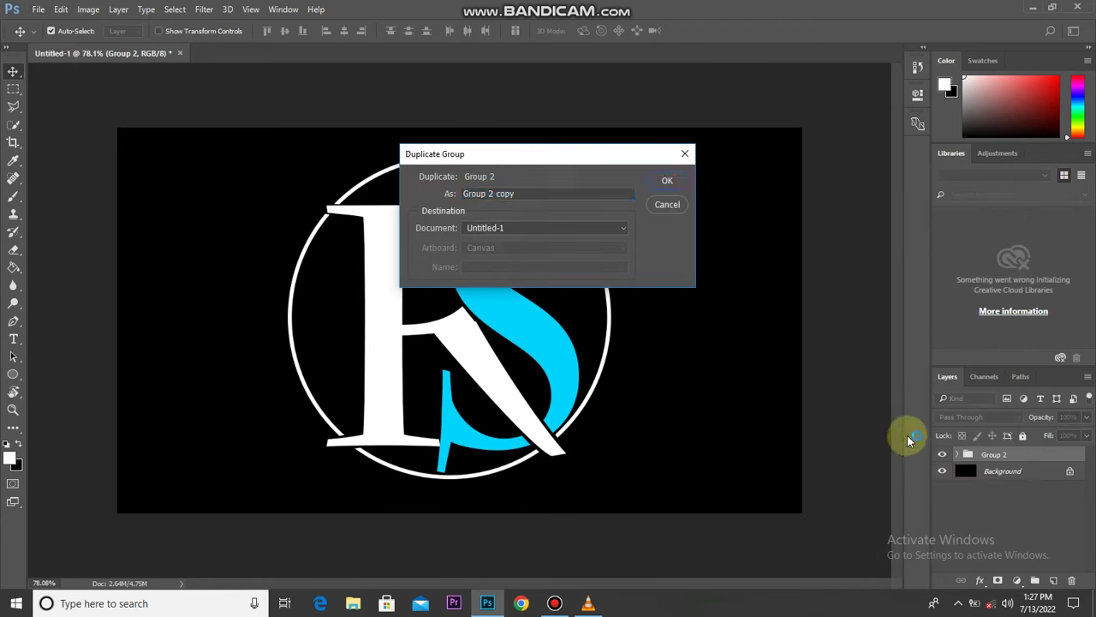
pyautogui.click(677, 180)
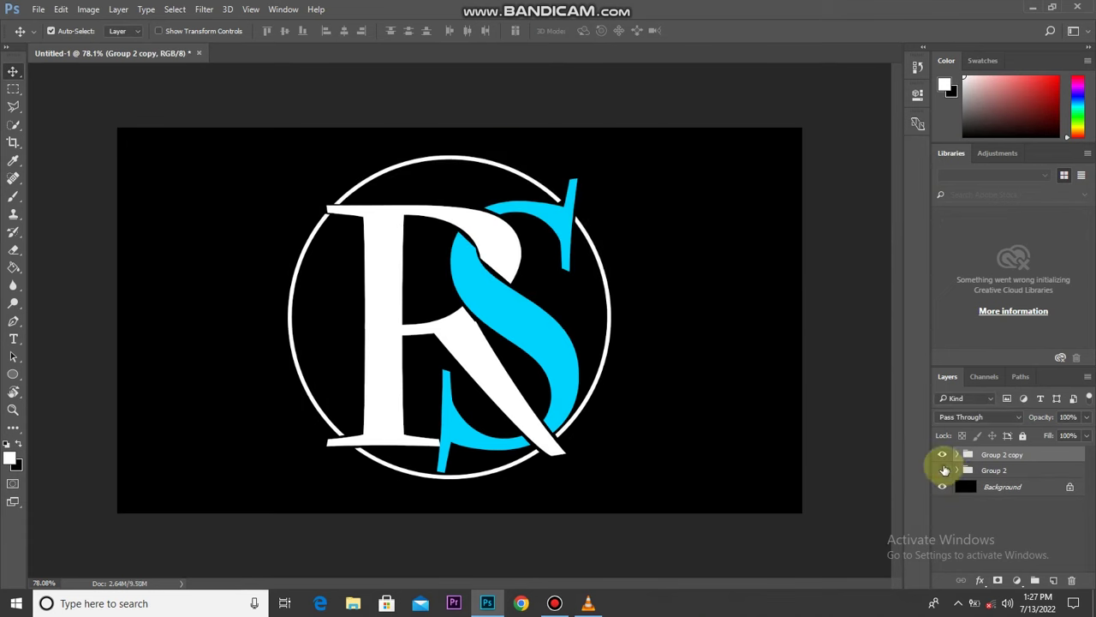
pyautogui.rightClick(999, 456)
# Merge Group 2 copy into one layer and hide the original Group 2
pyautogui.click(943, 453)
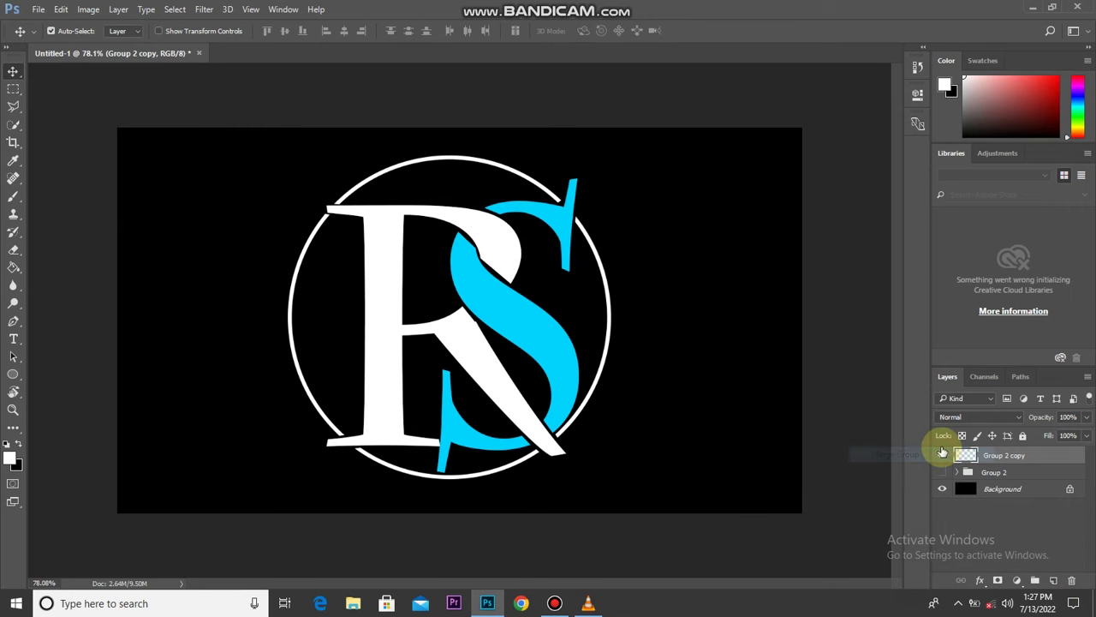
pyautogui.click(942, 454)
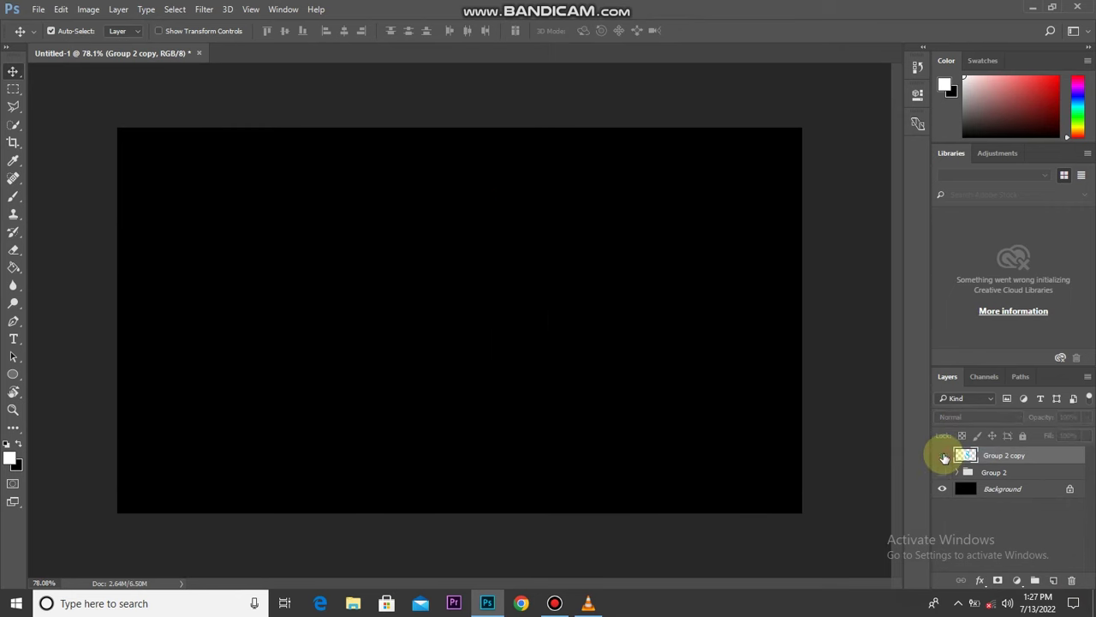
pyautogui.click(1038, 489)
pyautogui.click(1015, 458)
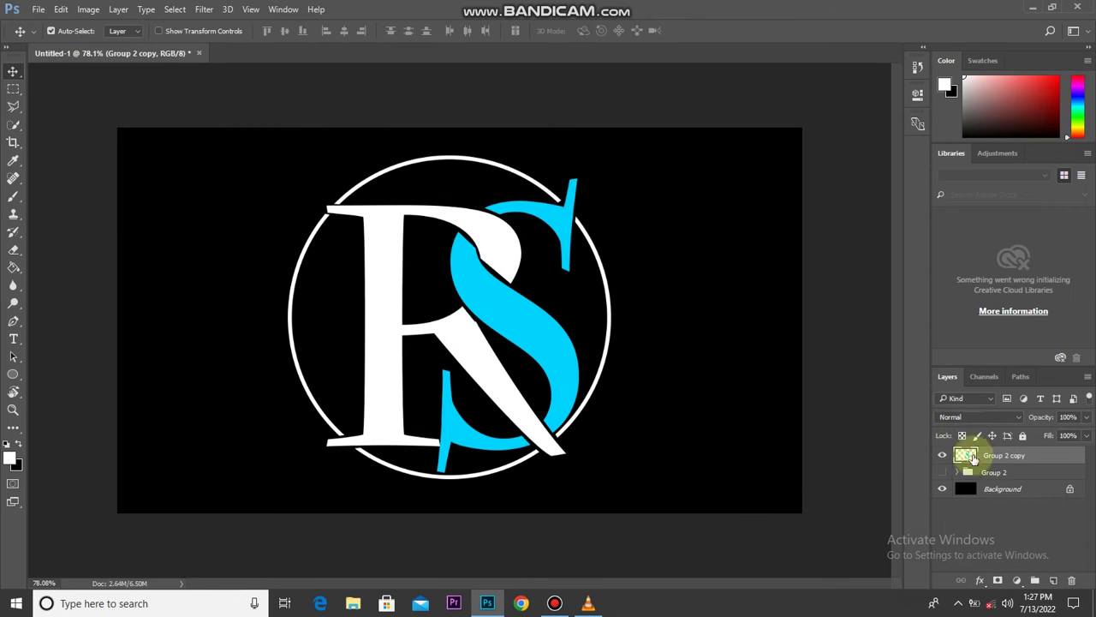
# Place the metal-lines-stripes-light-wallpaper-preview image embedded over the logo
pyautogui.click(39, 9)
pyautogui.click(90, 249)
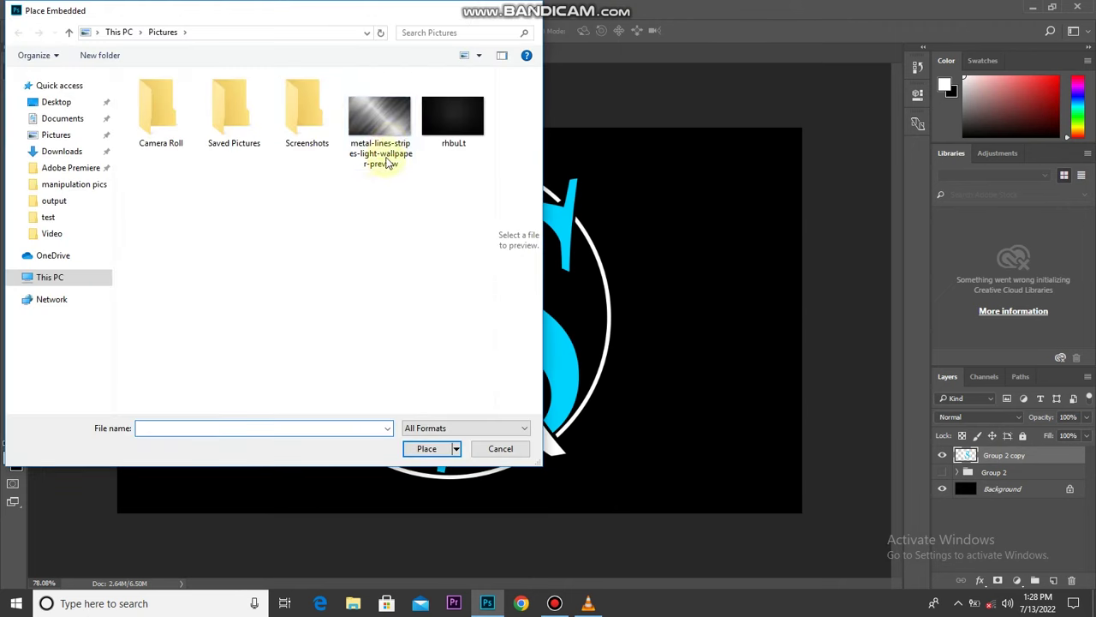
pyautogui.doubleClick(388, 163)
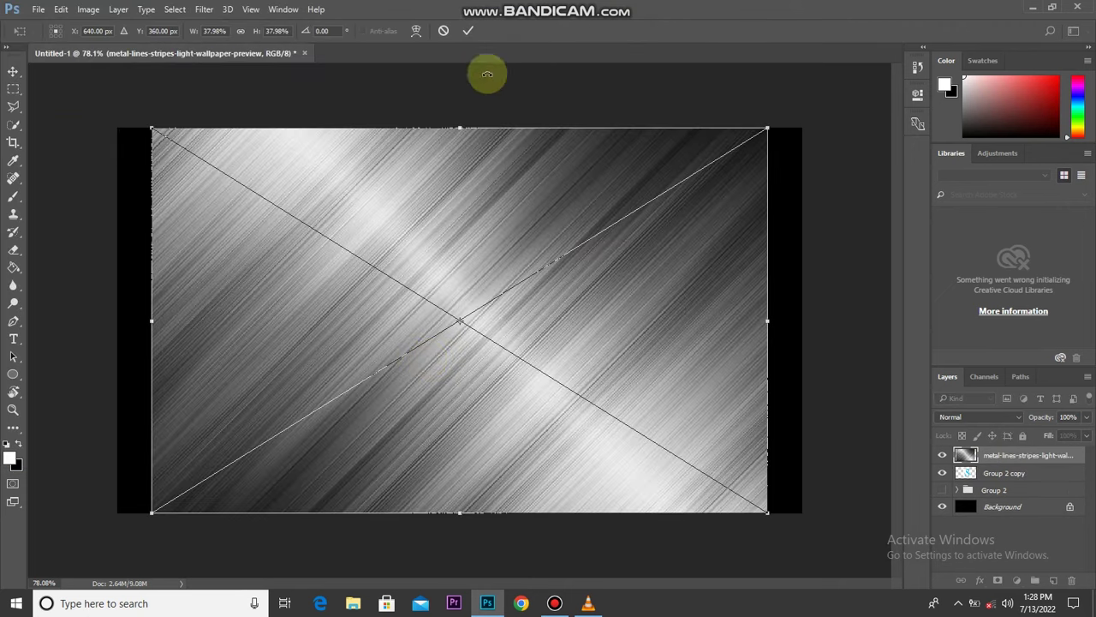
pyautogui.click(468, 30)
# Clip the metal stripe layer to the logo, reposition it, and set Multiply blending
pyautogui.rightClick(965, 463)
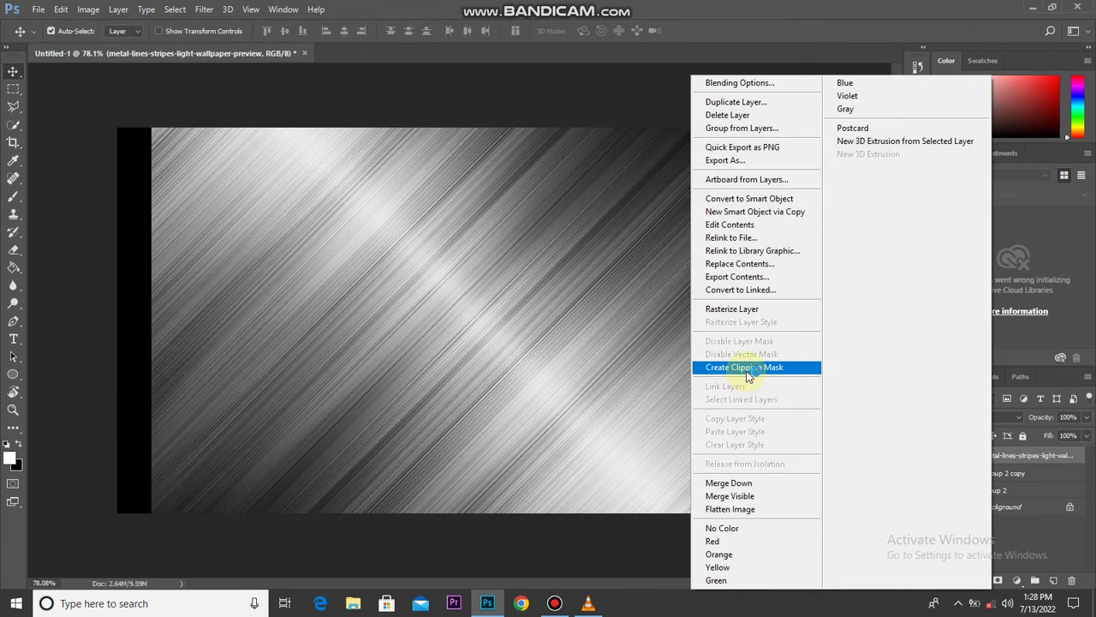
pyautogui.click(745, 368)
pyautogui.moveTo(555, 343); pyautogui.dragTo(570, 402)
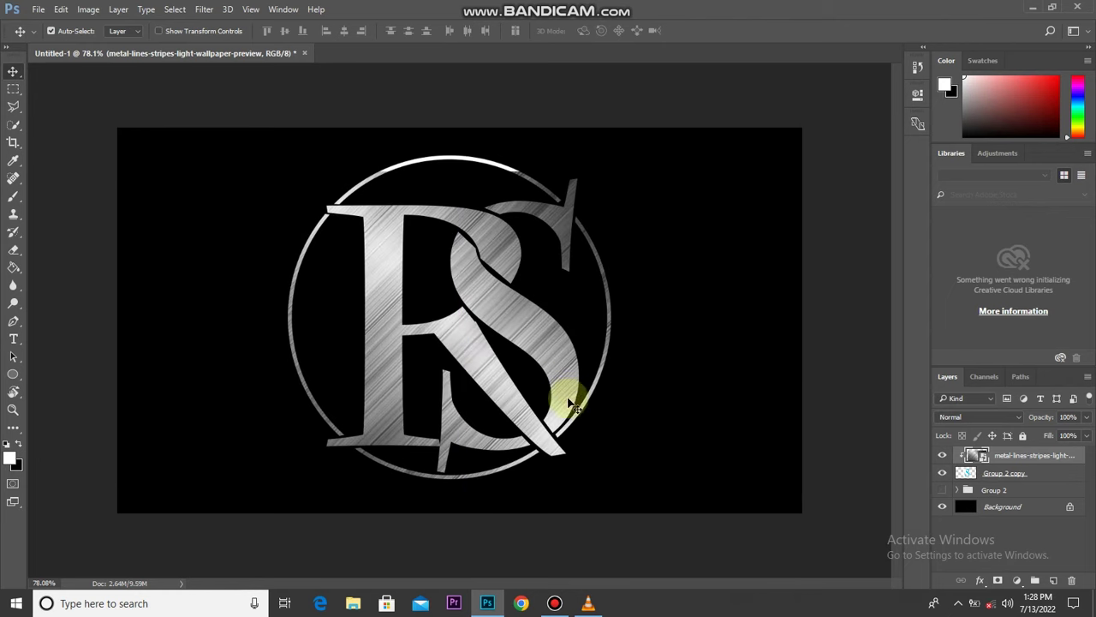
pyautogui.click(965, 420)
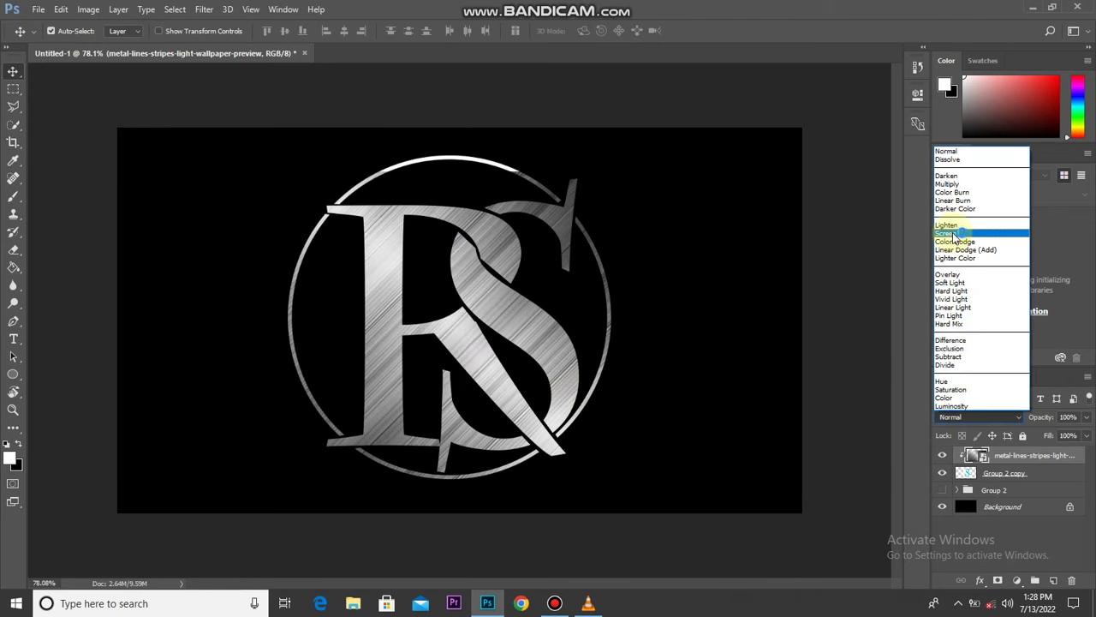
pyautogui.click(957, 184)
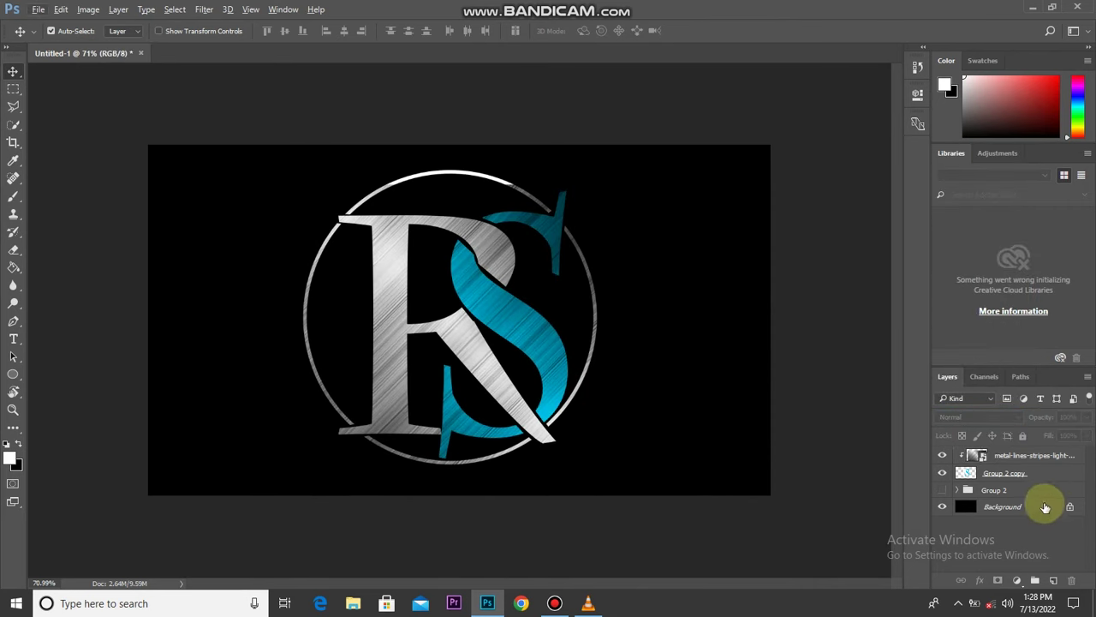
# Select the Background layer and bring up the File menu
pyautogui.click(1018, 491)
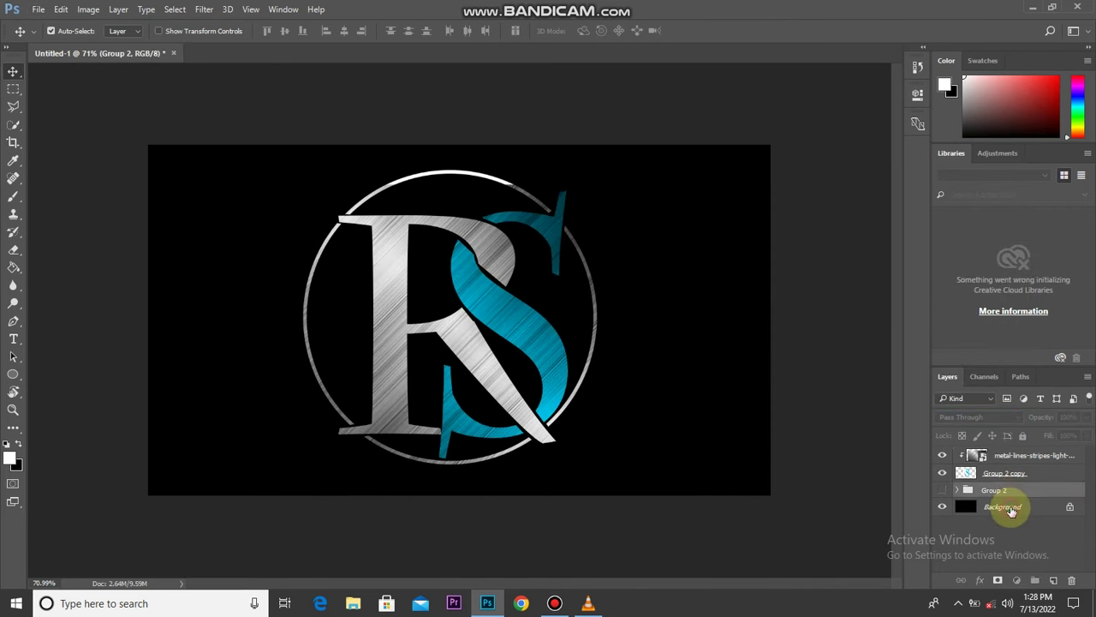
pyautogui.click(1012, 508)
pyautogui.click(39, 9)
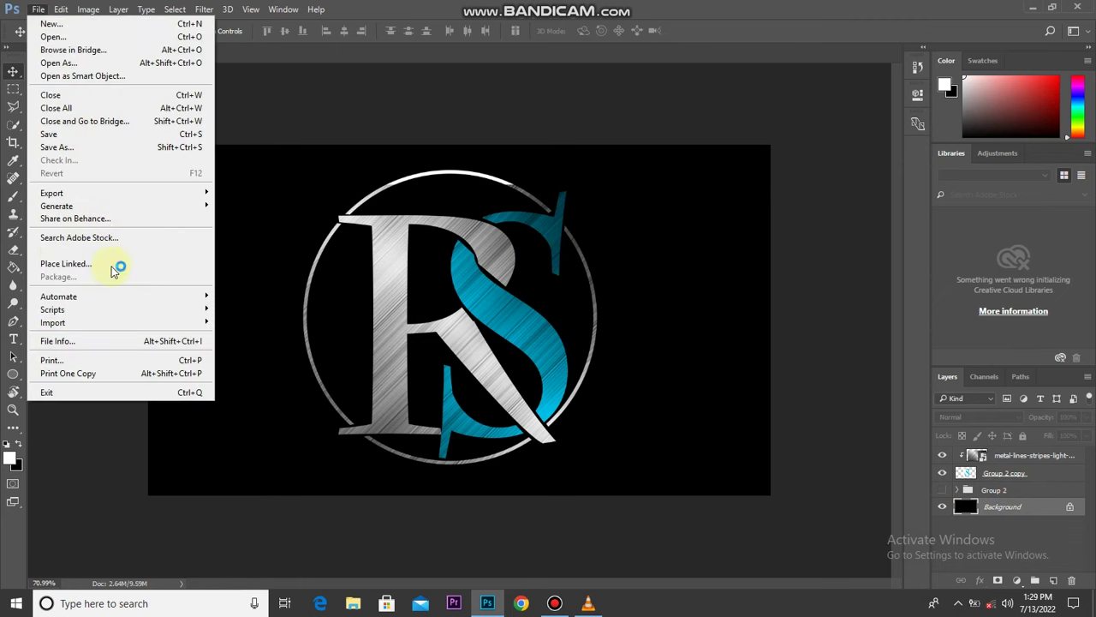
# Place the rhbuLt image embedded above Background, enlarged to cover the canvas
pyautogui.click(86, 250)
pyautogui.doubleClick(452, 120)
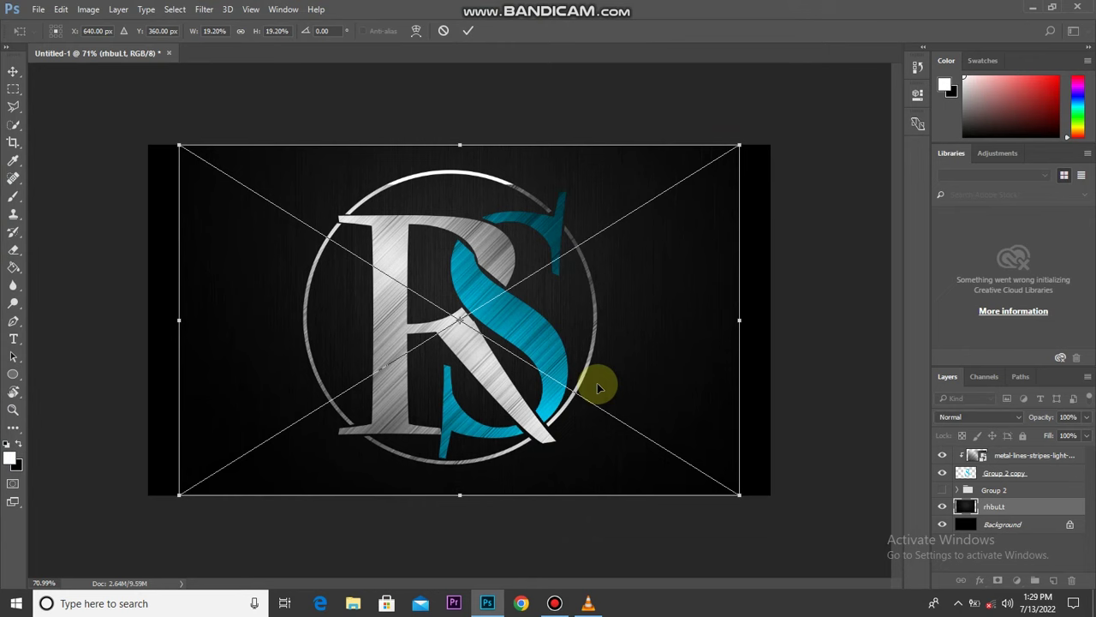
pyautogui.moveTo(741, 143); pyautogui.dragTo(780, 120)
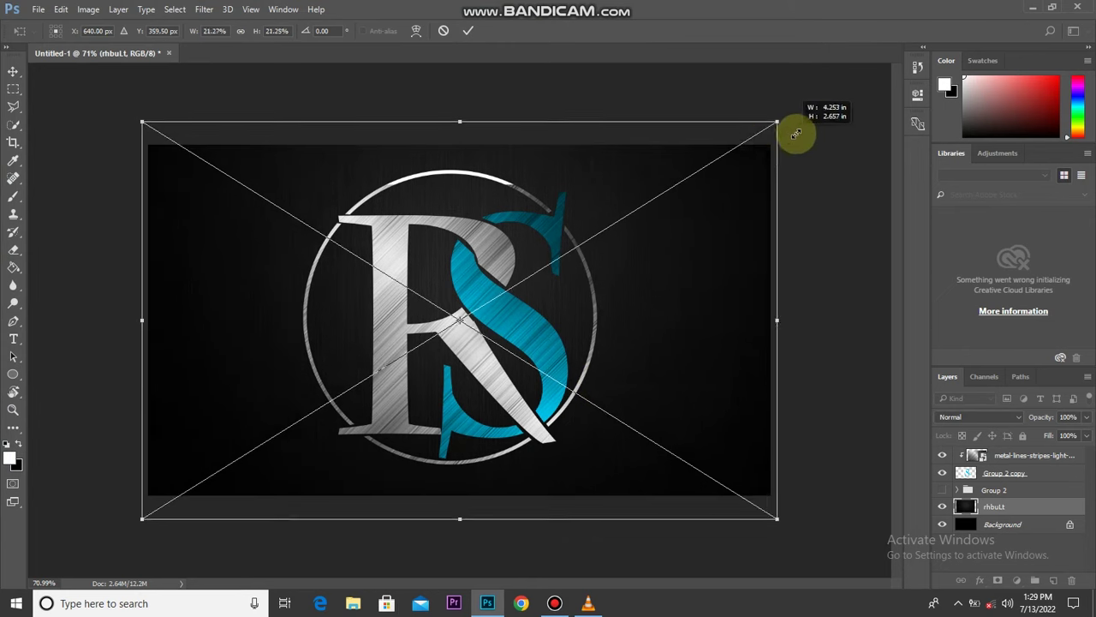
pyautogui.click(469, 30)
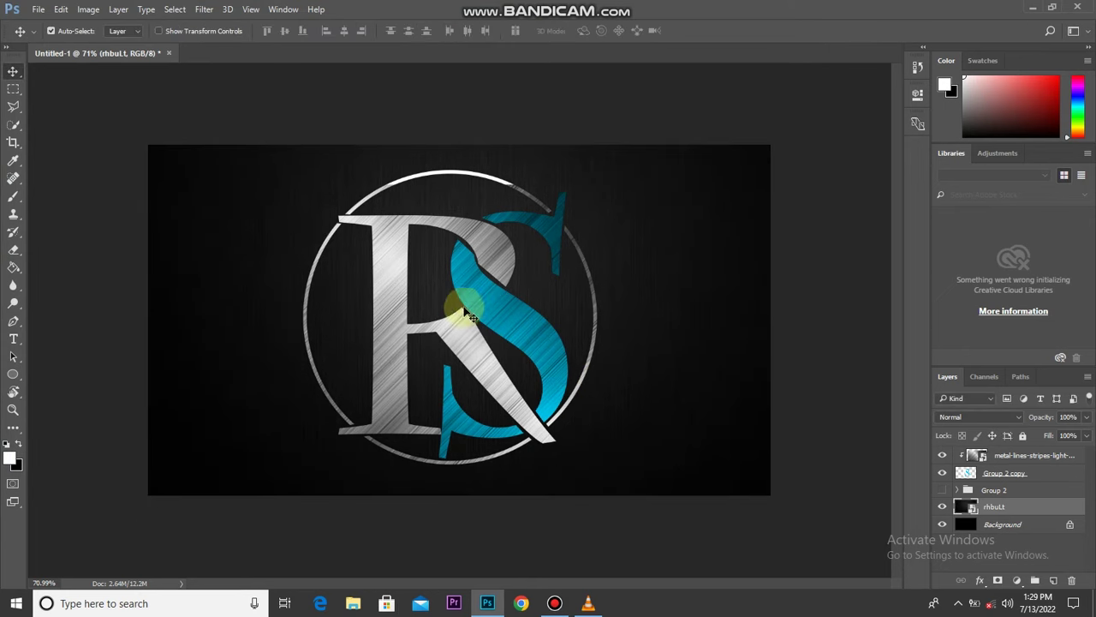
pyautogui.hotkey('ctrl', '0')
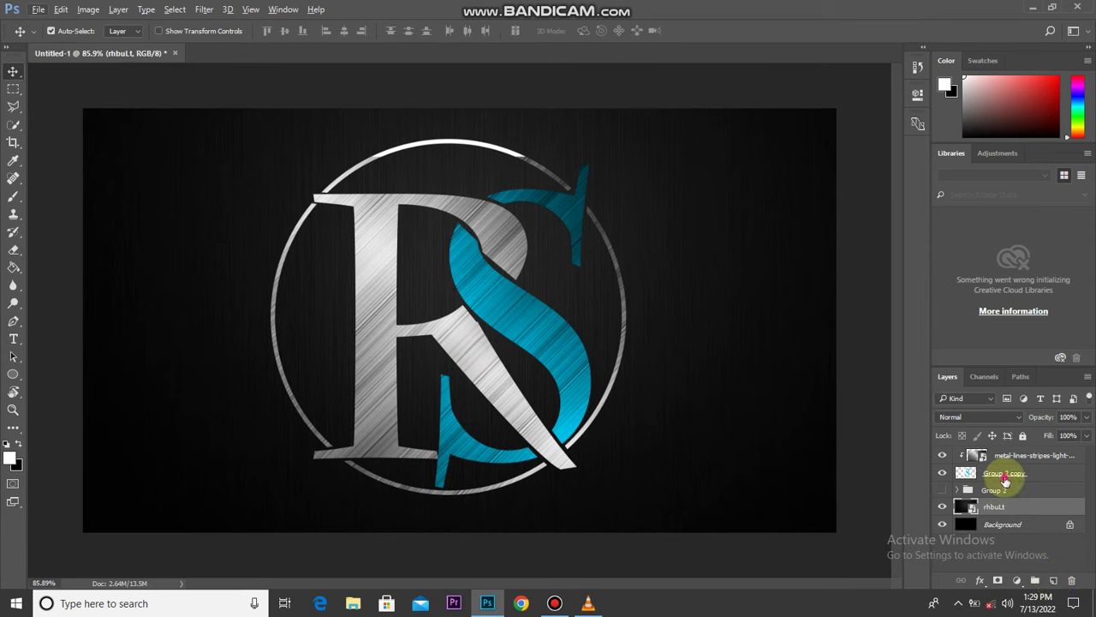
# Select the Group 2 copy layer and bring up its layer options
pyautogui.click(1004, 473)
pyautogui.click(942, 473)
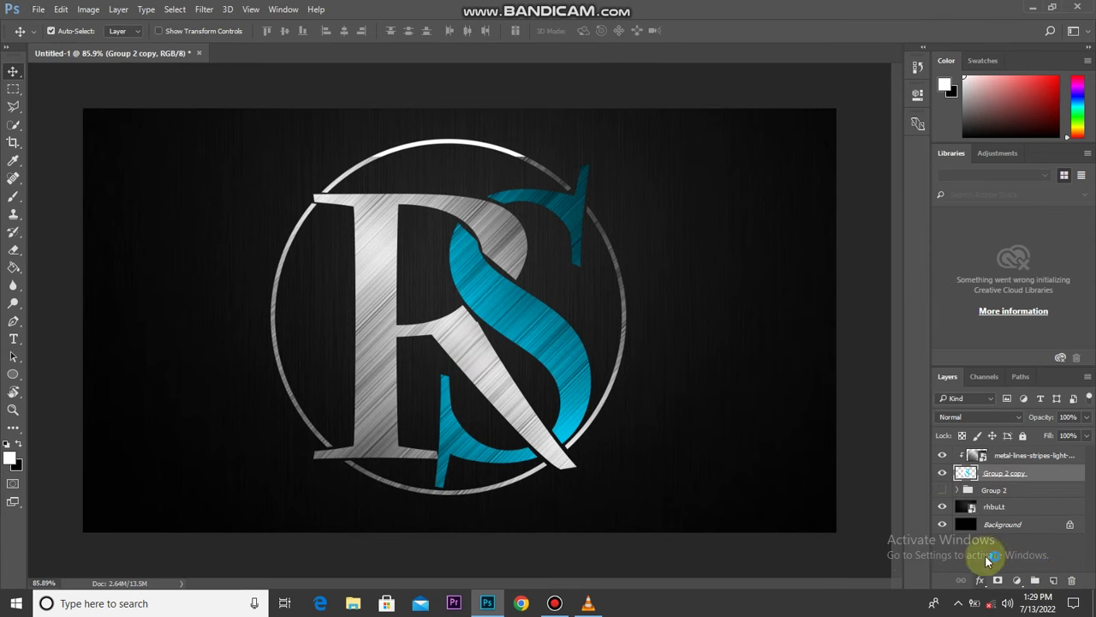
pyautogui.rightClick(1062, 480)
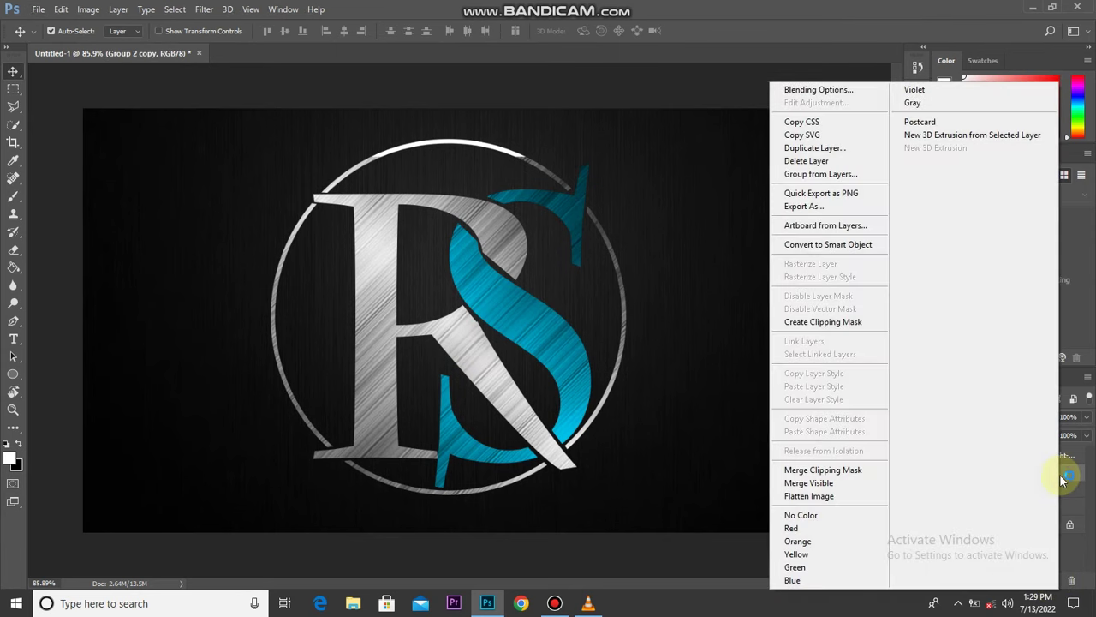
# Give the merged logo a drop shadow with 120° angle, 20 px distance and 20 px size
pyautogui.click(805, 91)
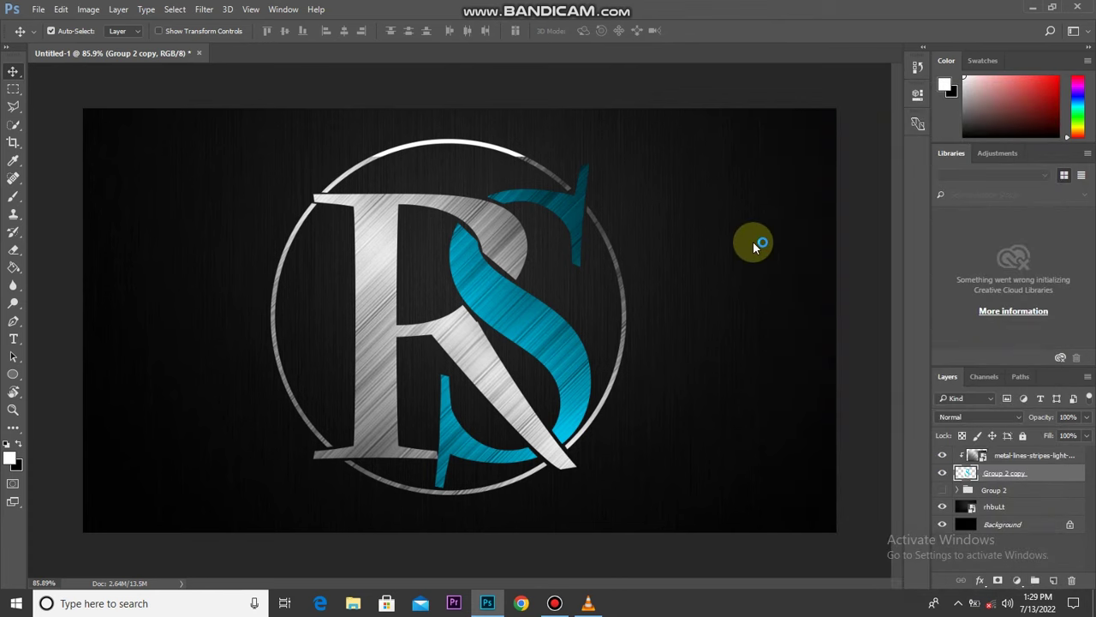
pyautogui.moveTo(621, 100); pyautogui.dragTo(990, 104)
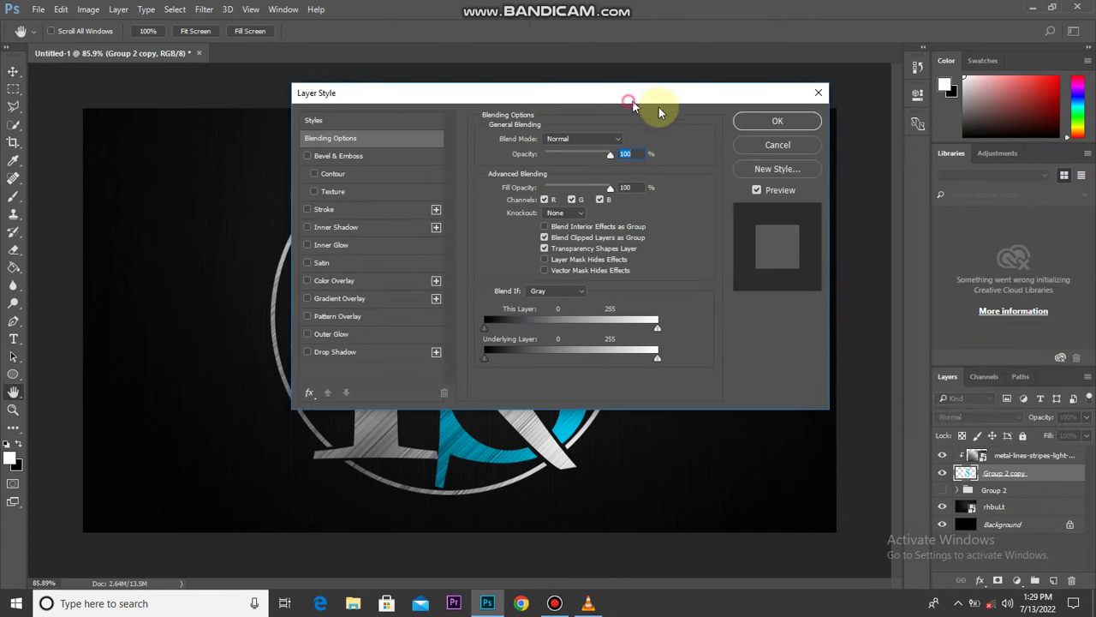
pyautogui.click(689, 355)
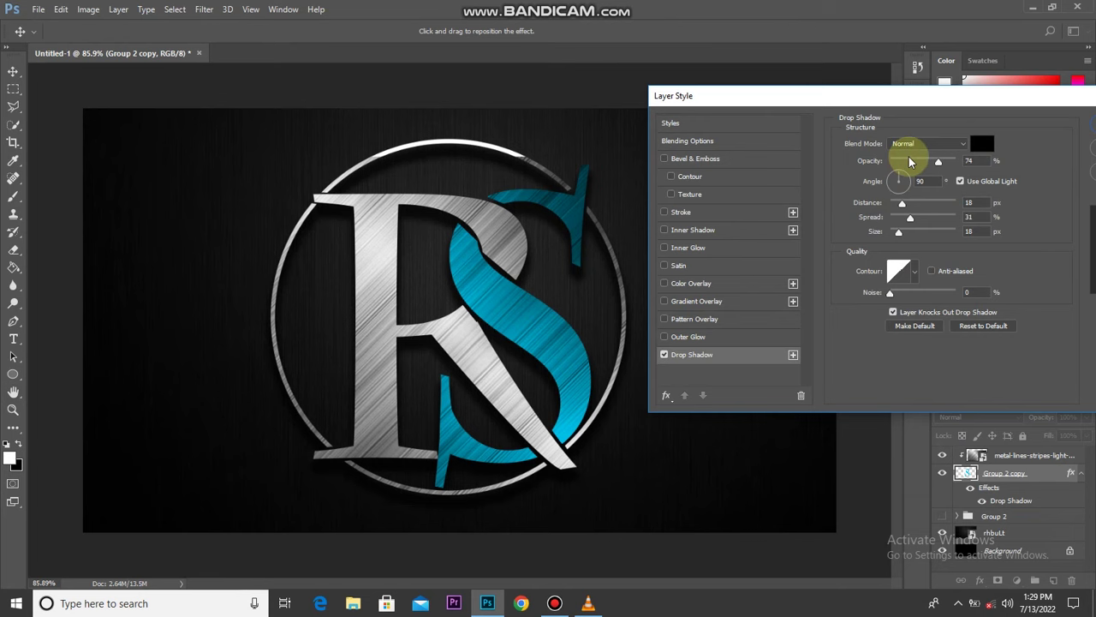
pyautogui.click(939, 143)
pyautogui.click(939, 146)
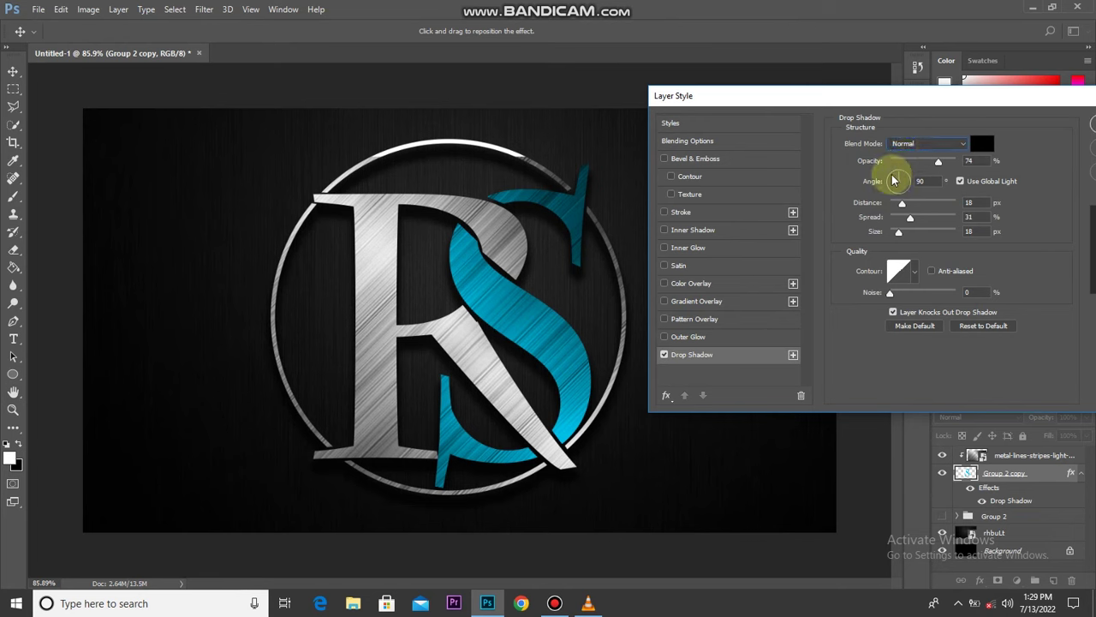
pyautogui.write('120')
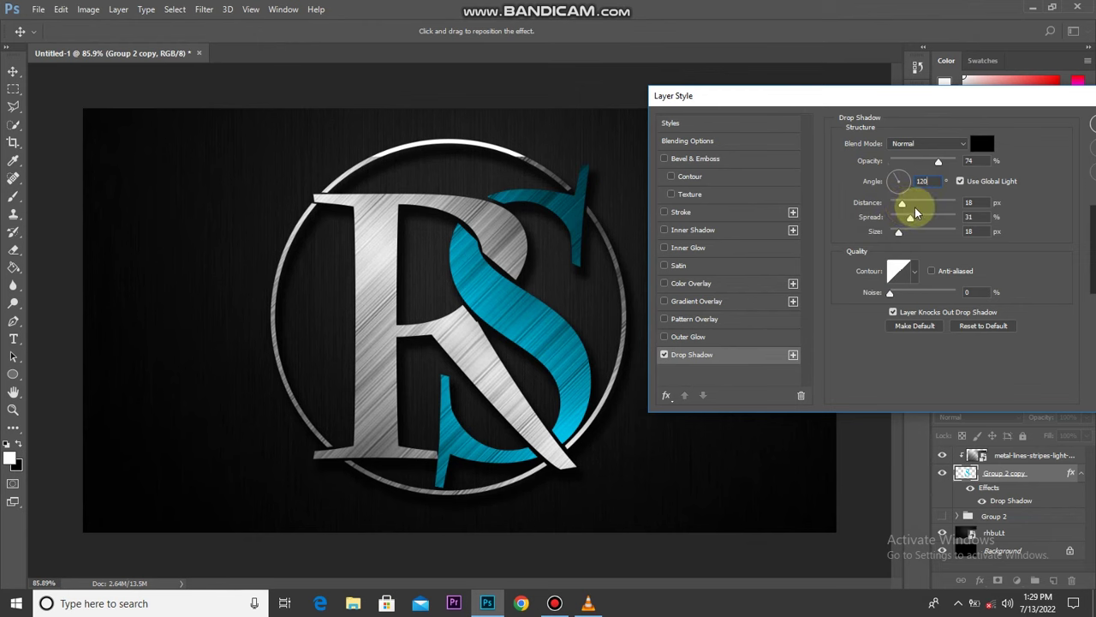
pyautogui.click(910, 217)
pyautogui.moveTo(902, 202); pyautogui.dragTo(911, 203)
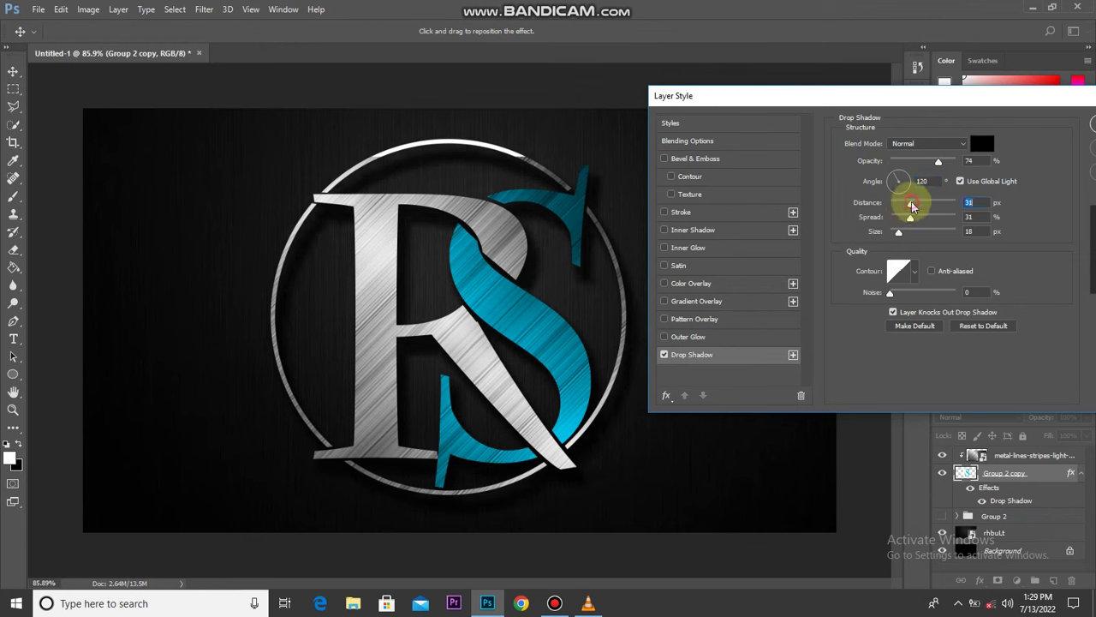
pyautogui.write('20')
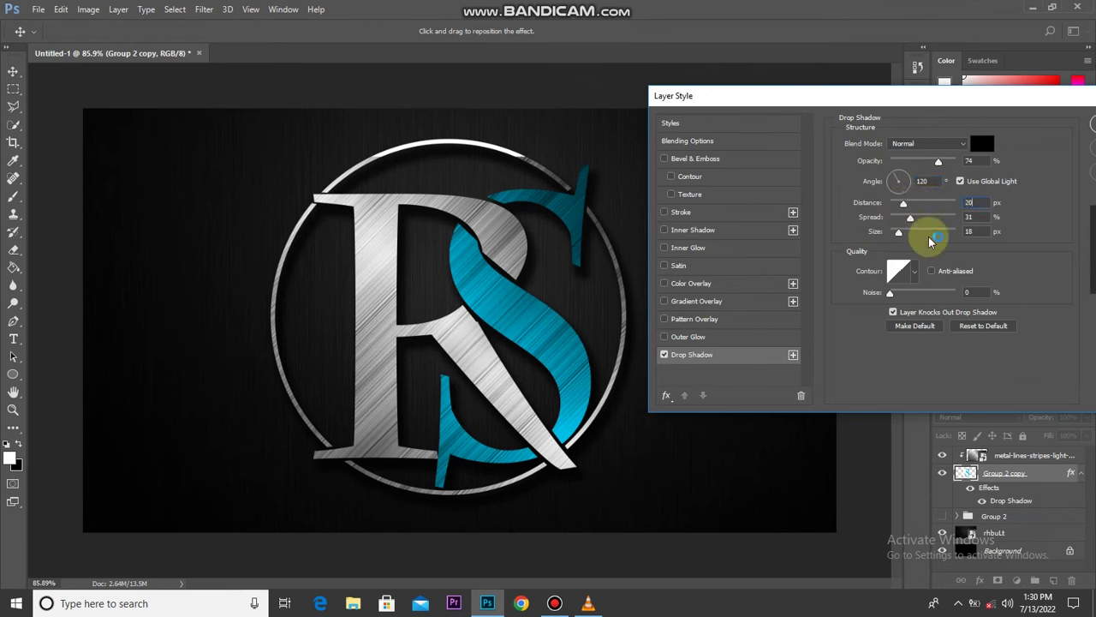
pyautogui.write('20')
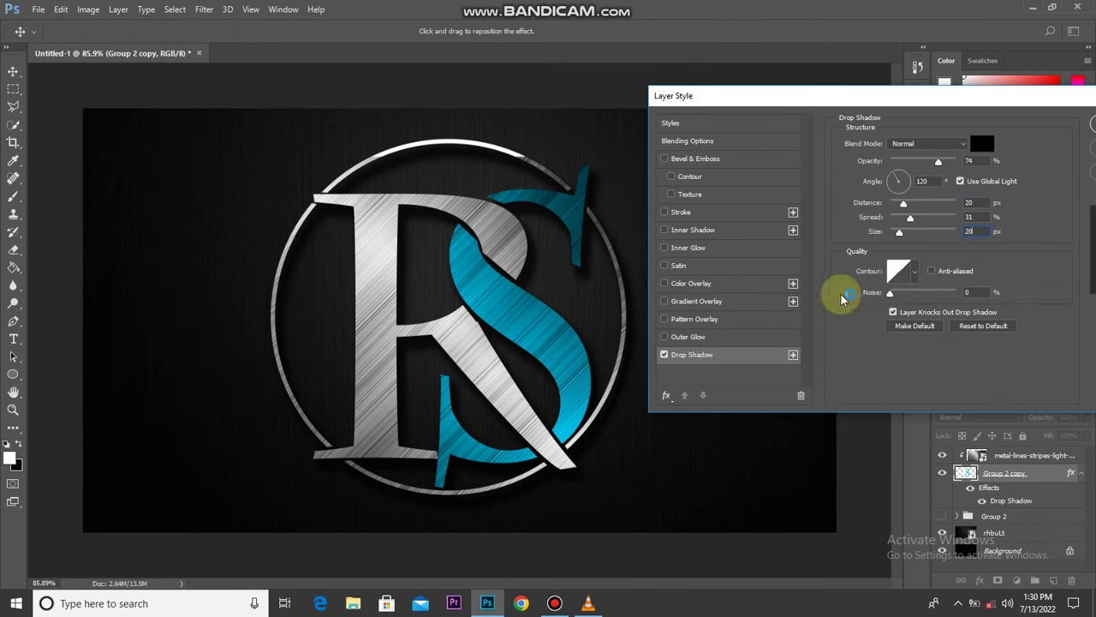
pyautogui.moveTo(925, 94); pyautogui.dragTo(814, 112)
pyautogui.click(1019, 144)
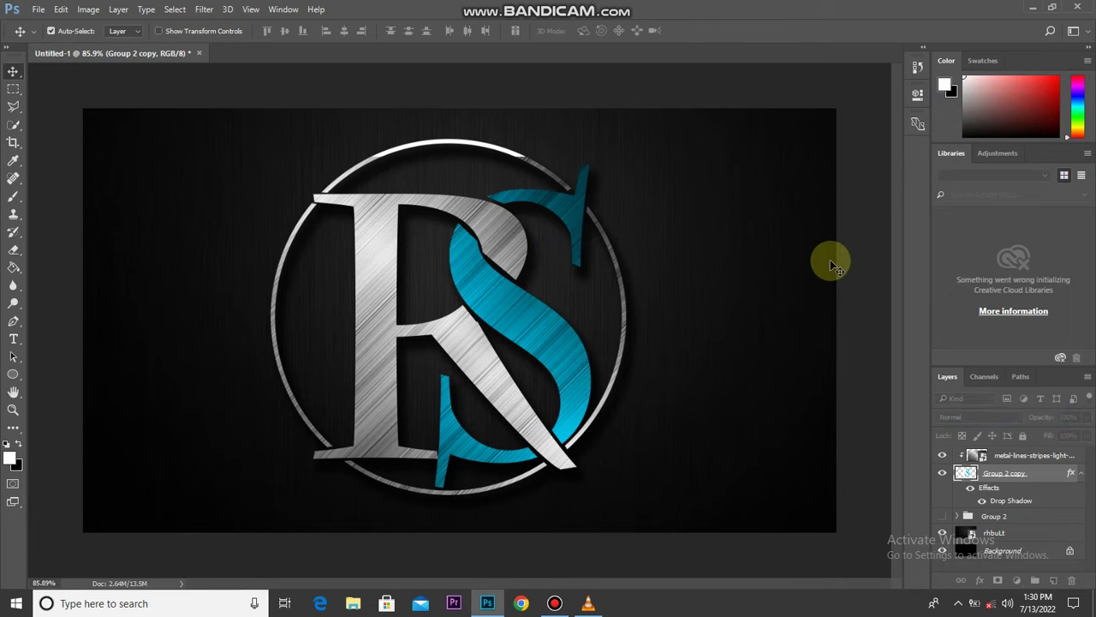
pyautogui.scroll(-1, 674, 344)
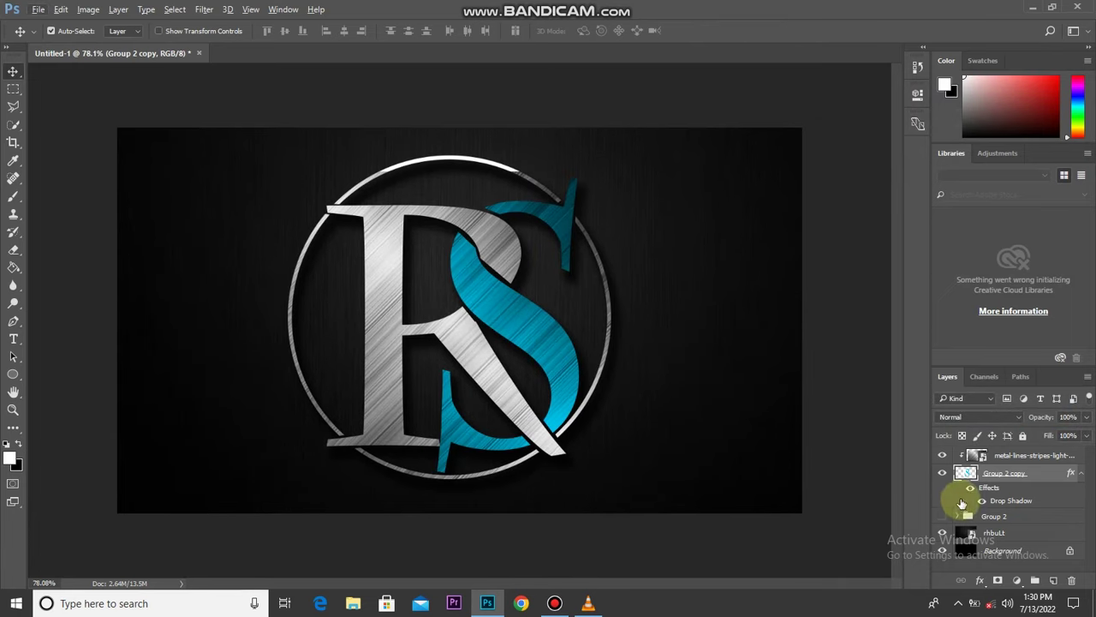
pyautogui.click(972, 489)
pyautogui.click(971, 490)
pyautogui.scroll(-1, 493, 377)
pyautogui.scroll(1, 493, 375)
pyautogui.scroll(-1, 492, 375)
pyautogui.click(1032, 458)
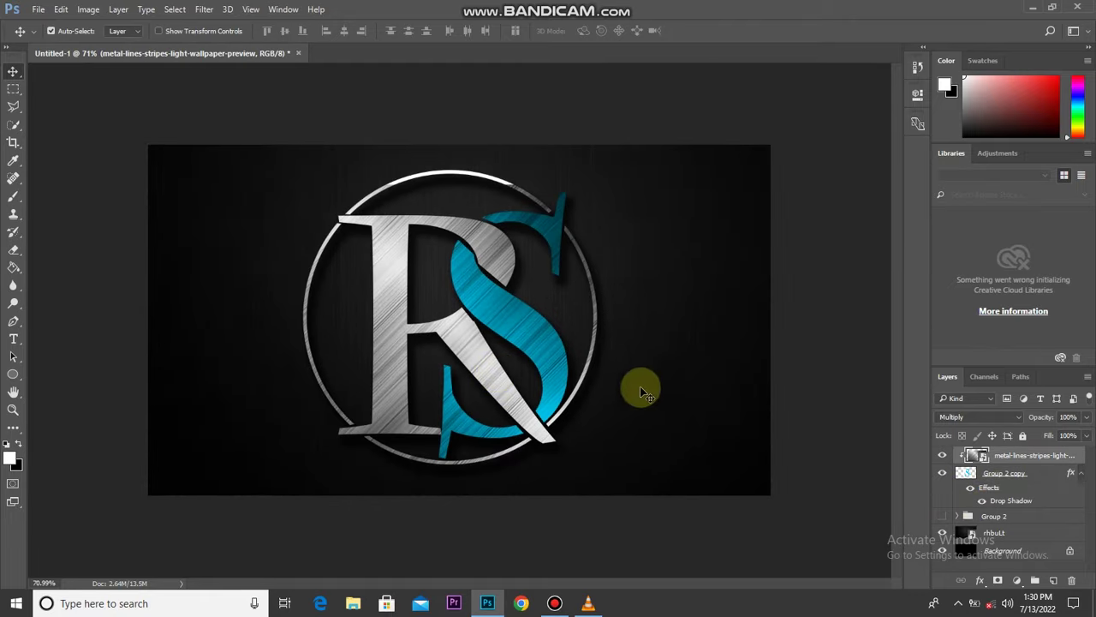
pyautogui.scroll(-1, 543, 350)
pyautogui.scroll(2, 543, 350)
pyautogui.scroll(-1, 545, 352)
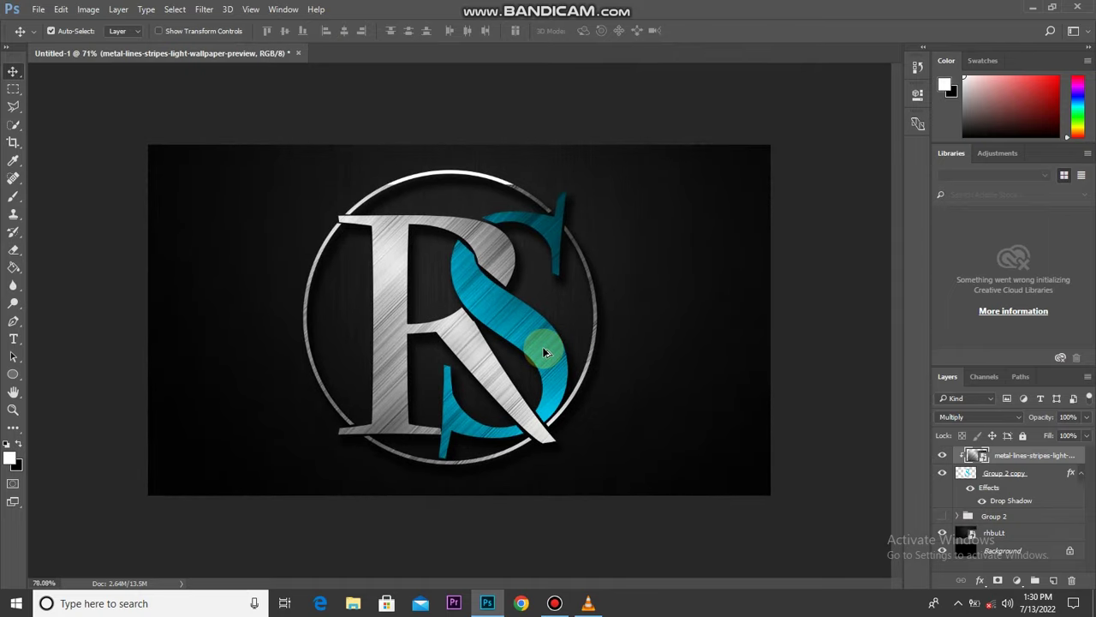
pyautogui.scroll(1, 520, 357)
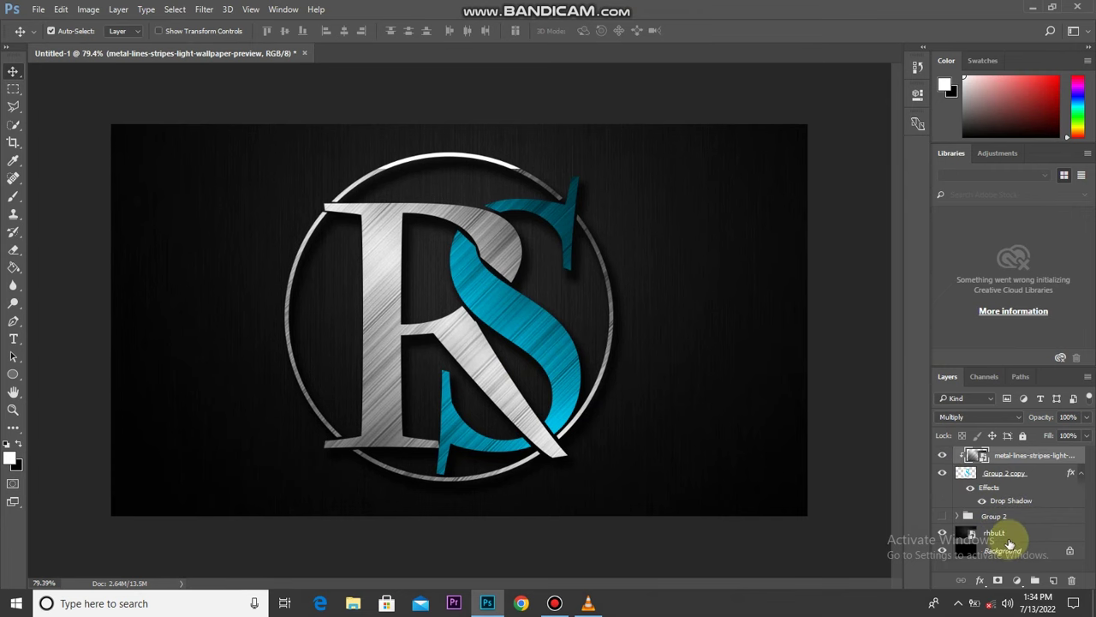
# Hide the Background layer, select rhbuLt, and trim away transparent pixels around the monogram
pyautogui.click(942, 553)
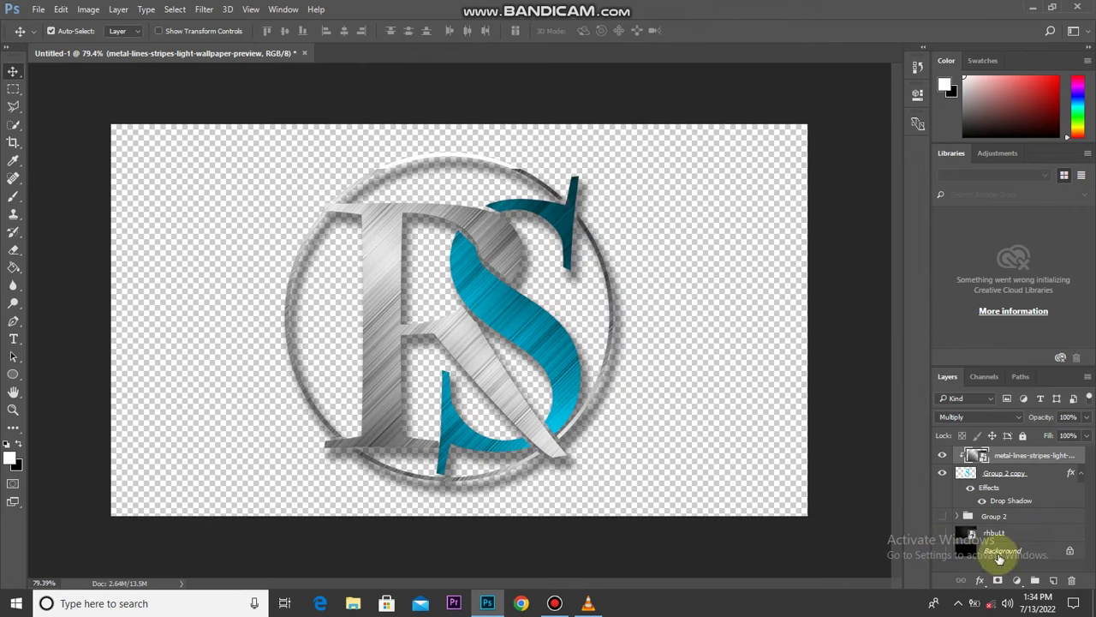
pyautogui.click(1007, 541)
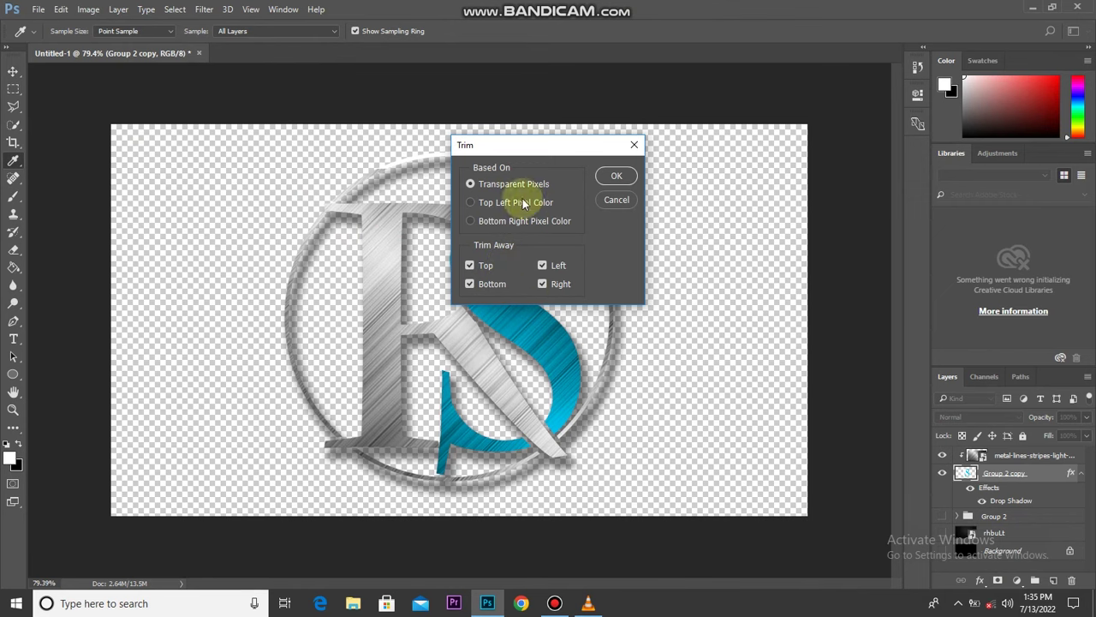
pyautogui.click(616, 175)
pyautogui.press('v')
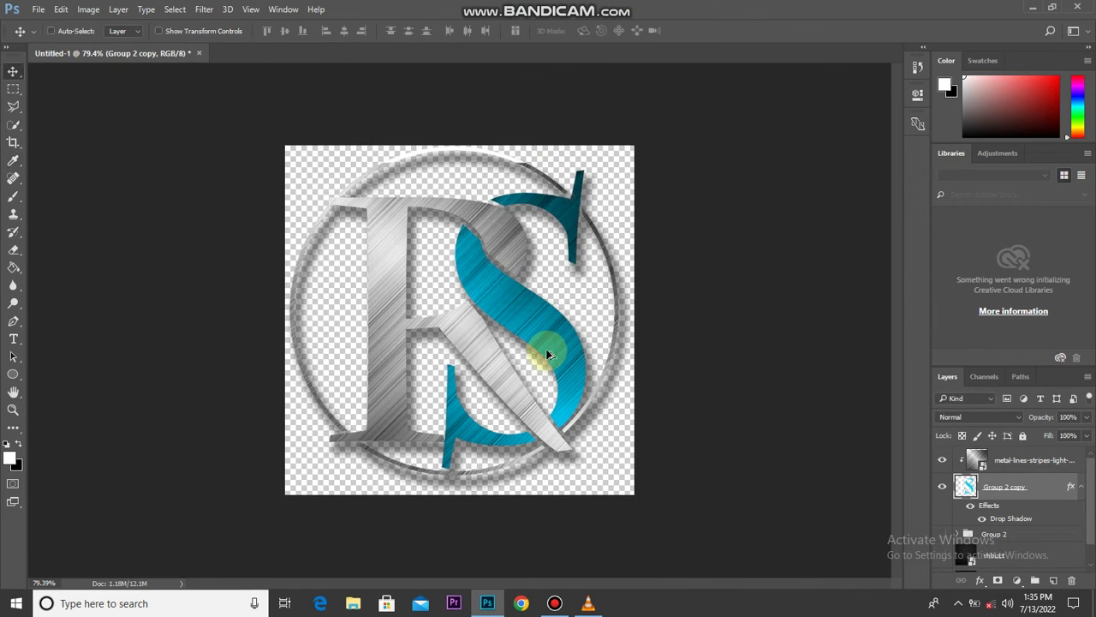
pyautogui.click(38, 9)
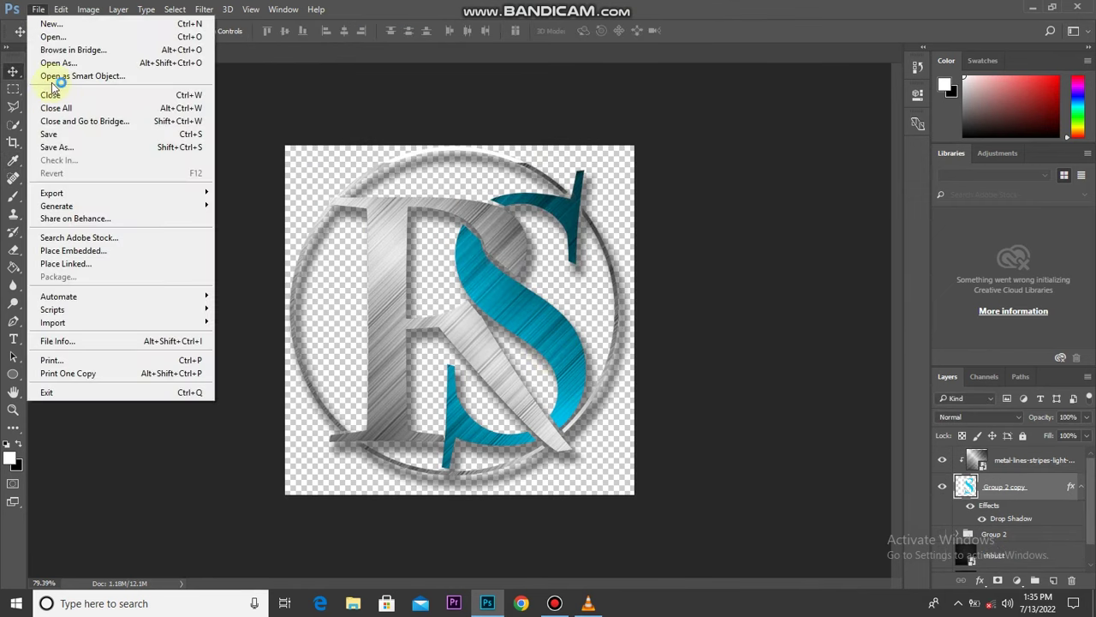
# Save the trimmed monogram as Untitled-1 PNG, accept the PNG options, and close the document
pyautogui.click(57, 146)
pyautogui.click(215, 418)
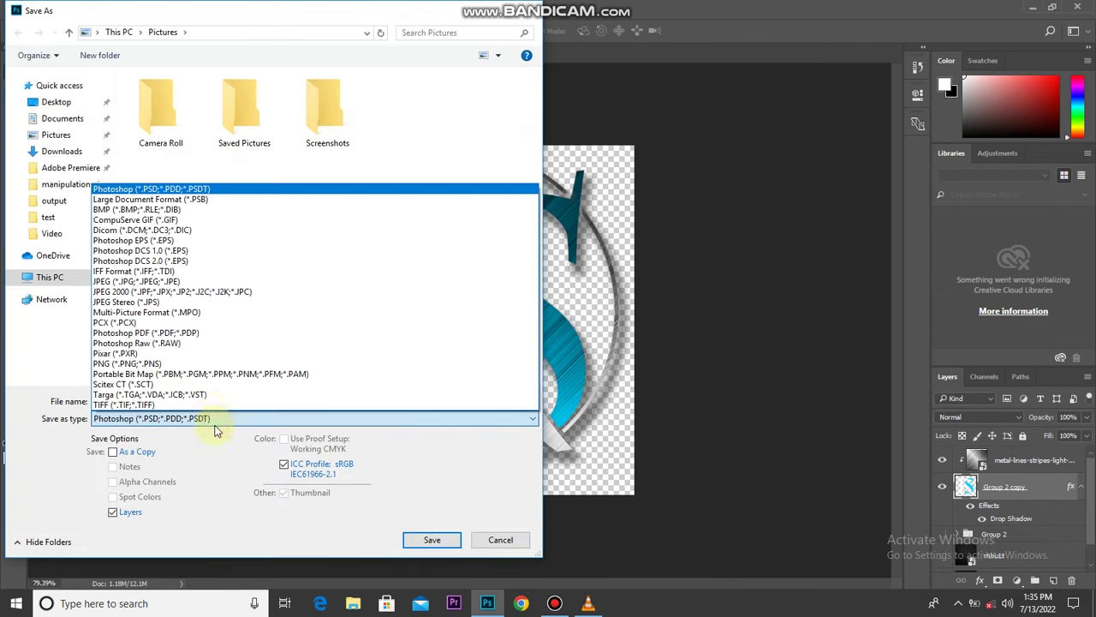
pyautogui.click(212, 366)
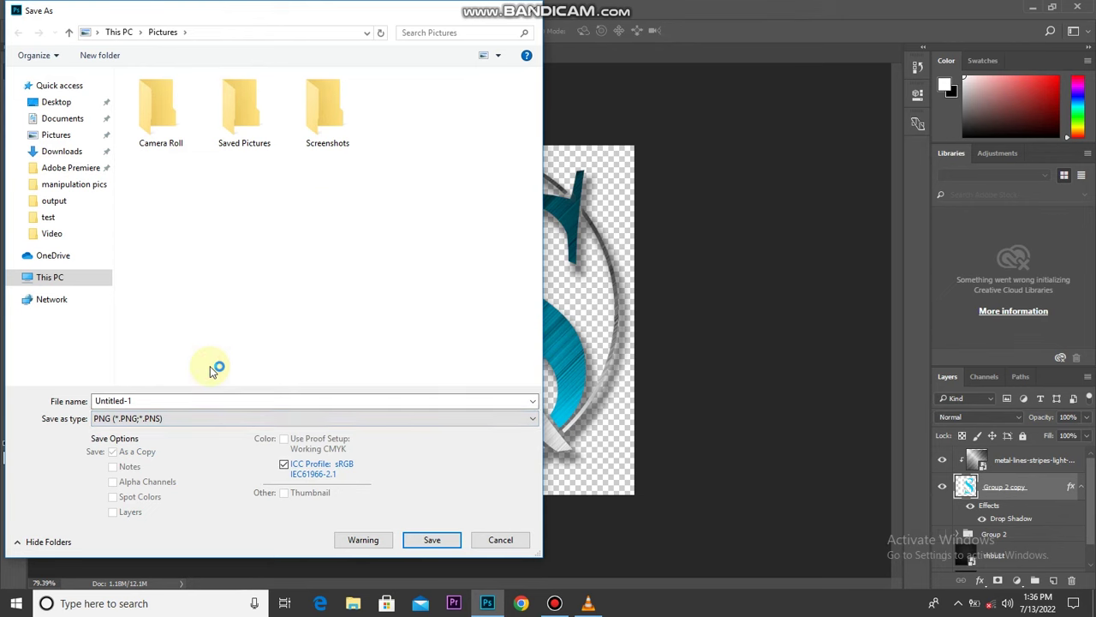
pyautogui.click(436, 540)
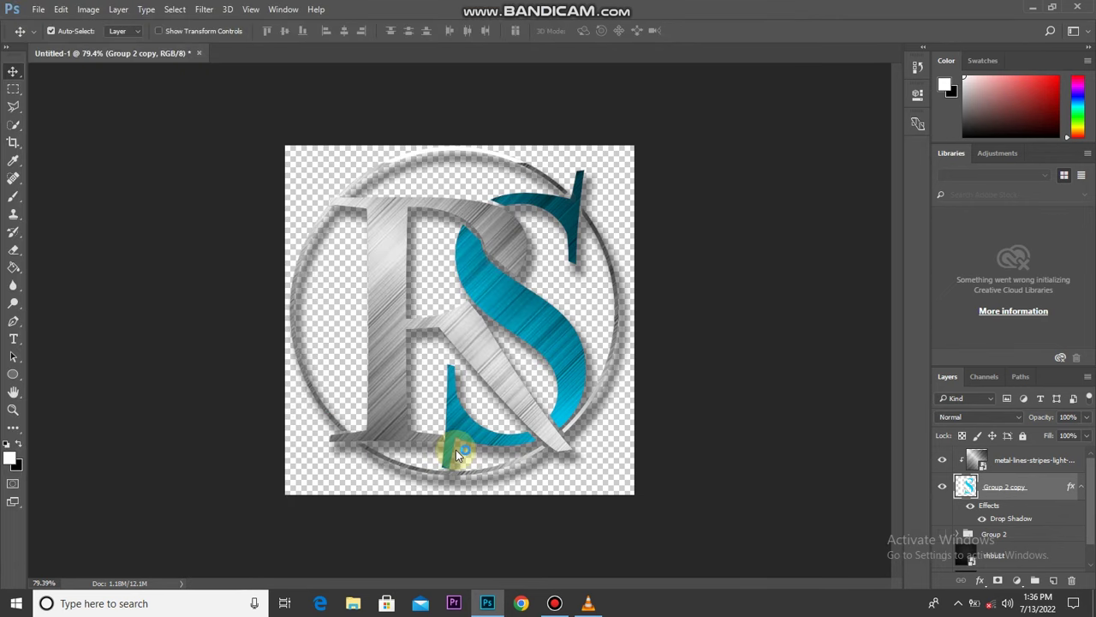
pyautogui.click(600, 186)
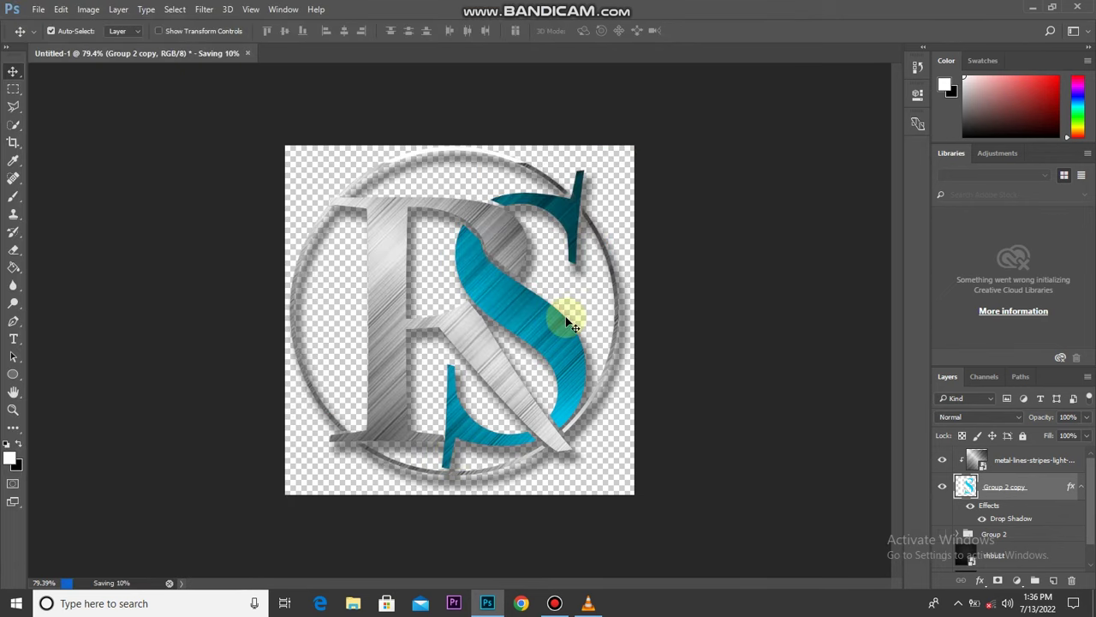
pyautogui.moveTo(562, 334)
pyautogui.mouseDown()
pyautogui.moveTo(519, 259)
pyautogui.moveTo(540, 327)
pyautogui.moveTo(531, 341)
pyautogui.mouseUp()
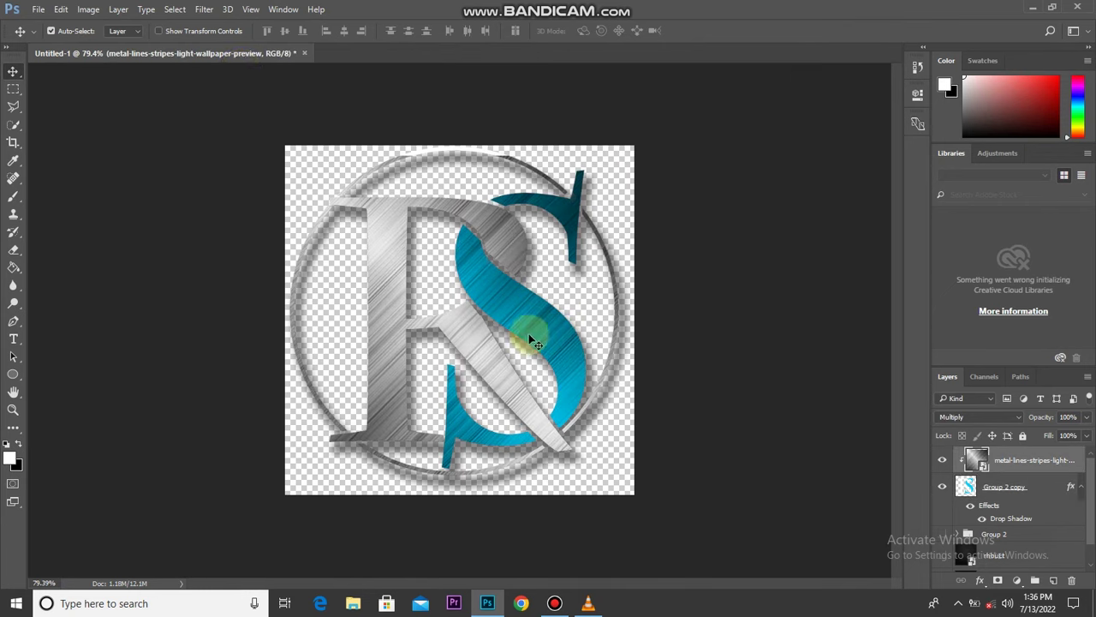
pyautogui.hotkey('ctrl', 'w')
# Dismiss the save prompt and open the pink-haired portrait photo from Downloads
pyautogui.click(548, 234)
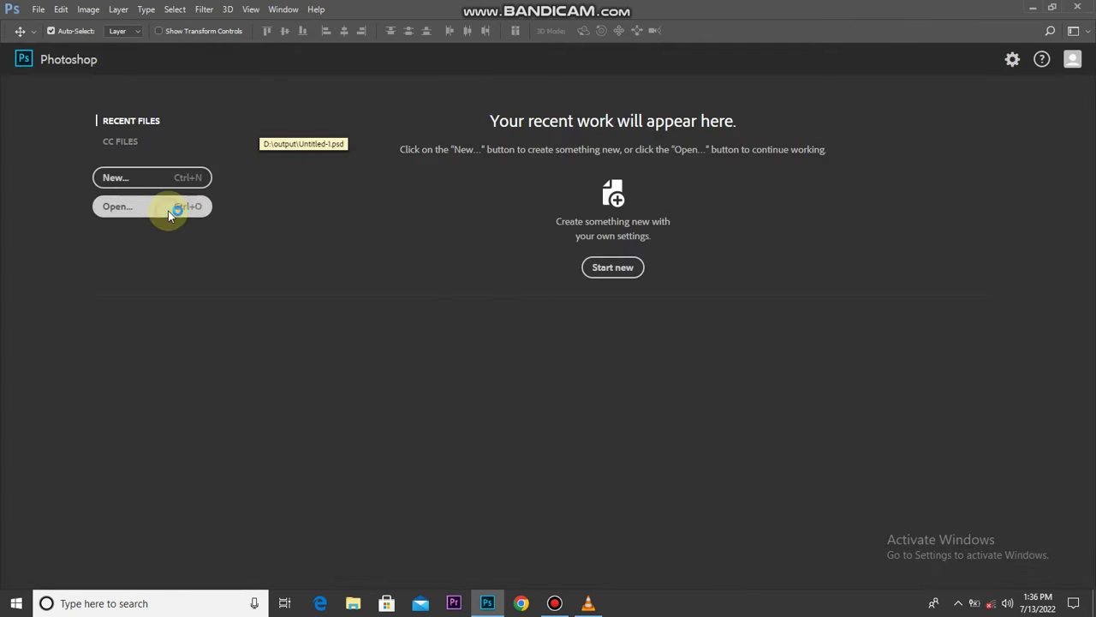
pyautogui.click(168, 215)
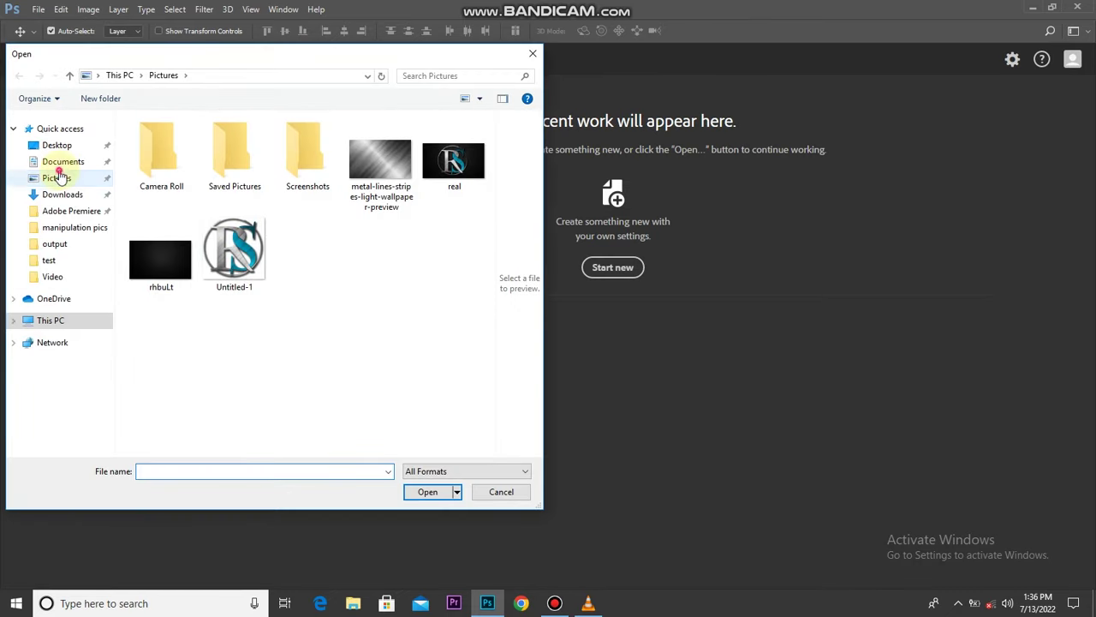
pyautogui.click(89, 195)
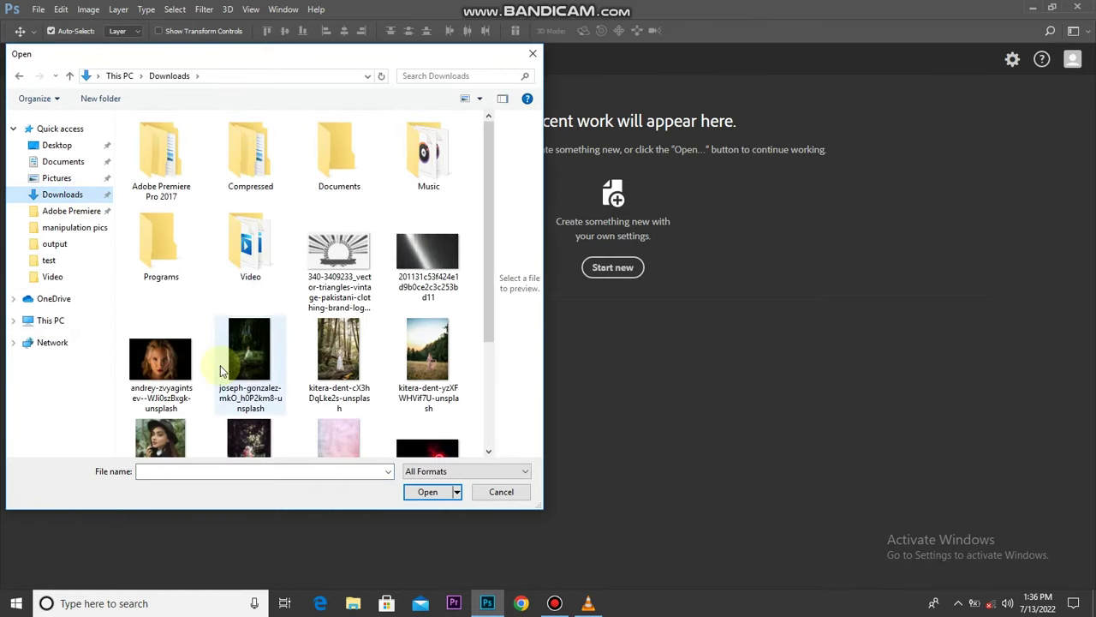
pyautogui.scroll(-2, 411, 366)
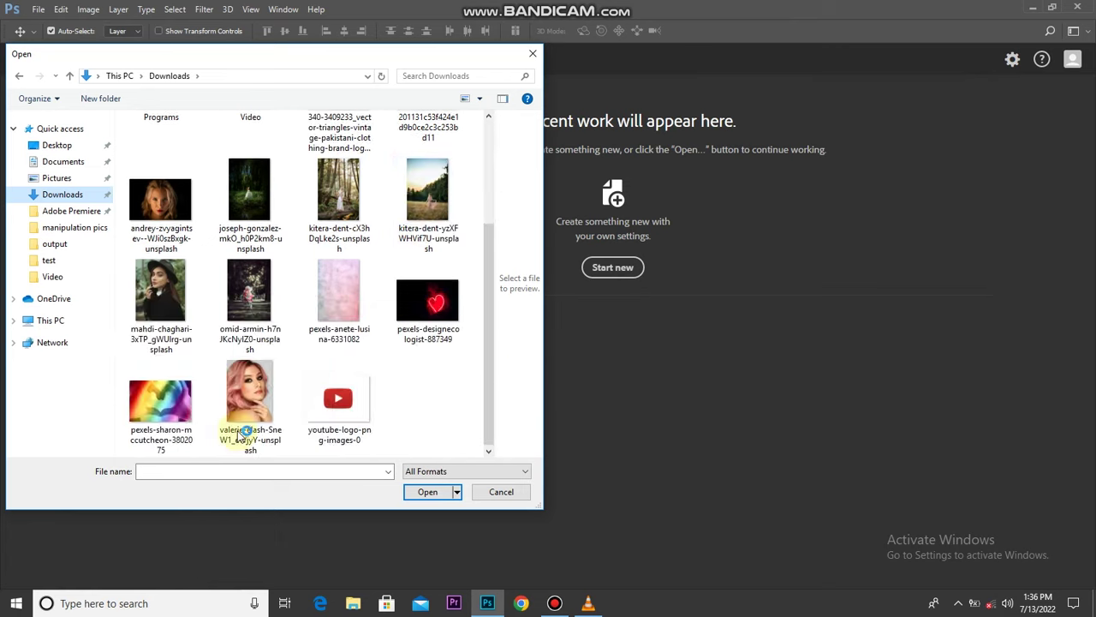
pyautogui.doubleClick(244, 403)
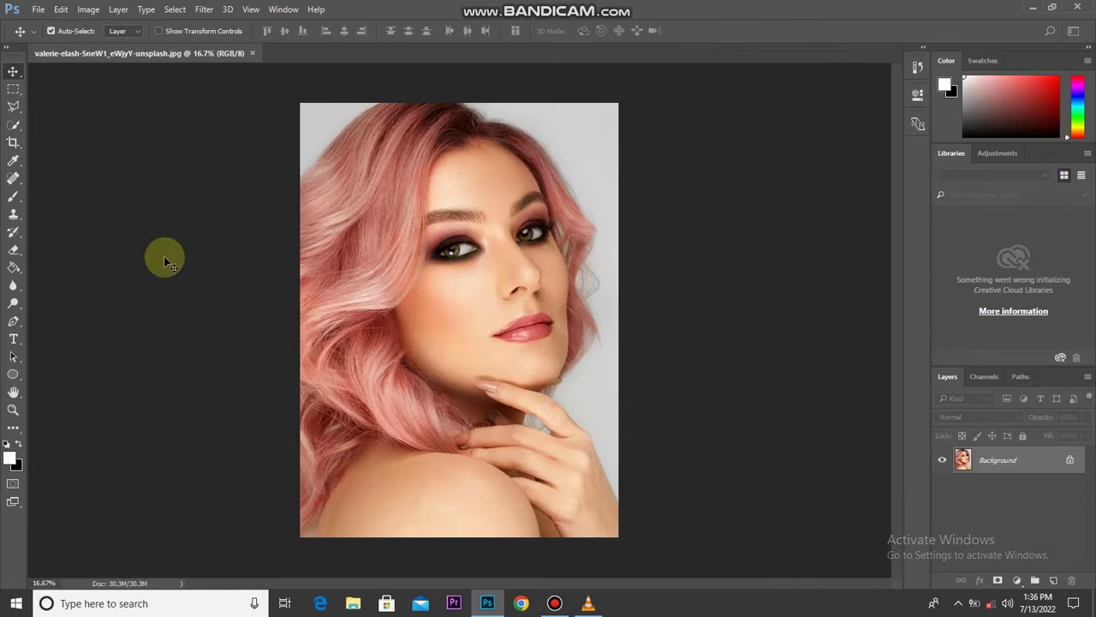
pyautogui.click(38, 9)
pyautogui.click(76, 263)
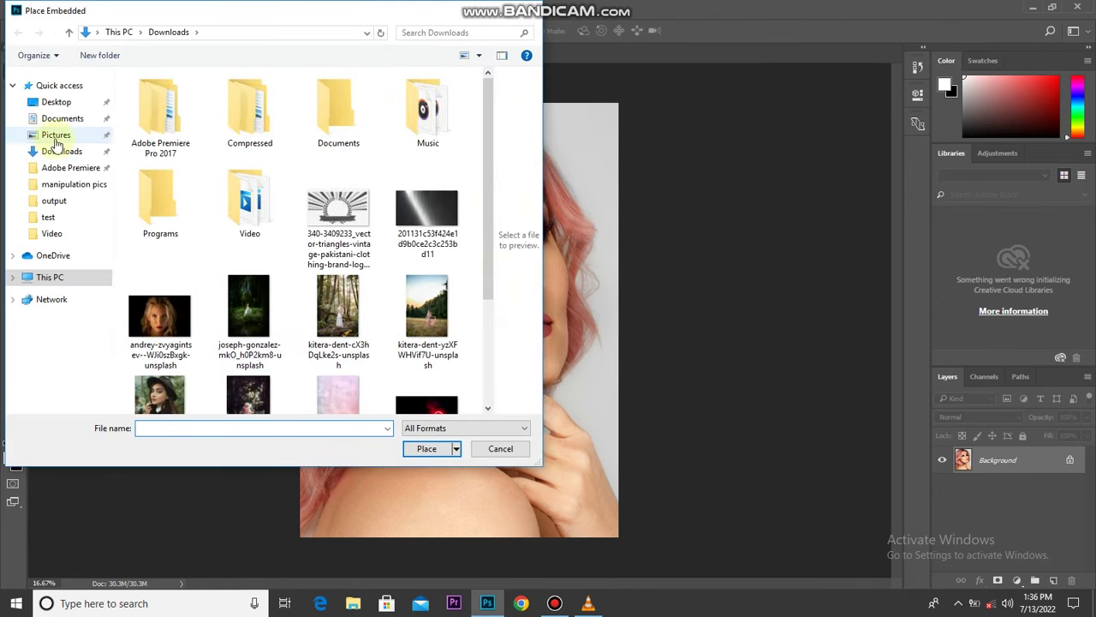
# Place Untitled-1 from Pictures on the portrait, enlarged about 700%, over the forehead
pyautogui.click(58, 136)
pyautogui.doubleClick(234, 224)
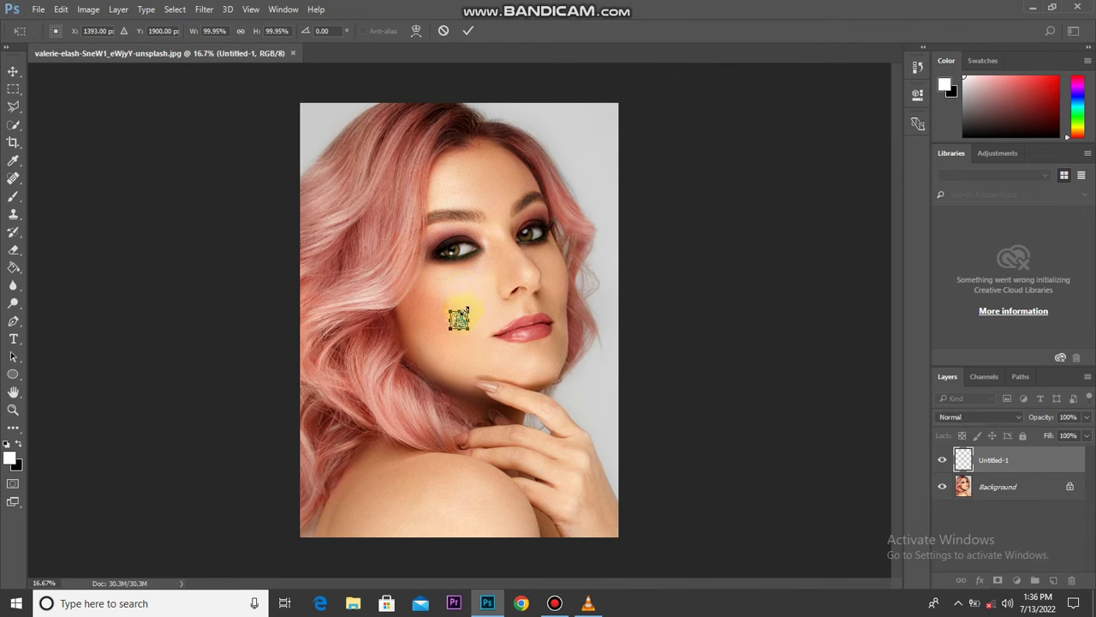
pyautogui.moveTo(469, 306); pyautogui.dragTo(514, 269)
pyautogui.moveTo(482, 349); pyautogui.dragTo(564, 196)
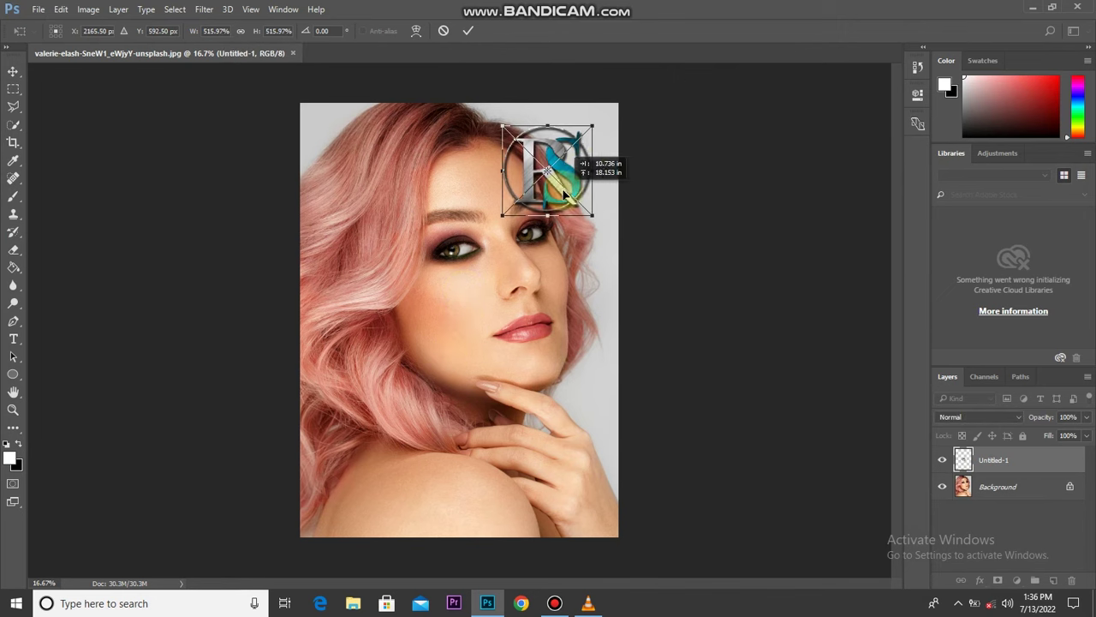
pyautogui.moveTo(592, 126); pyautogui.dragTo(607, 112)
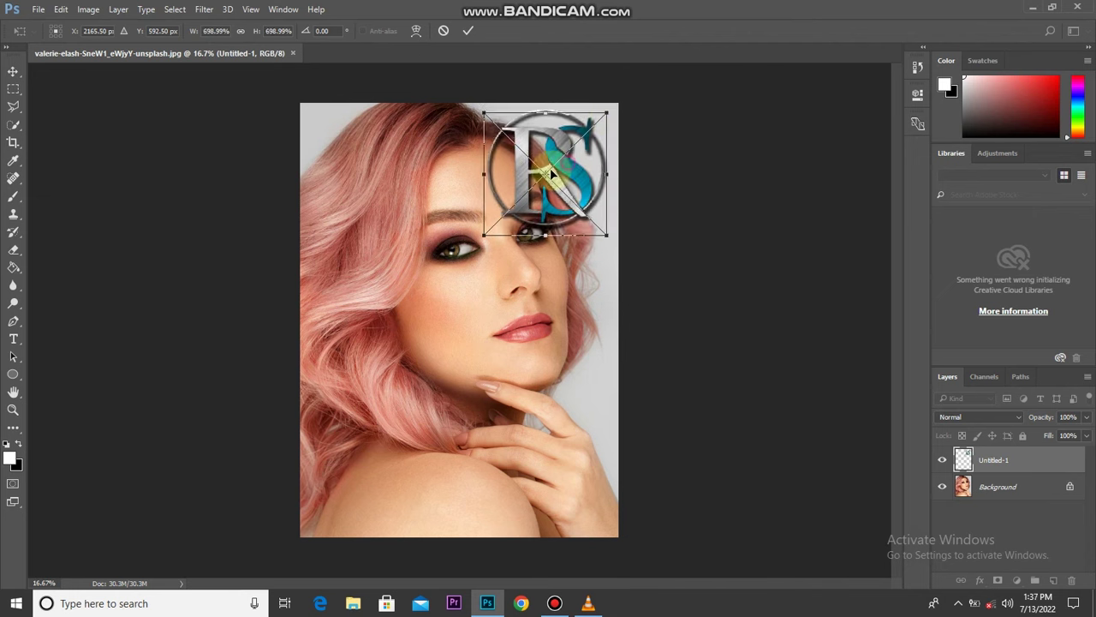
pyautogui.moveTo(551, 175); pyautogui.dragTo(525, 177)
pyautogui.click(468, 31)
pyautogui.click(558, 214)
pyautogui.moveTo(557, 214); pyautogui.dragTo(557, 223)
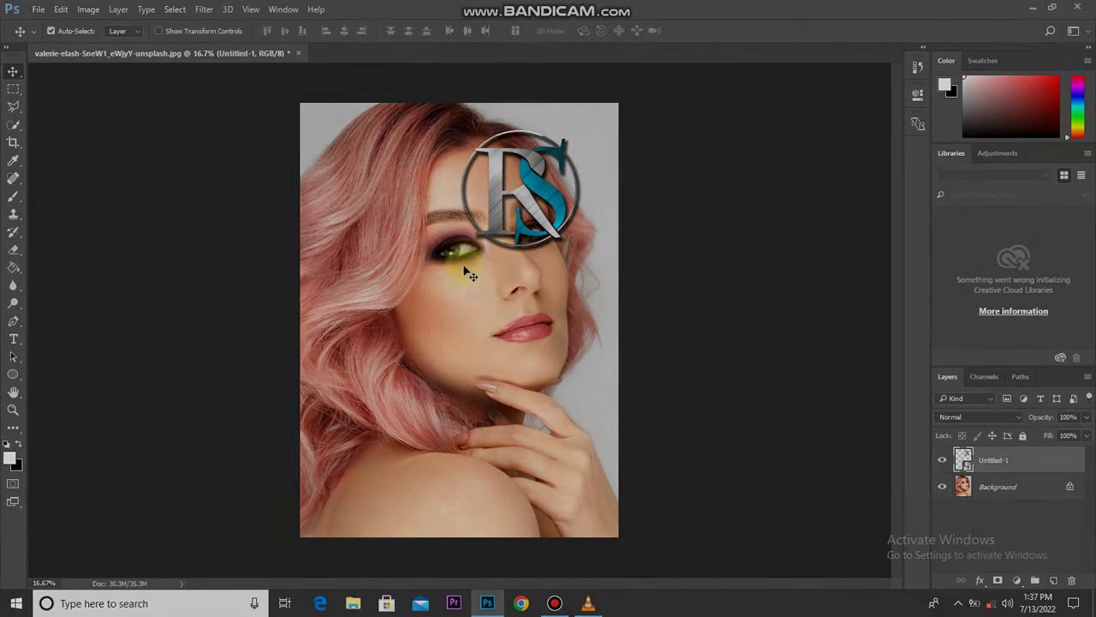